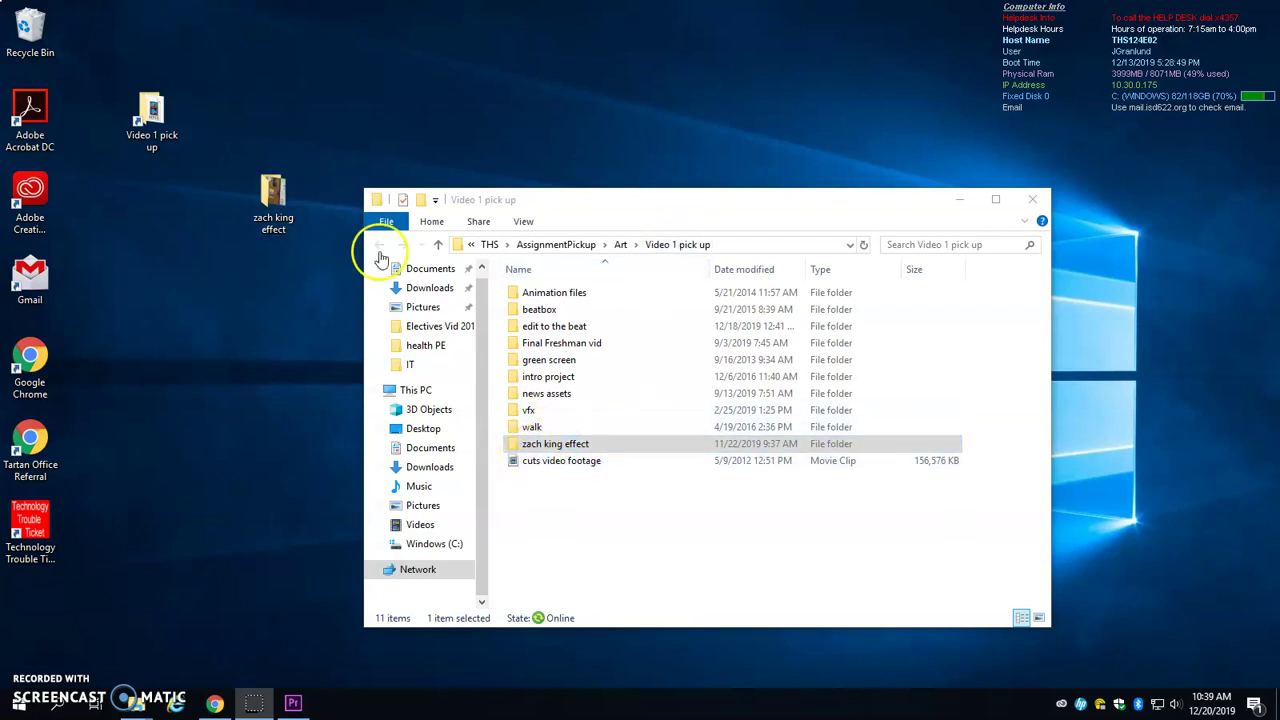
# - Import the zach king effect folder from the desktop into the empty zack king project in Premiere Pro
pyautogui.click(290, 195)
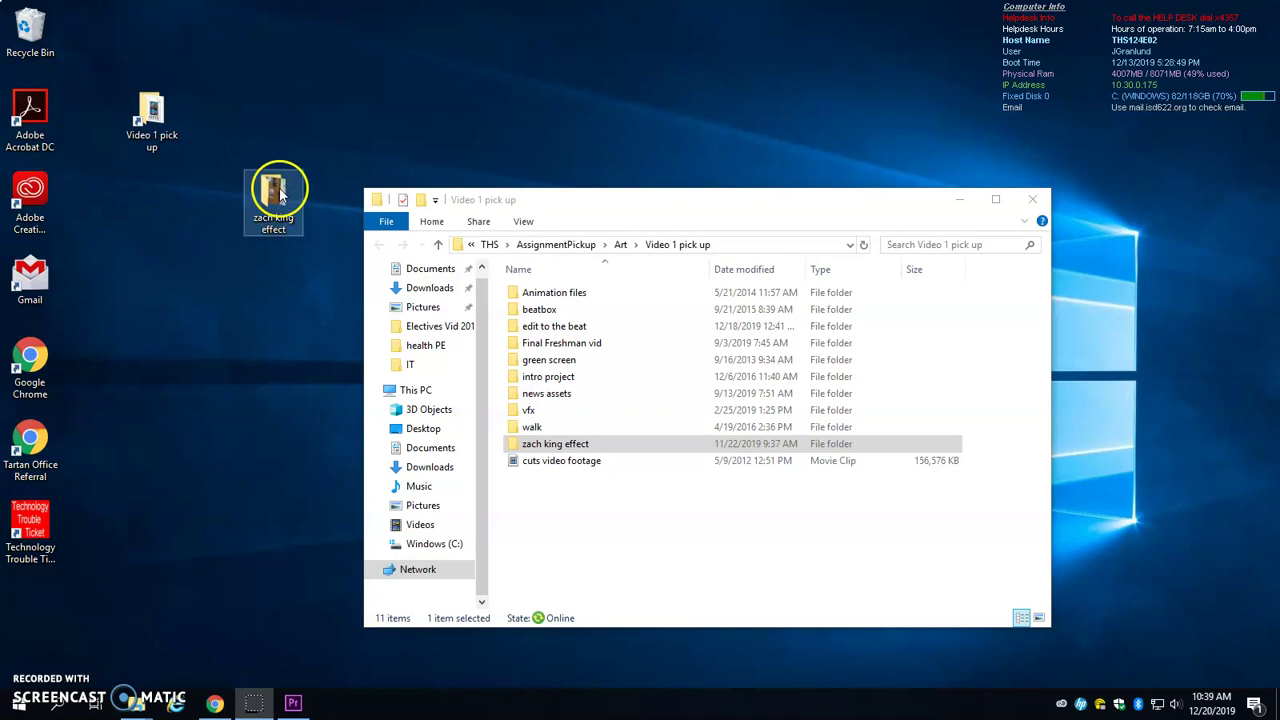
pyautogui.moveTo(276, 197); pyautogui.dragTo(224, 551)
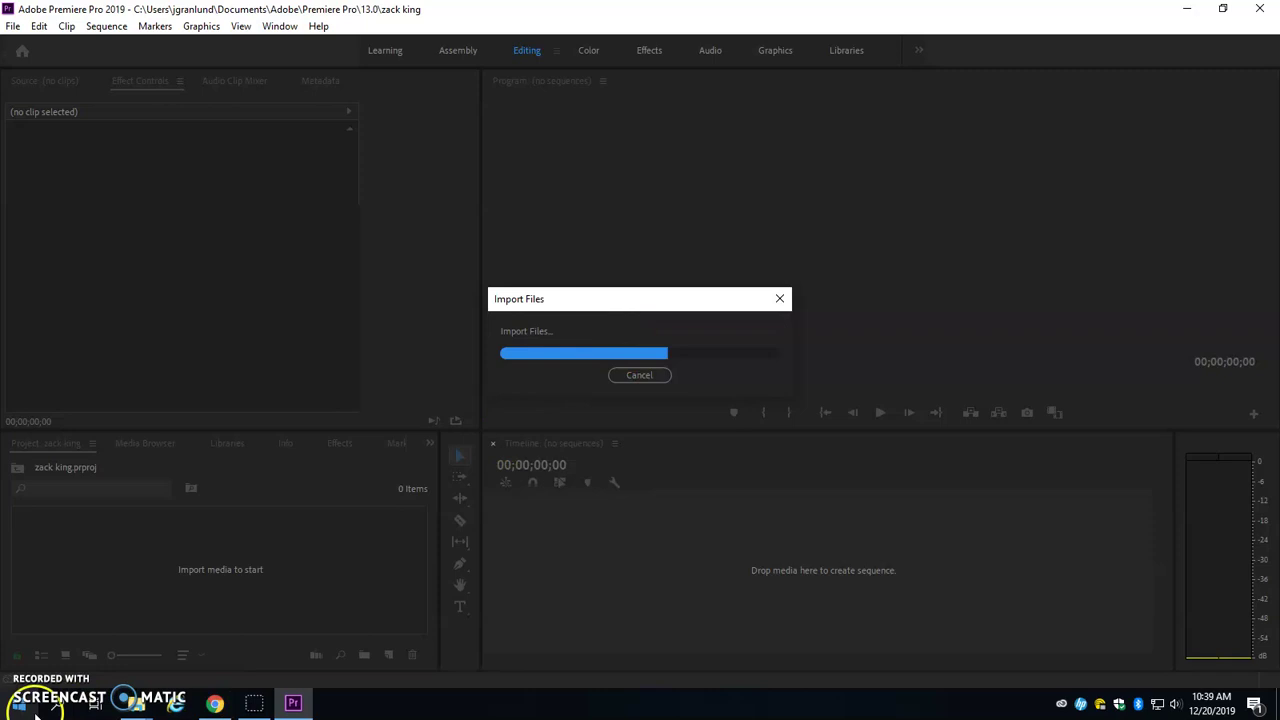
pyautogui.click(268, 580)
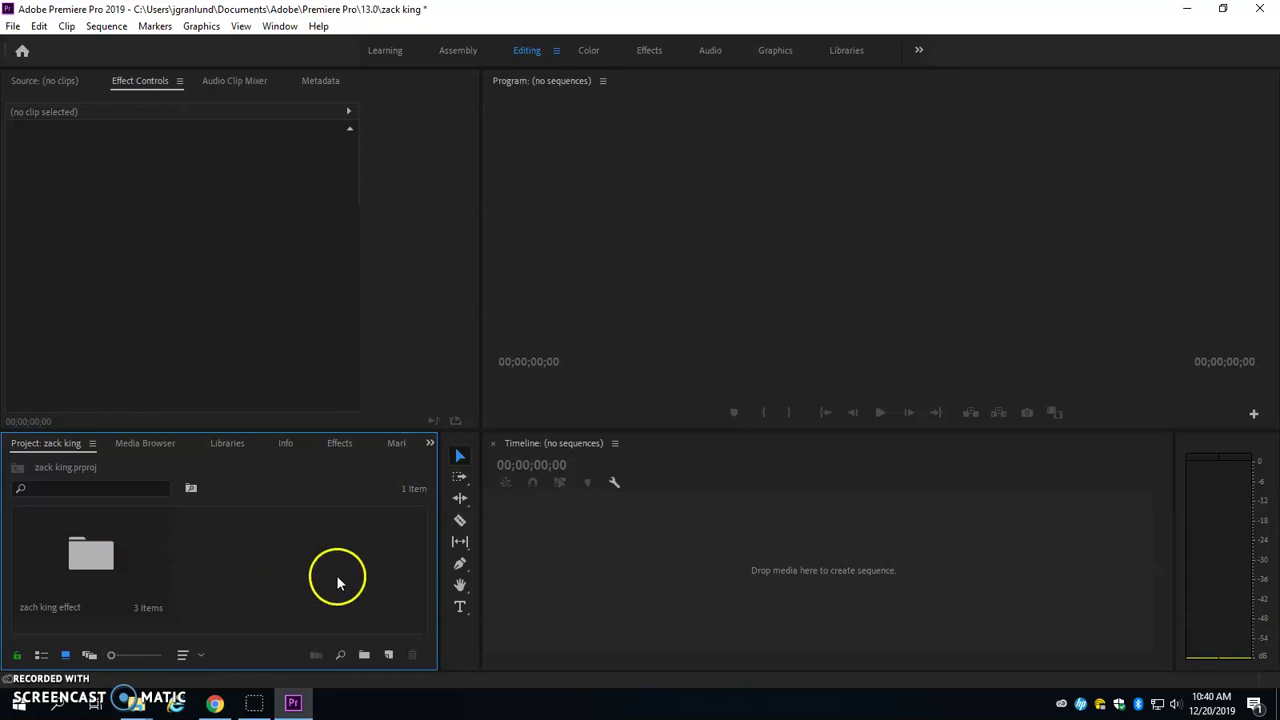
# - Create a new sequence with the AVCHD 1080p30 preset, keeping the name Sequence 01
pyautogui.click(392, 654)
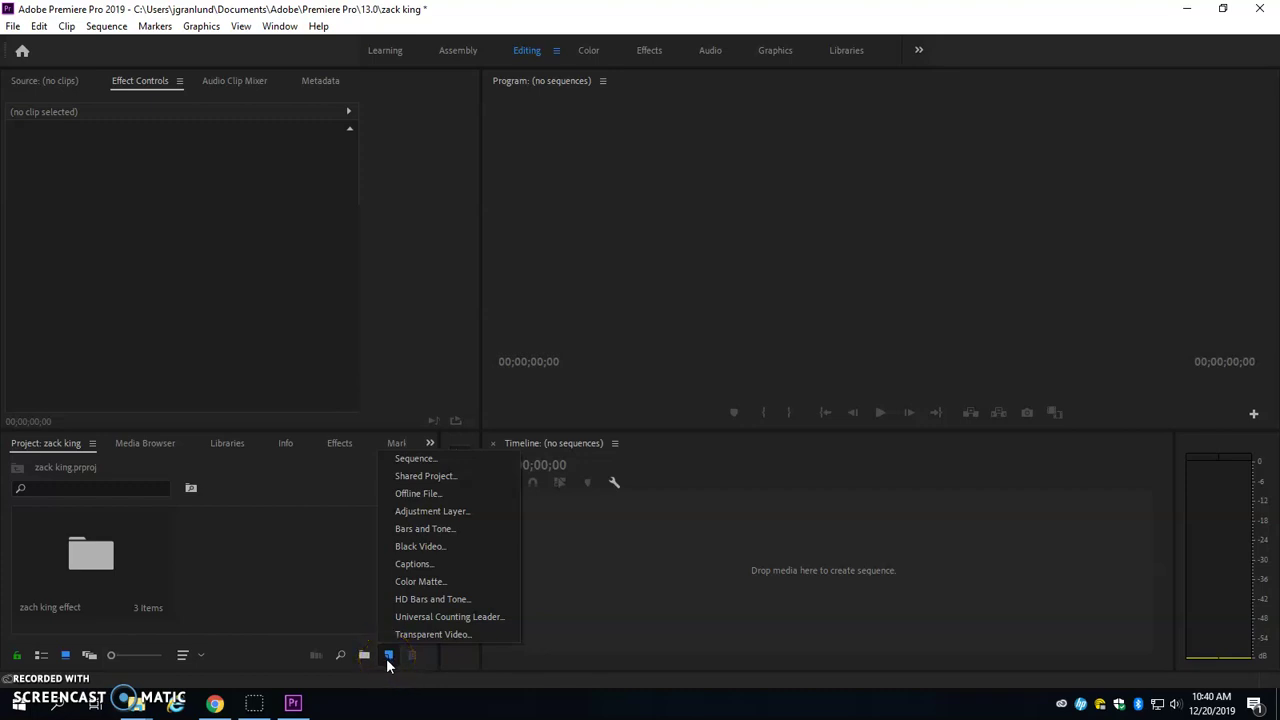
pyautogui.click(406, 459)
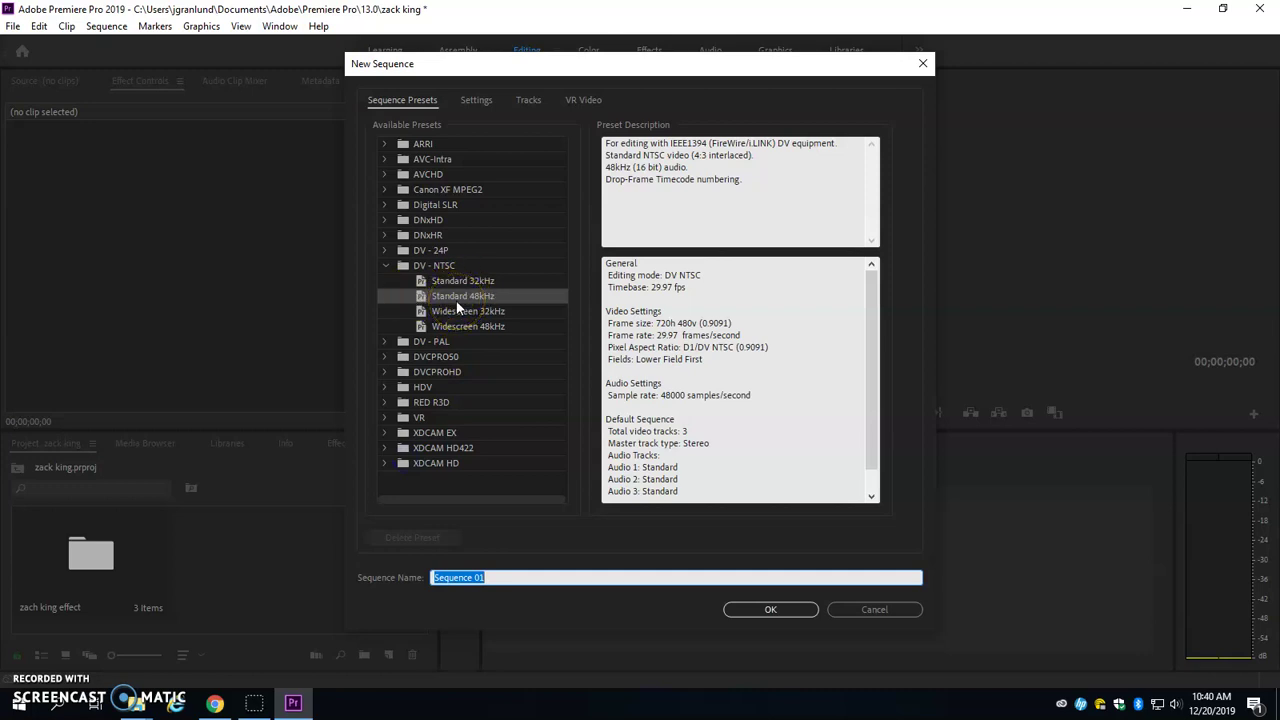
pyautogui.click(385, 173)
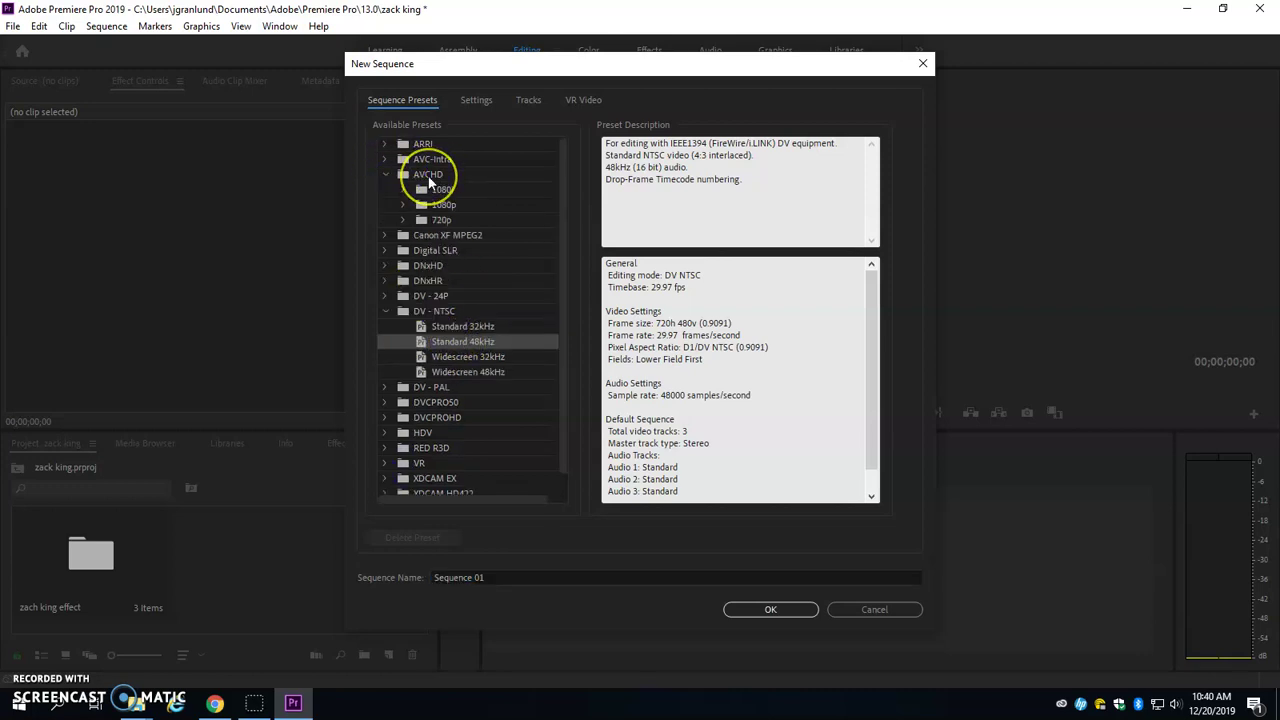
pyautogui.click(423, 205)
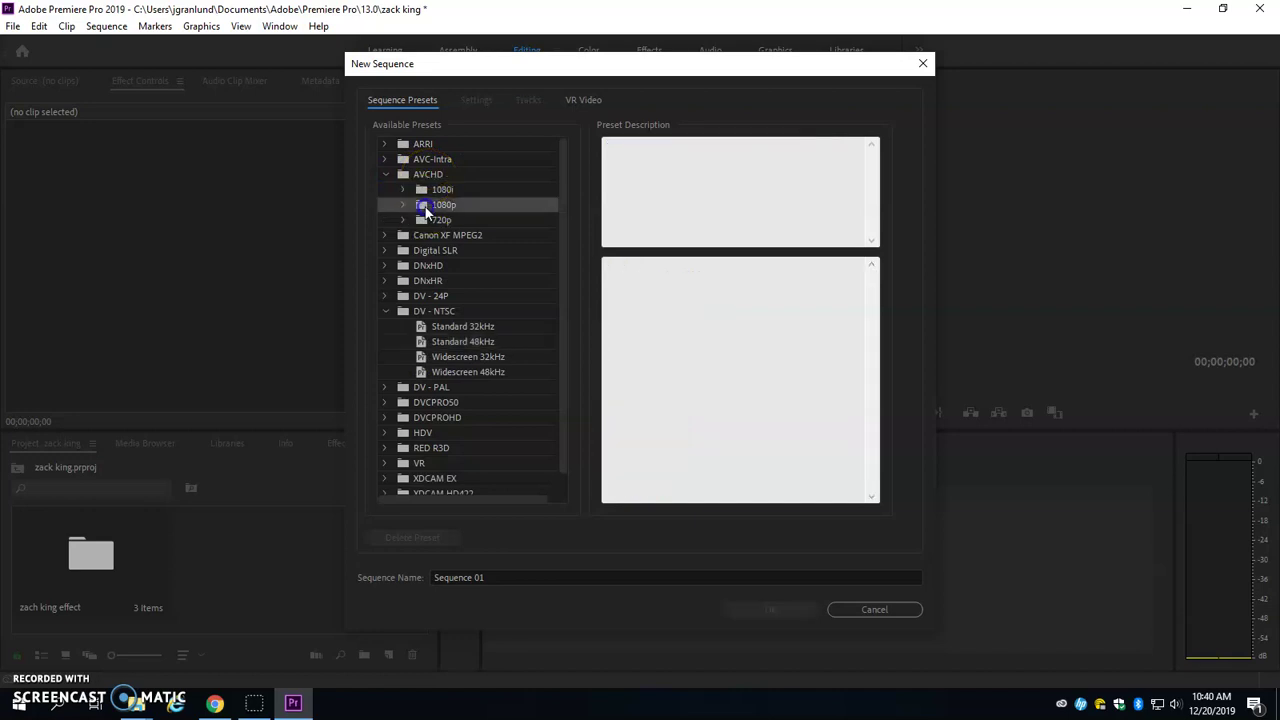
pyautogui.click(403, 204)
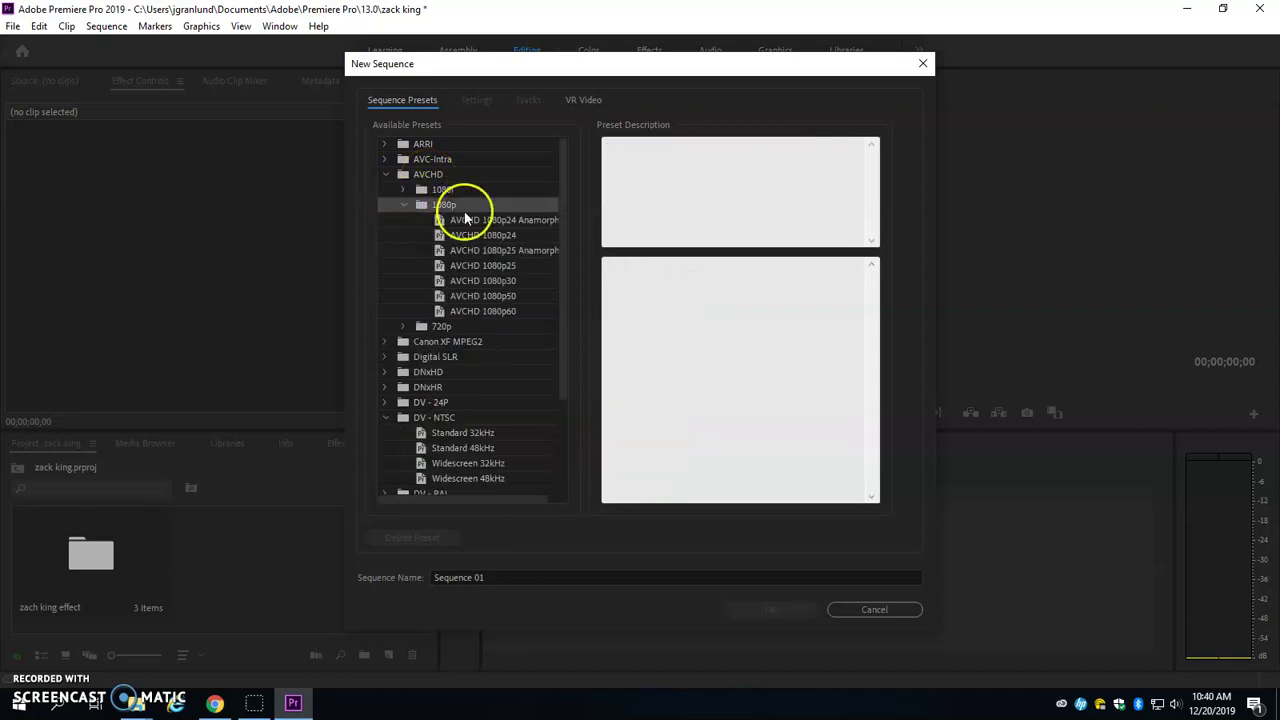
pyautogui.click(505, 281)
pyautogui.click(772, 609)
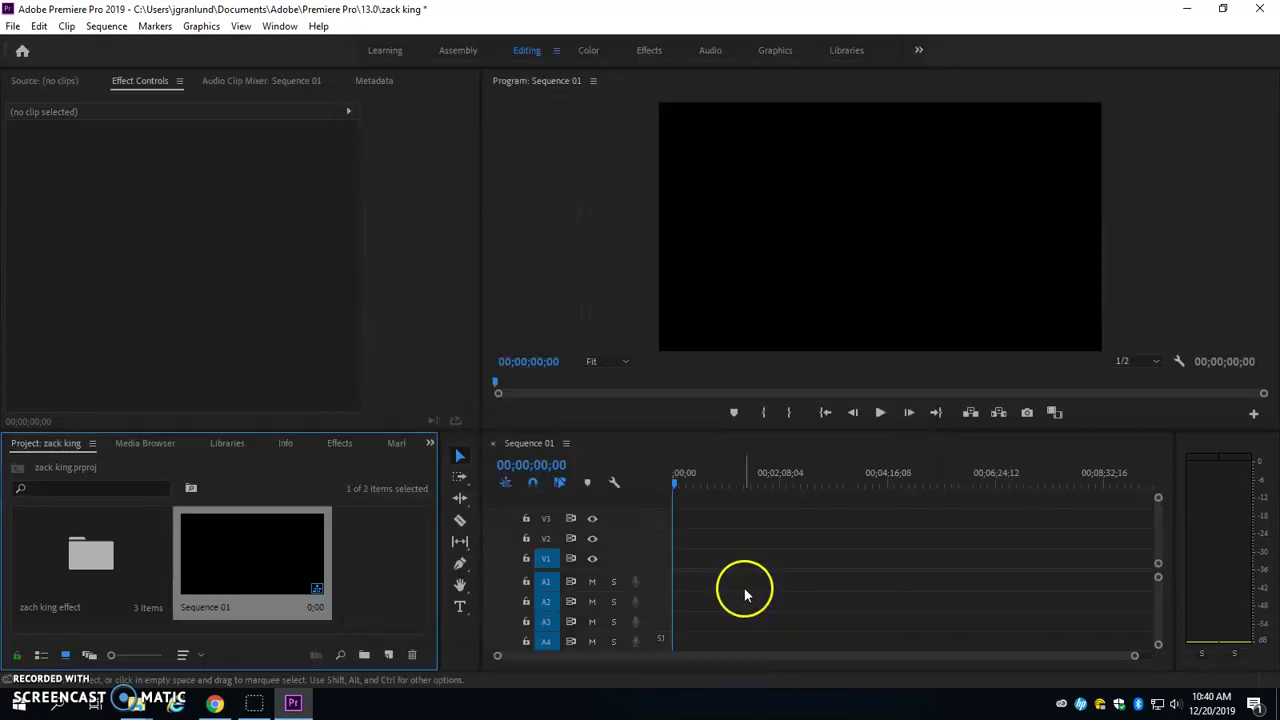
# - Open the 1st hour bin inside the zach king effect bin and load MVI_2022.MOV in the source monitor
pyautogui.doubleClick(73, 558)
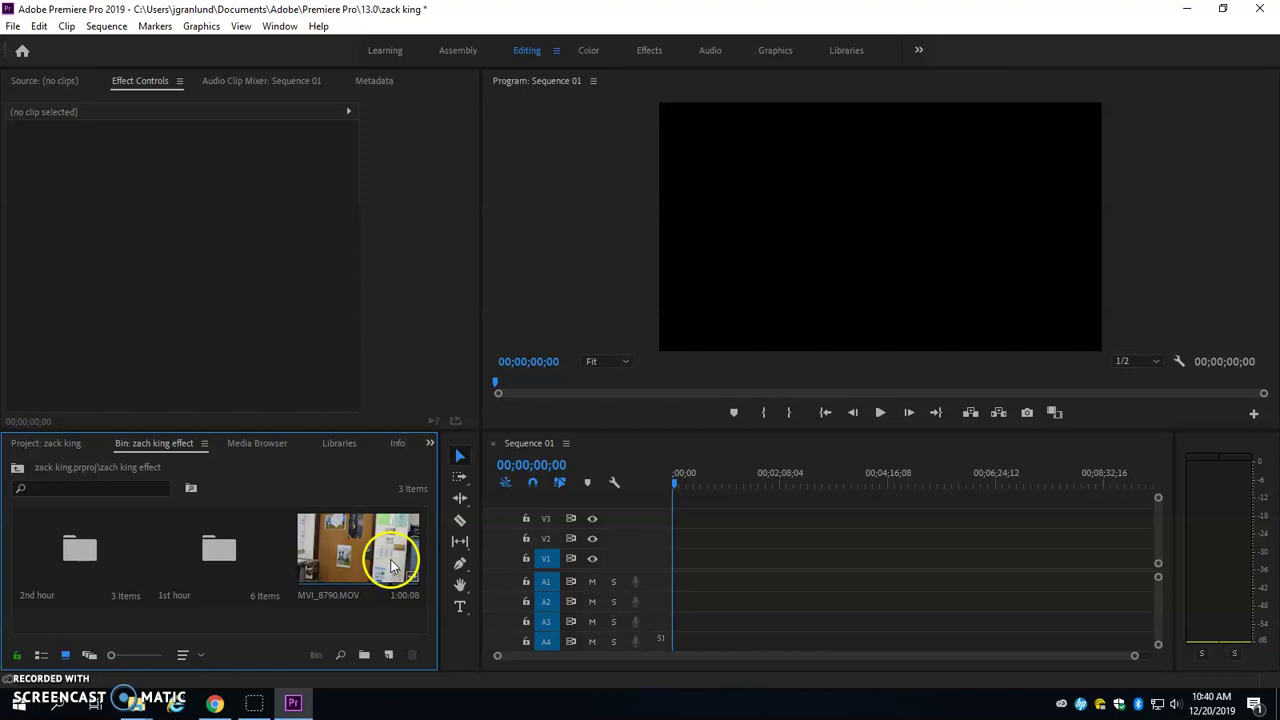
pyautogui.doubleClick(219, 560)
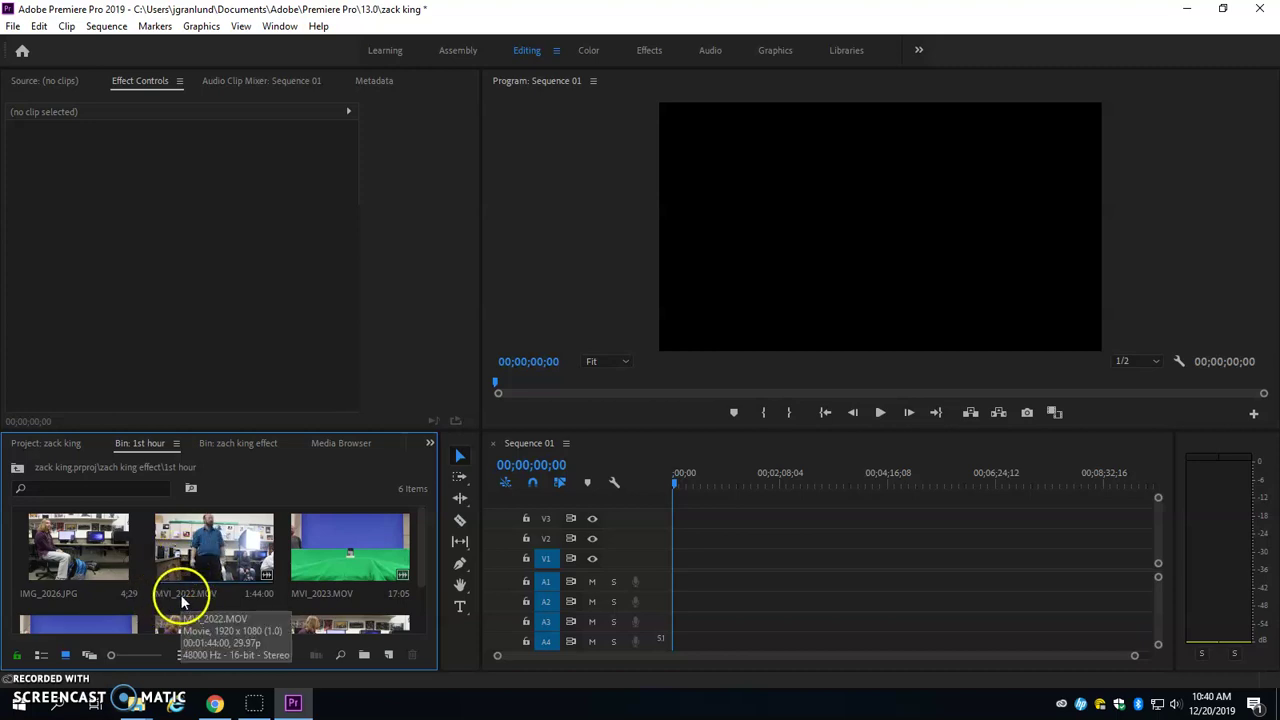
pyautogui.doubleClick(201, 567)
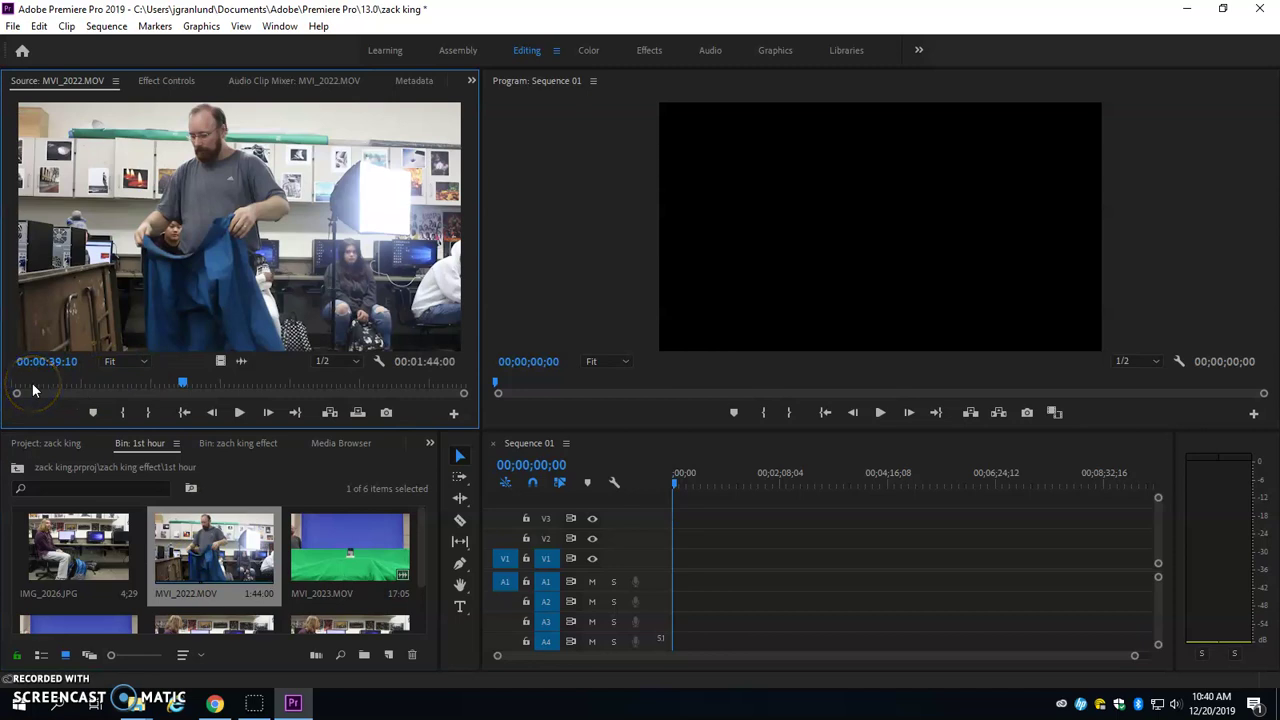
# - Mark an out point on MVI_2022.MOV at 00:00:06:02 and place that section at the start of V1
pyautogui.click(22, 390)
pyautogui.press('space')
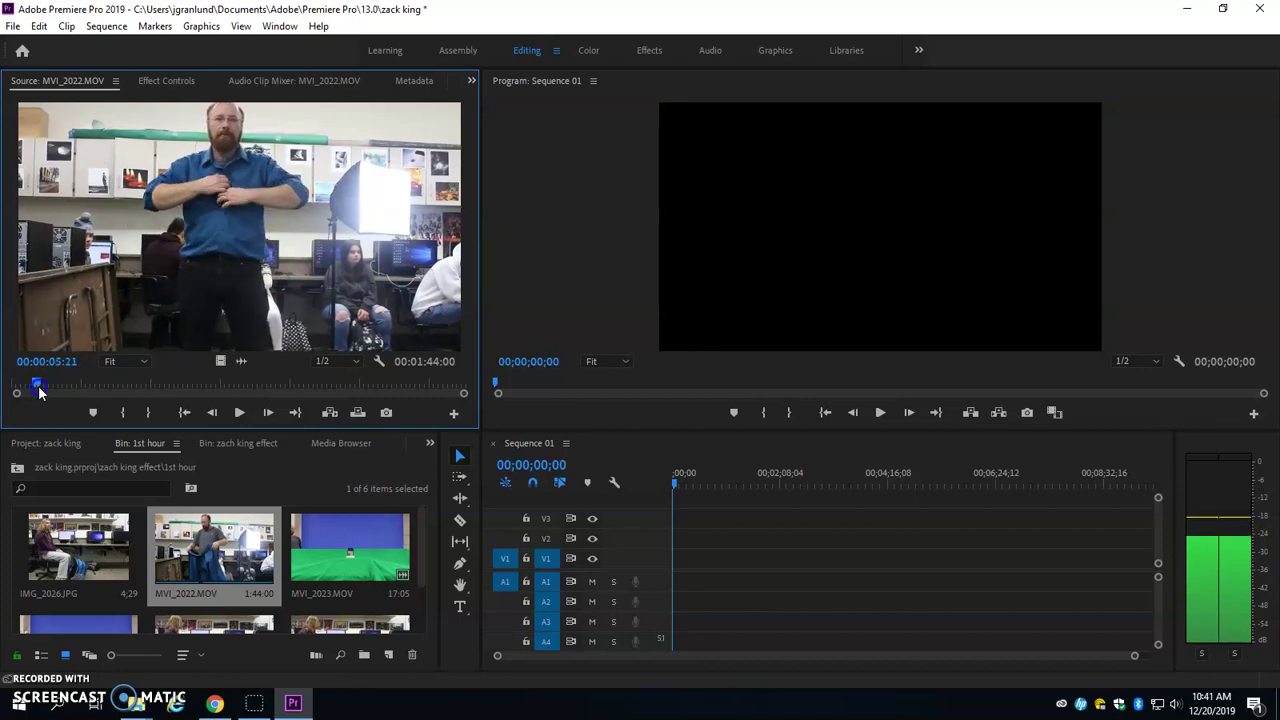
pyautogui.click(248, 180)
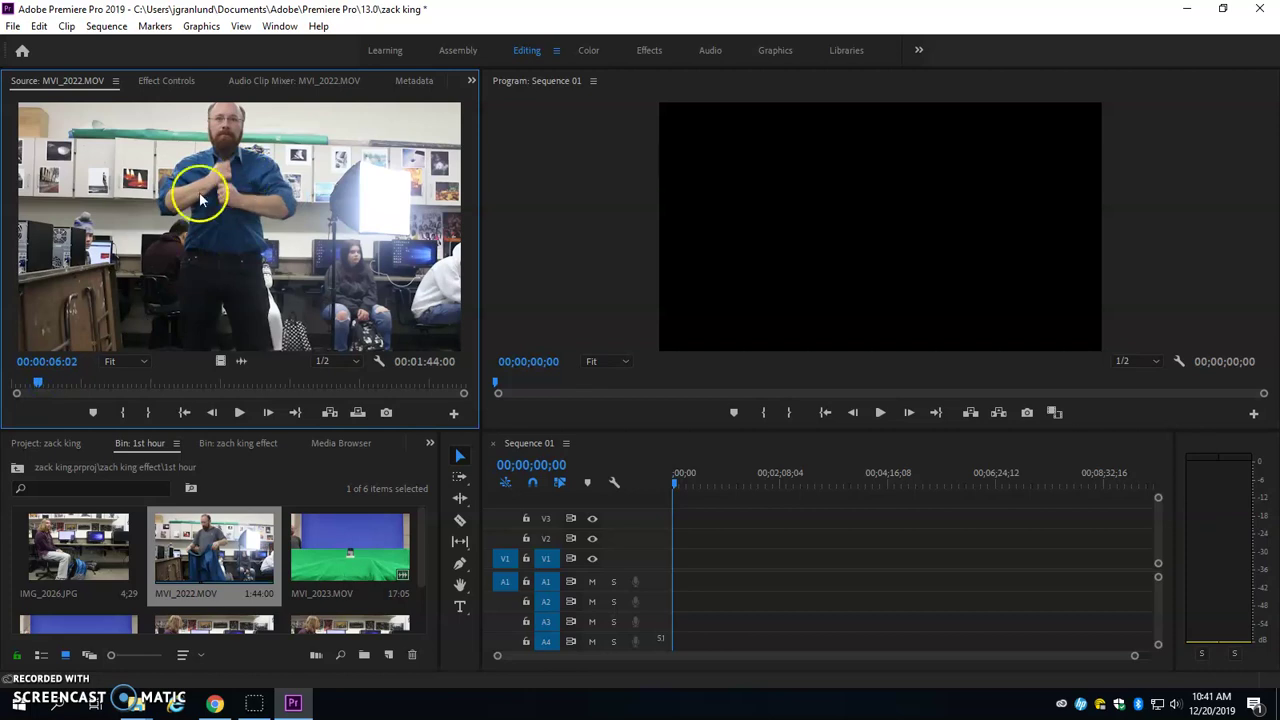
pyautogui.click(148, 412)
pyautogui.moveTo(180, 262); pyautogui.dragTo(677, 575)
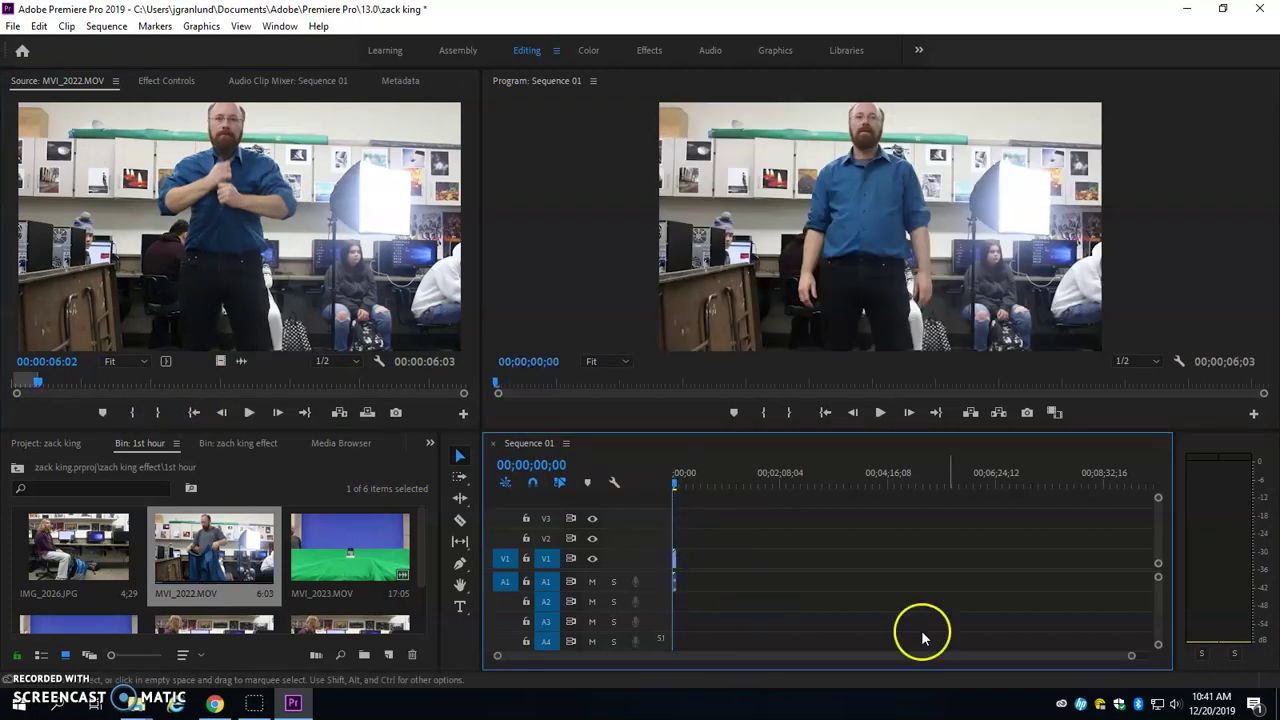
pyautogui.moveTo(1125, 656); pyautogui.dragTo(893, 657)
# - Mark an in point on MVI_2022.MOV at 00:01:36:22 and append that section after the first clip on V1
pyautogui.moveTo(112, 385); pyautogui.dragTo(432, 395)
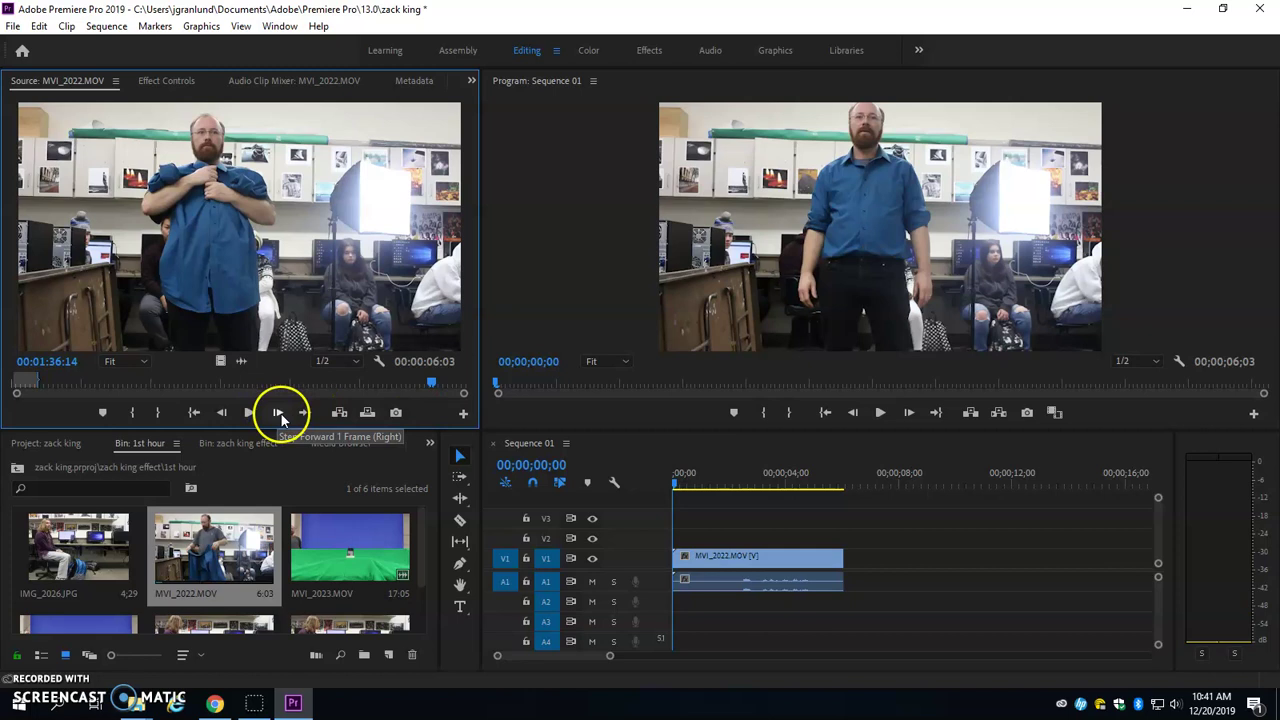
pyautogui.click(281, 420)
pyautogui.click(281, 420)
pyautogui.click(281, 420)
pyautogui.click(281, 420)
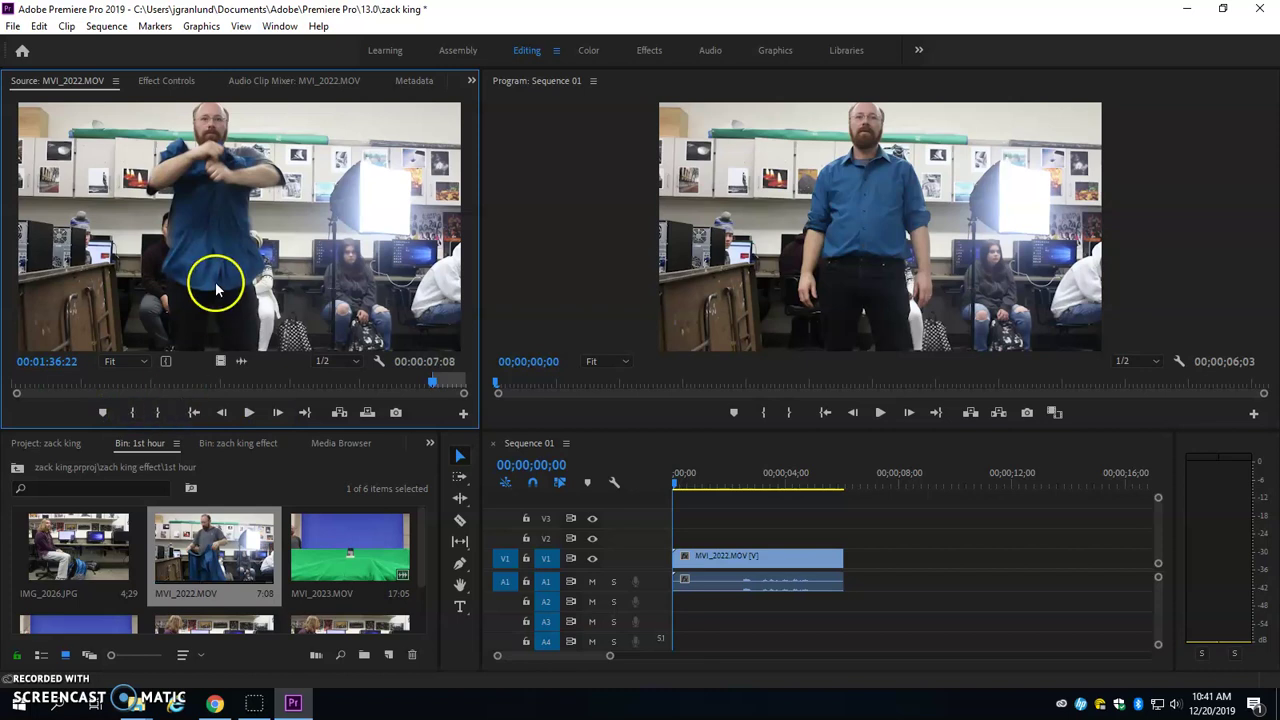
pyautogui.moveTo(216, 288); pyautogui.dragTo(849, 561)
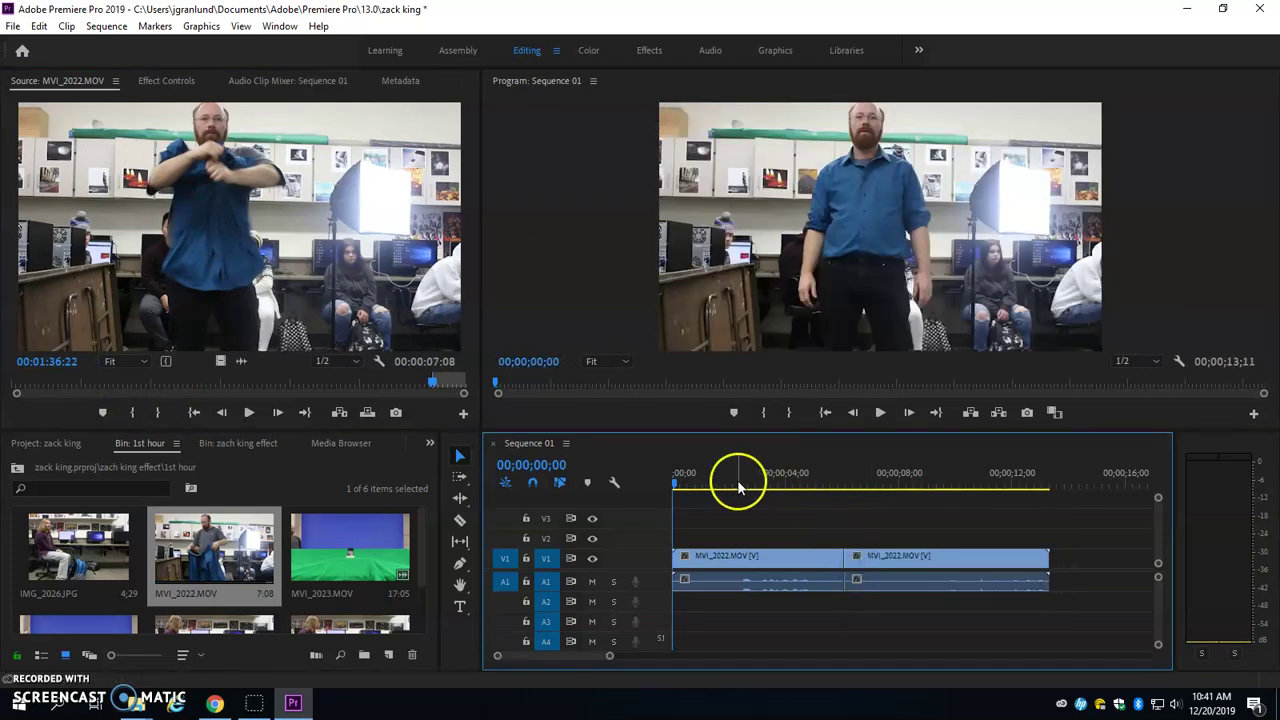
# - Review the cut between the two MVI_2022 clips and shift the second clip earlier to about 00;00;06;01, overlapping the first clip's end
pyautogui.click(880, 414)
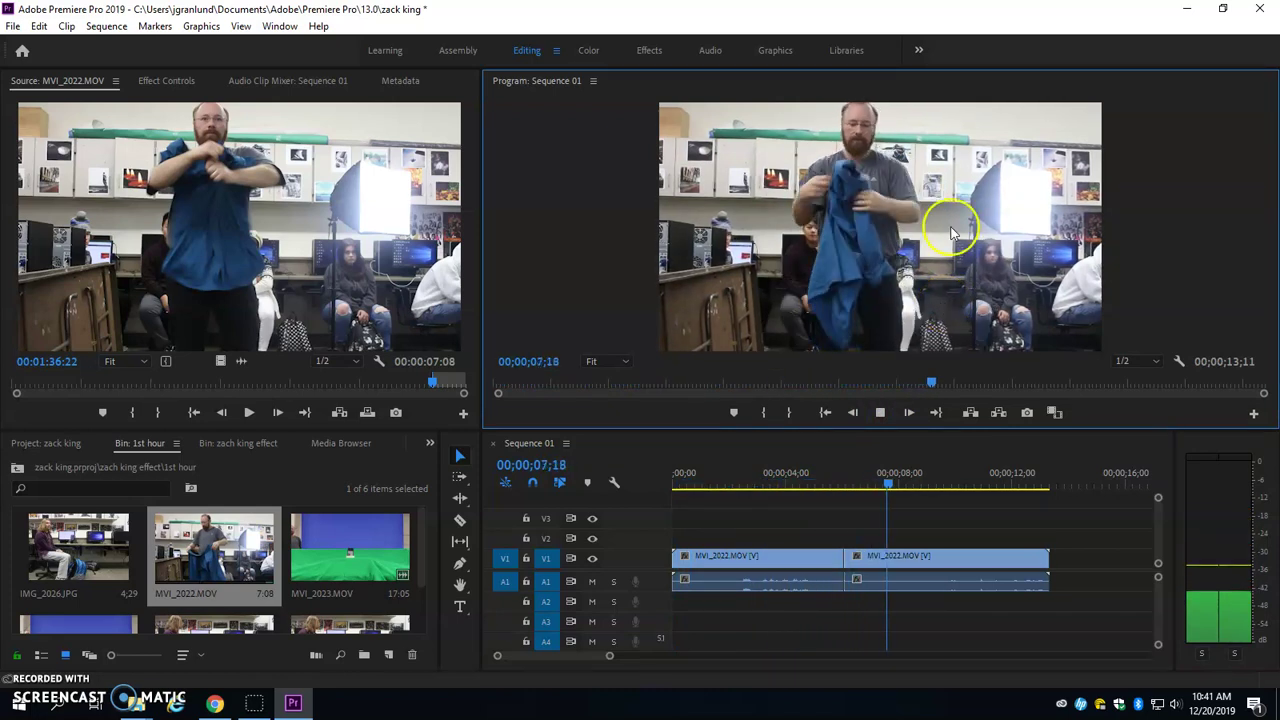
pyautogui.click(880, 412)
pyautogui.click(842, 490)
pyautogui.click(837, 583)
pyautogui.moveTo(609, 656); pyautogui.dragTo(580, 663)
pyautogui.moveTo(918, 478)
pyautogui.mouseDown()
pyautogui.moveTo(875, 493)
pyautogui.moveTo(945, 499)
pyautogui.moveTo(935, 488)
pyautogui.mouseUp()
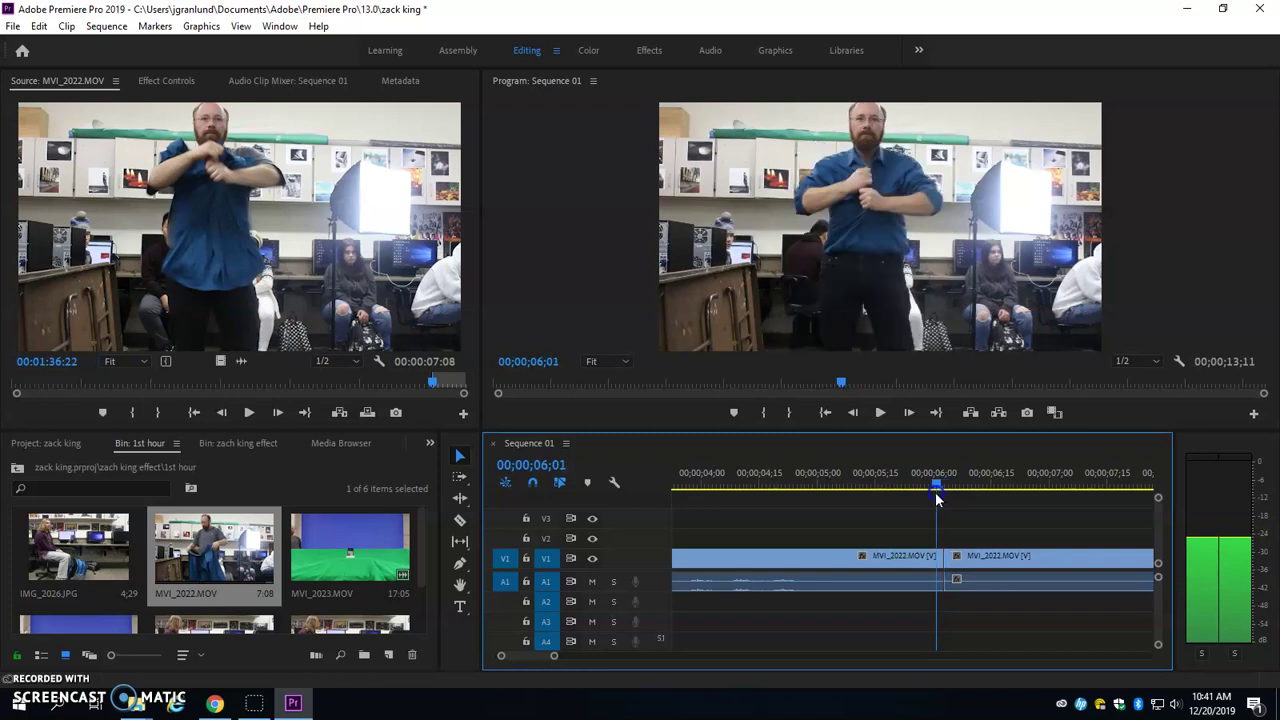
pyautogui.click(984, 565)
pyautogui.moveTo(975, 566); pyautogui.dragTo(945, 560)
pyautogui.click(943, 557)
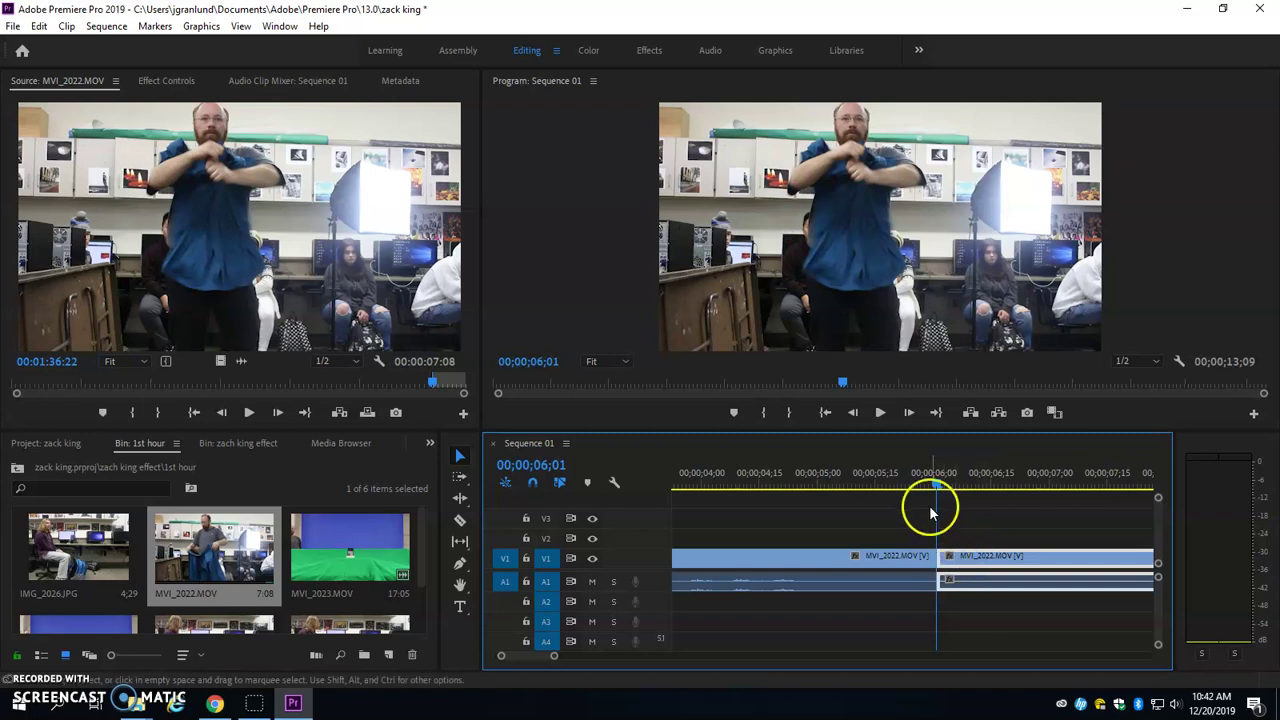
# - Play the sequence across the adjusted cut between the two MVI_2022 clips
pyautogui.click(894, 488)
pyautogui.click(880, 412)
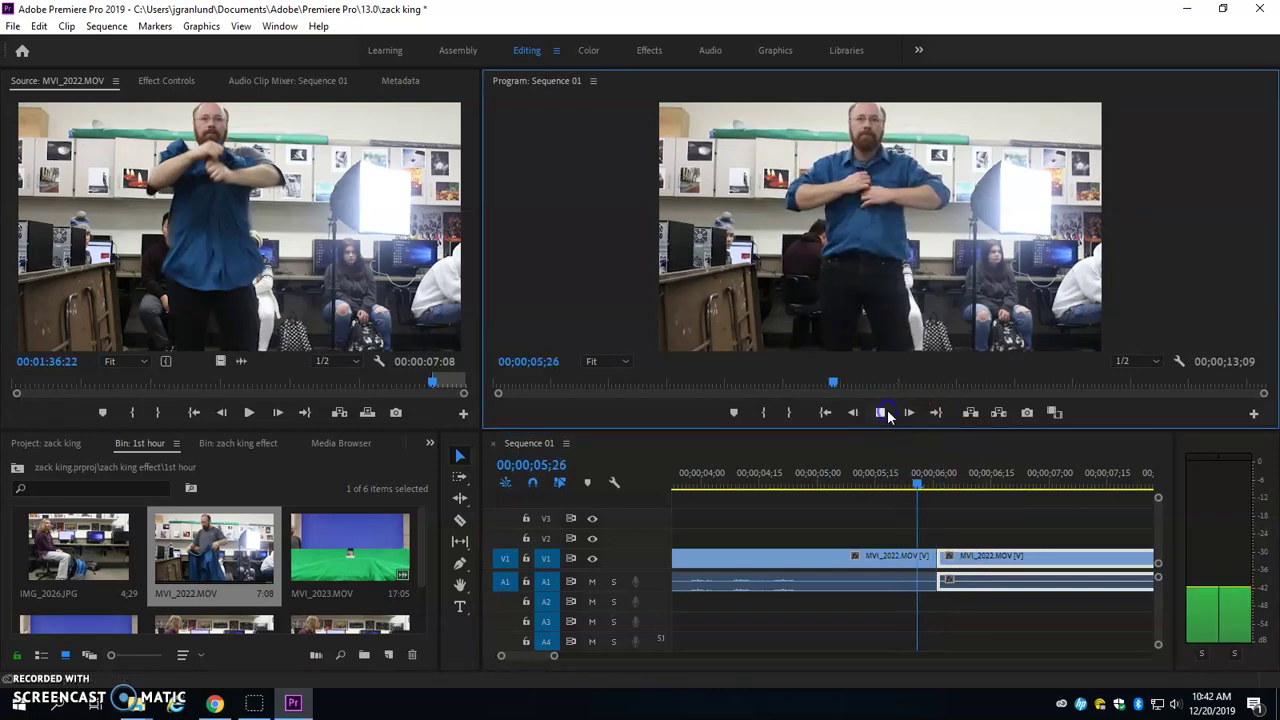
pyautogui.click(914, 498)
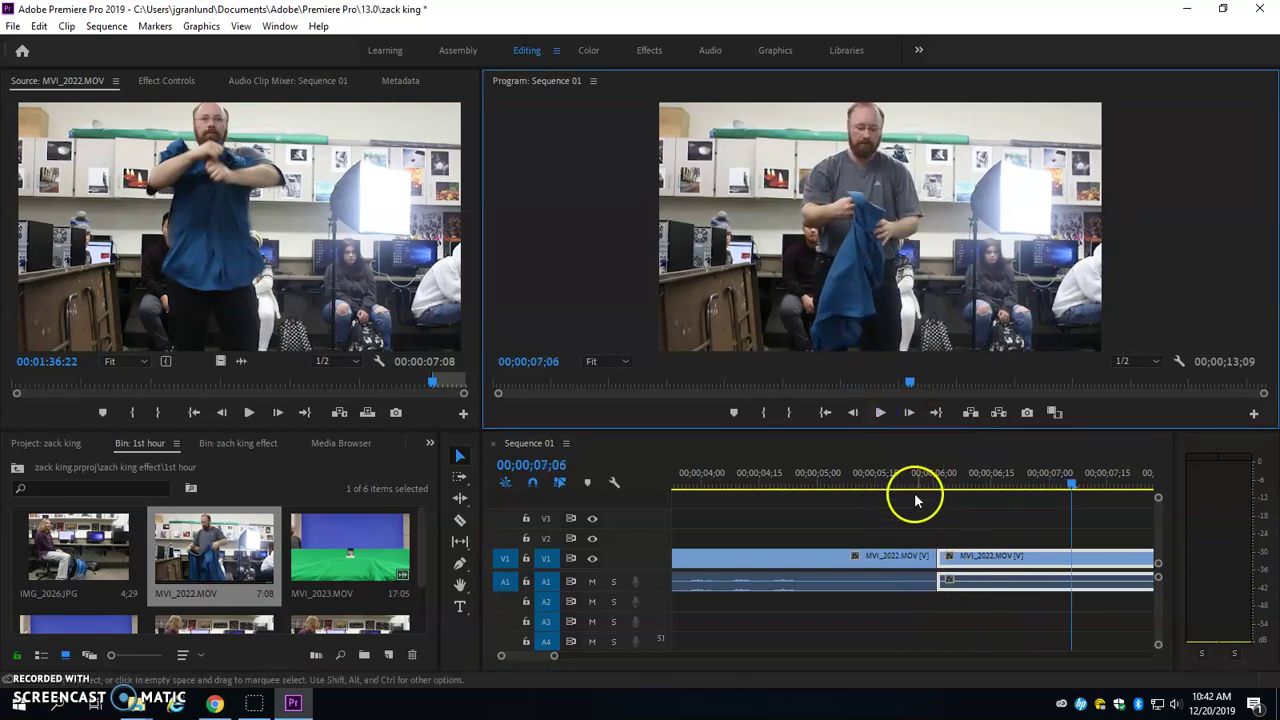
pyautogui.press('space')
pyautogui.click(530, 625)
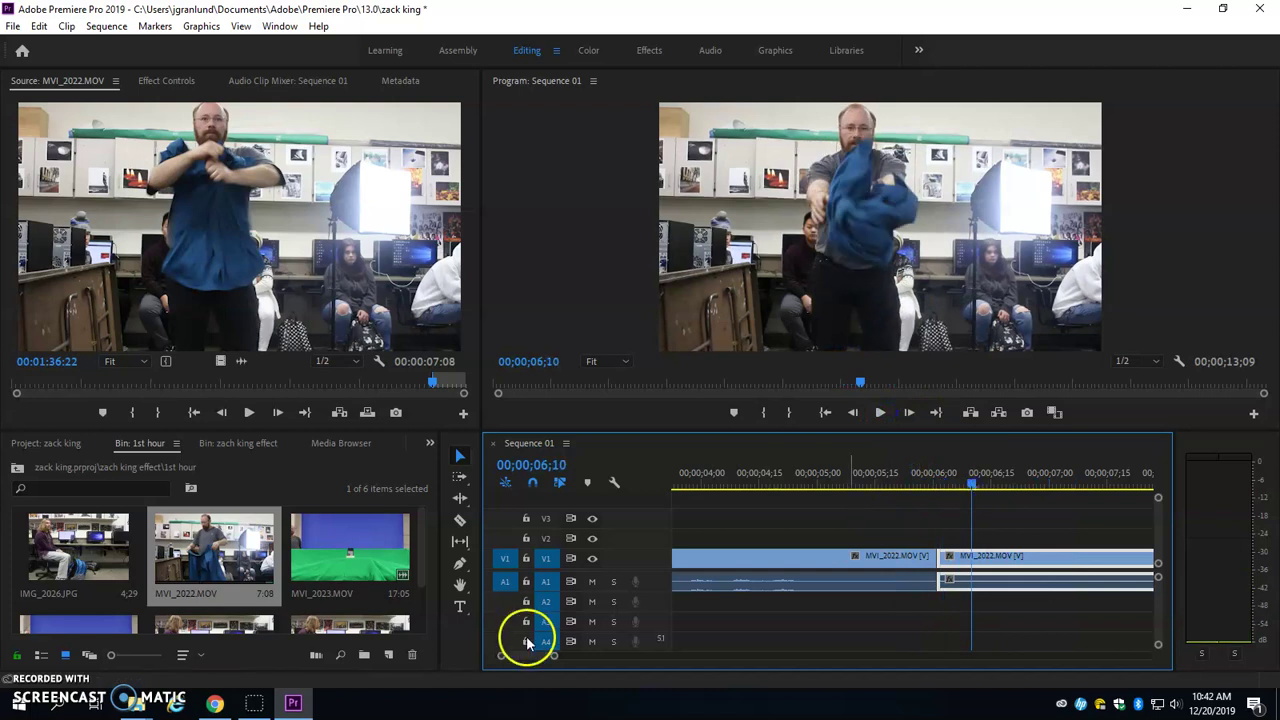
# - Load MVI_2028.MOV from the 1st hour bin into the source monitor
pyautogui.moveTo(553, 656); pyautogui.dragTo(665, 668)
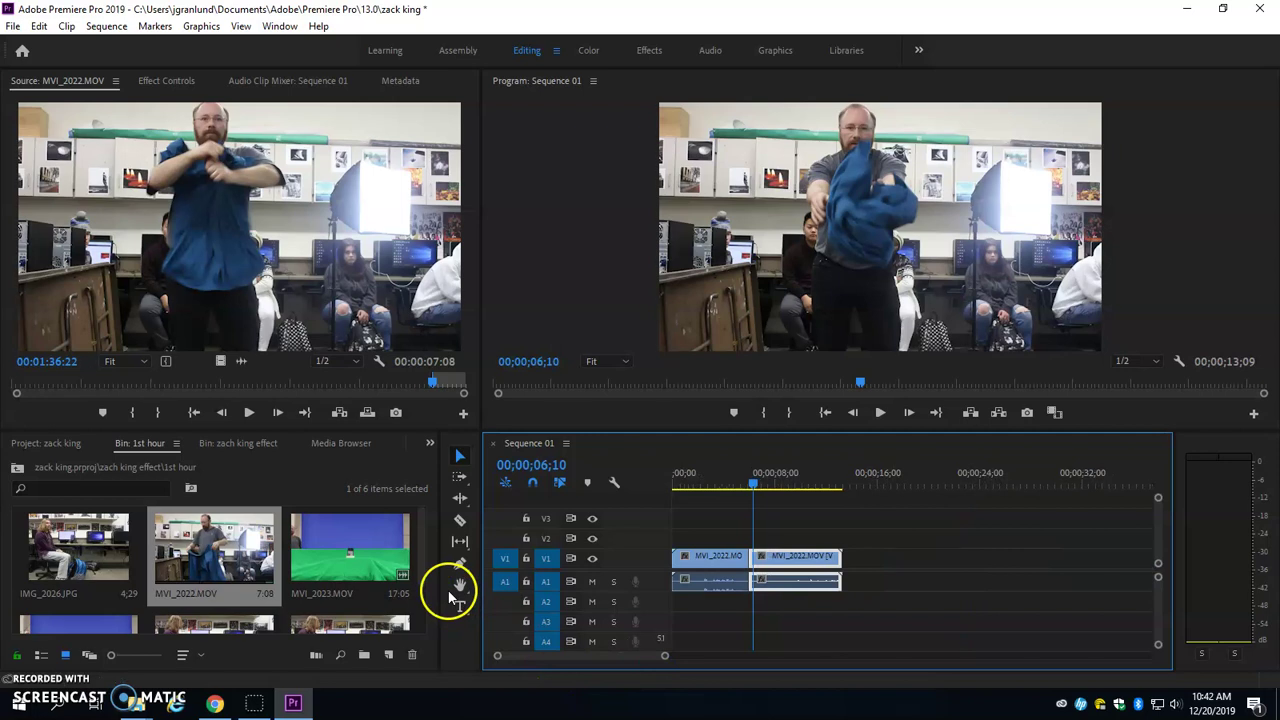
pyautogui.scroll(-1, 113, 548)
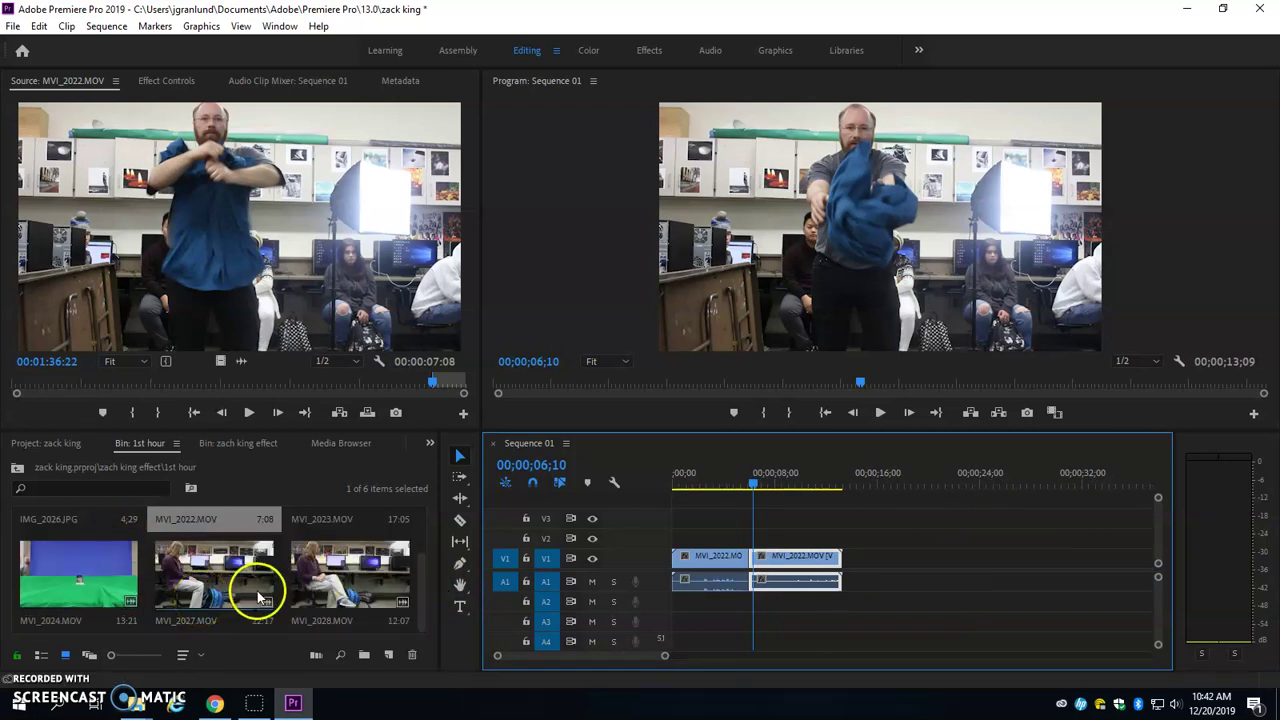
pyautogui.click(322, 601)
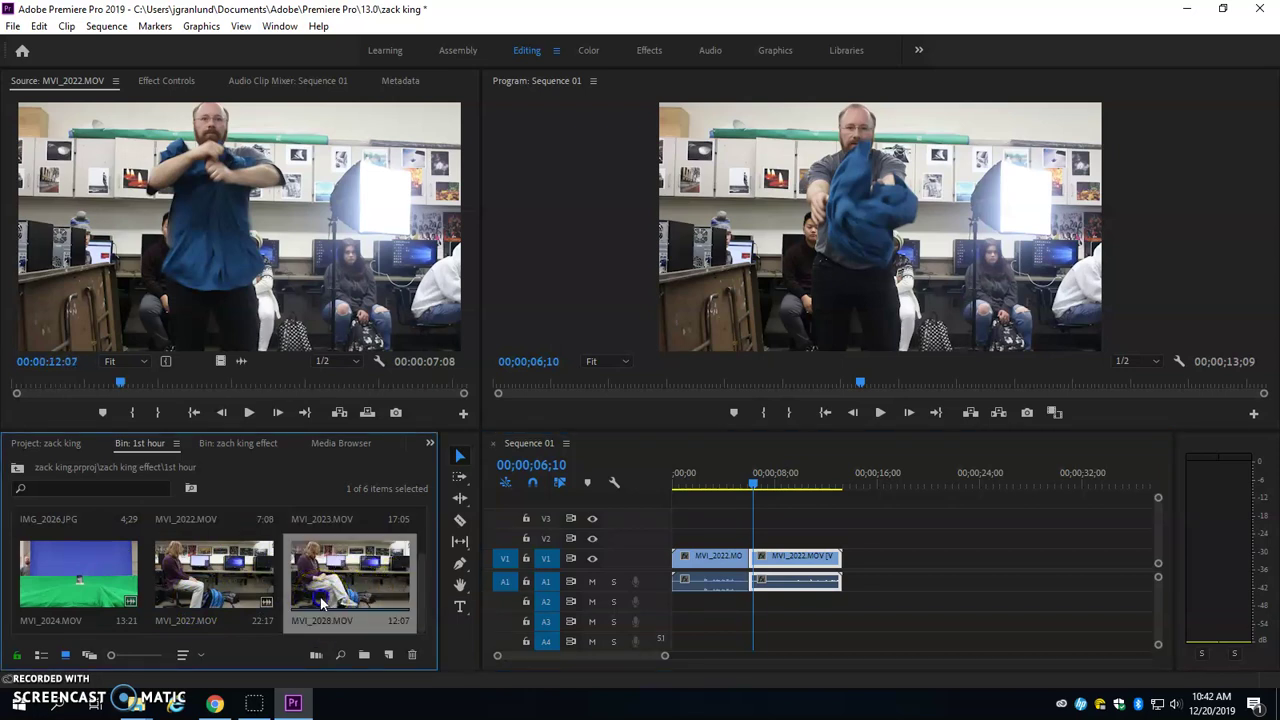
pyautogui.moveTo(322, 601); pyautogui.dragTo(188, 313)
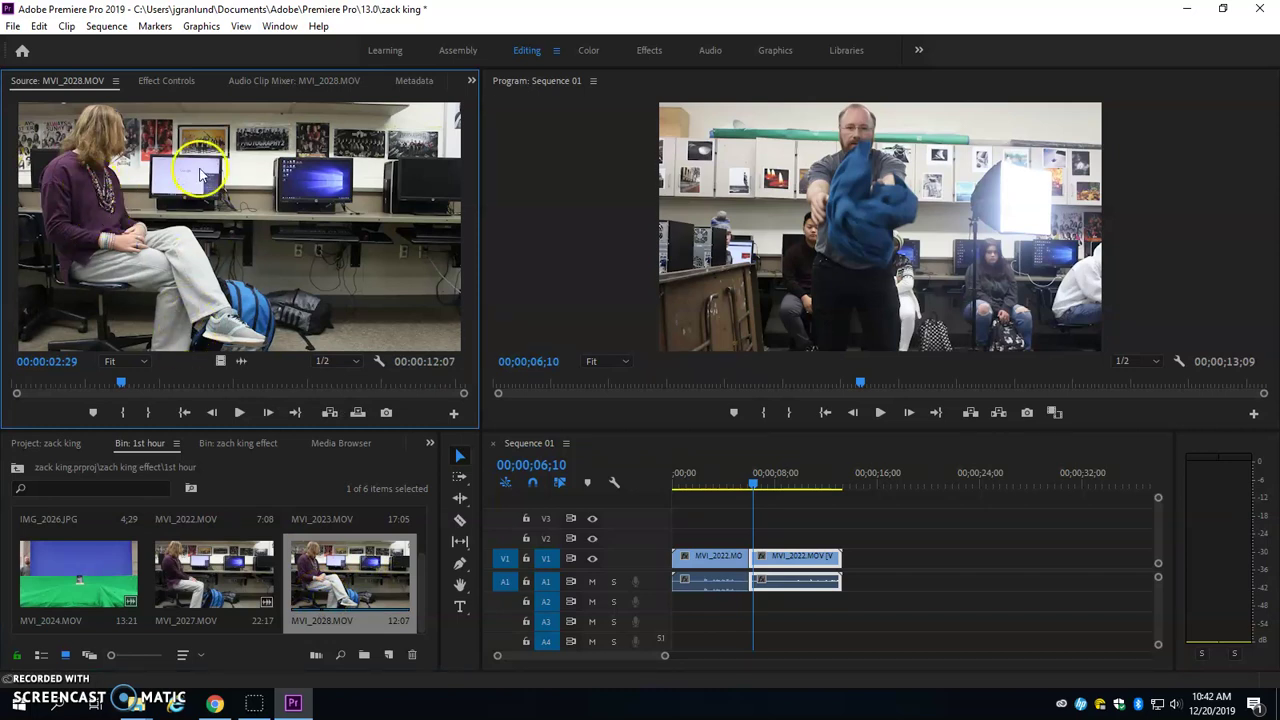
# - Mark an out point on MVI_2028.MOV at 00:00:09:20 and append it after the MVI_2022 clips on V1
pyautogui.click(36, 385)
pyautogui.moveTo(24, 390); pyautogui.dragTo(372, 377)
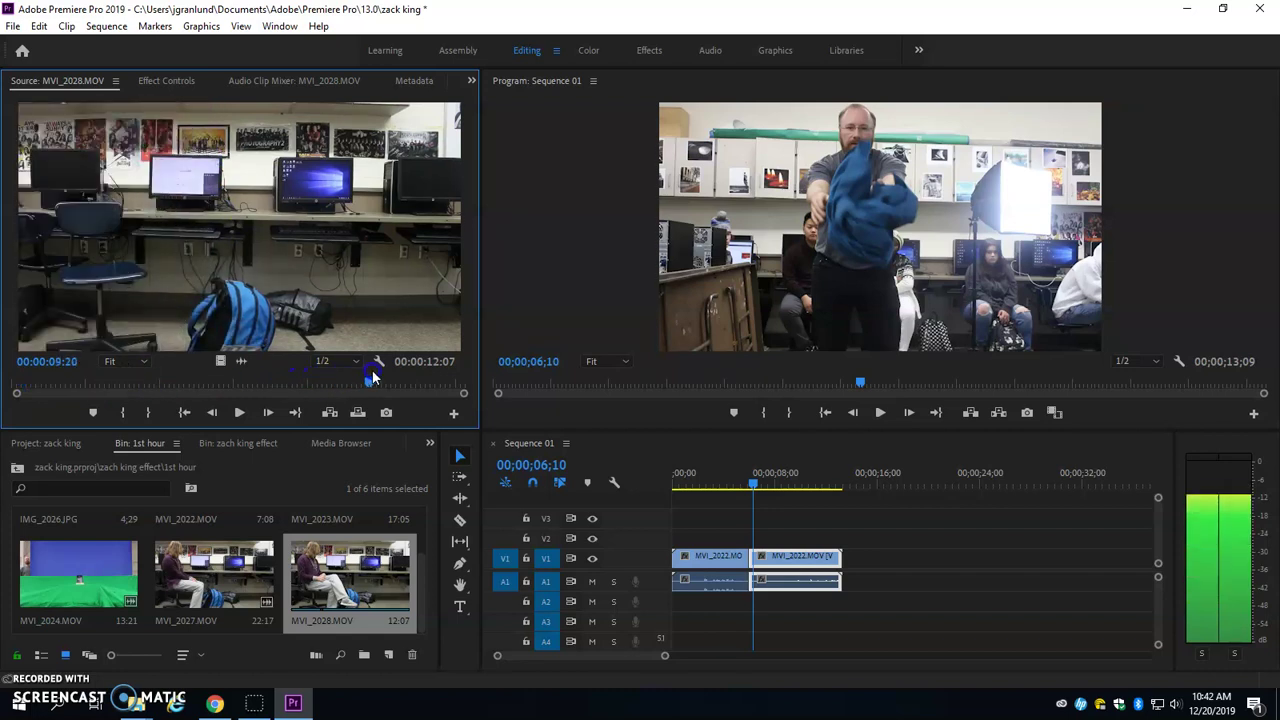
pyautogui.click(148, 412)
pyautogui.moveTo(299, 167); pyautogui.dragTo(860, 485)
pyautogui.moveTo(860, 485); pyautogui.dragTo(866, 487)
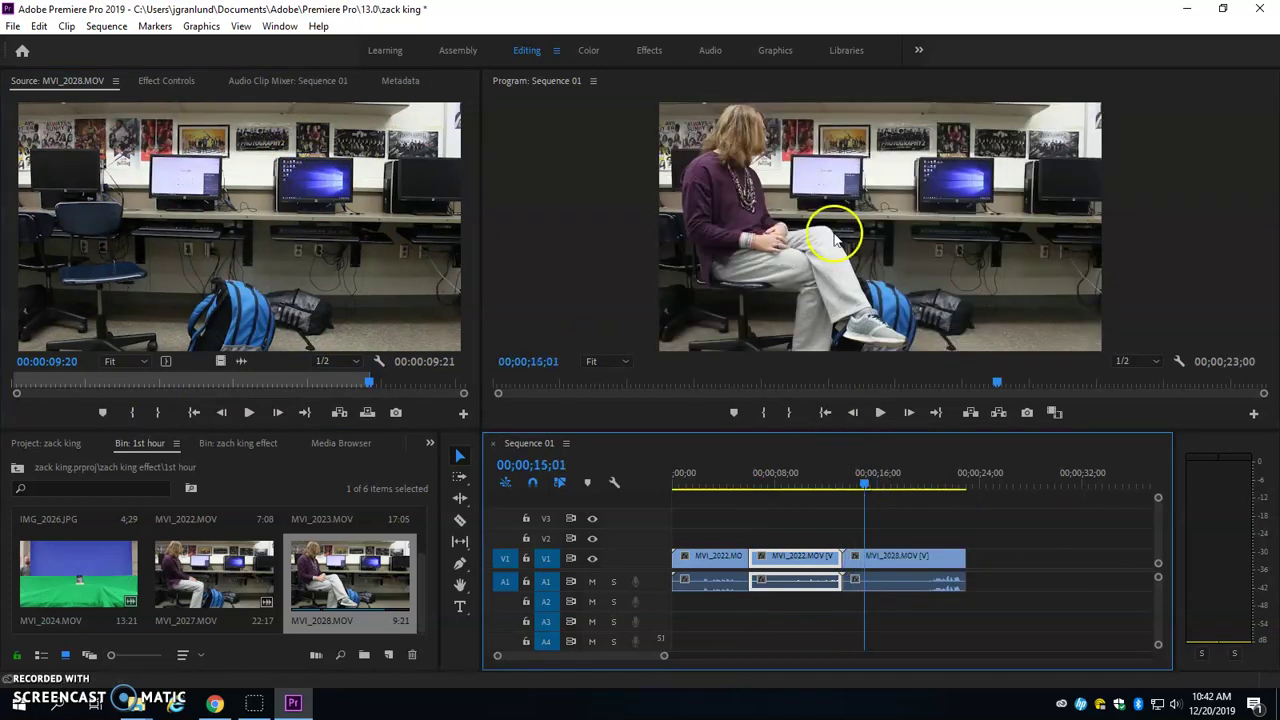
# - Load MVI_2024.MOV in the source monitor and mark its in point at 00:00:02:00
pyautogui.doubleClick(71, 592)
pyautogui.click(218, 320)
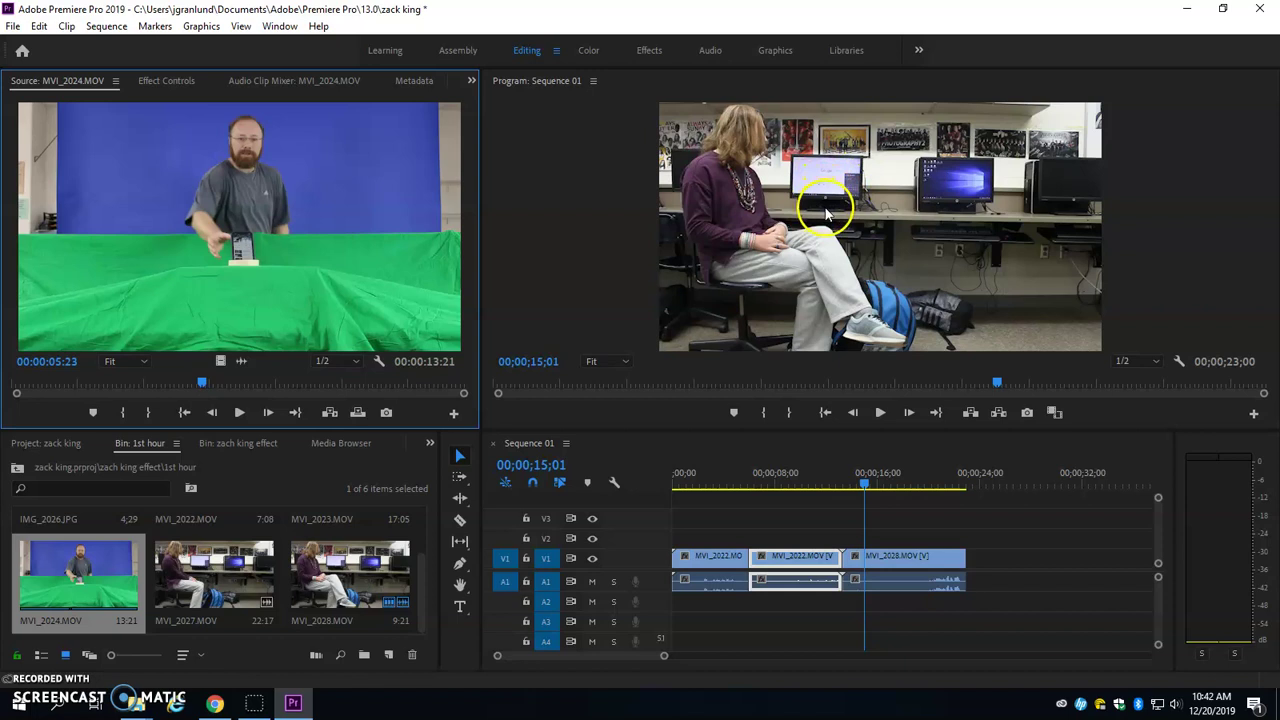
pyautogui.click(186, 412)
pyautogui.moveTo(200, 378); pyautogui.dragTo(76, 391)
pyautogui.click(127, 413)
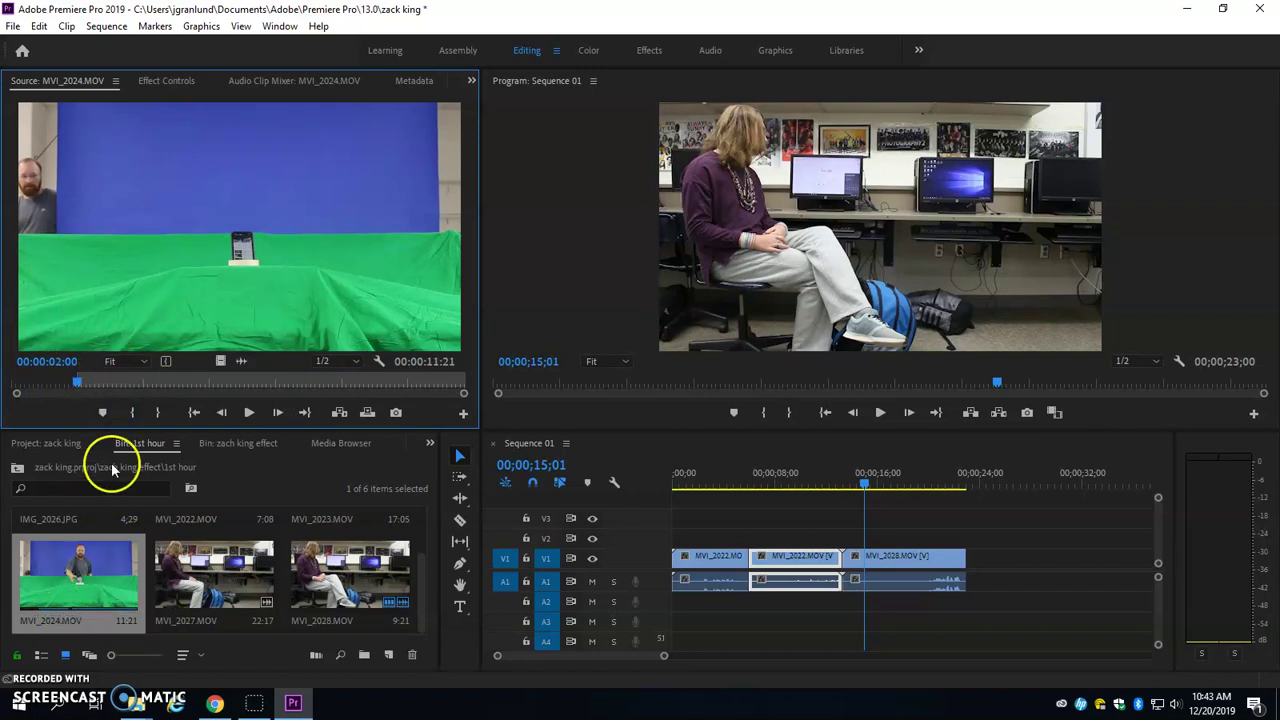
# - Mark an out point on MVI_2024.MOV at 00:00:10:17 and place it on V2 aligned with the start of the MVI_2028 clip
pyautogui.moveTo(90, 388); pyautogui.dragTo(320, 393)
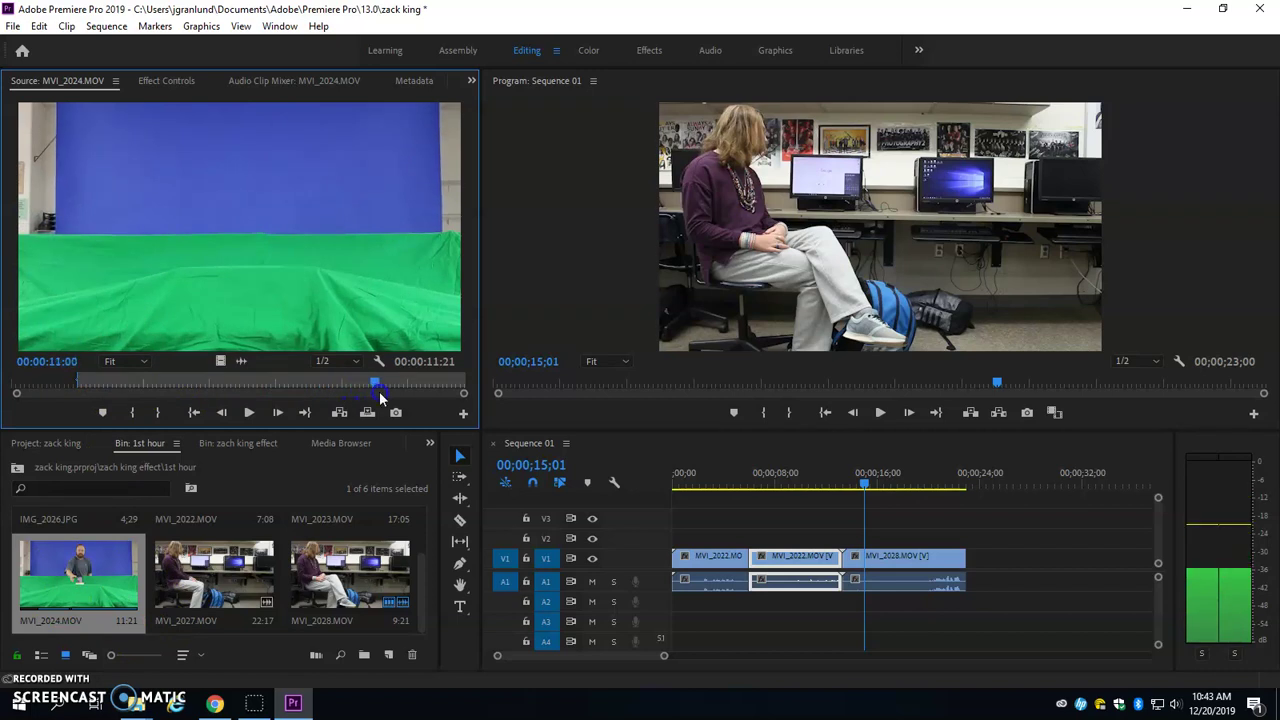
pyautogui.click(154, 414)
pyautogui.moveTo(240, 244); pyautogui.dragTo(850, 537)
# - Select the MVI_2024 clip on V2 and set its scale to 77
pyautogui.moveTo(863, 484); pyautogui.dragTo(874, 486)
pyautogui.click(888, 543)
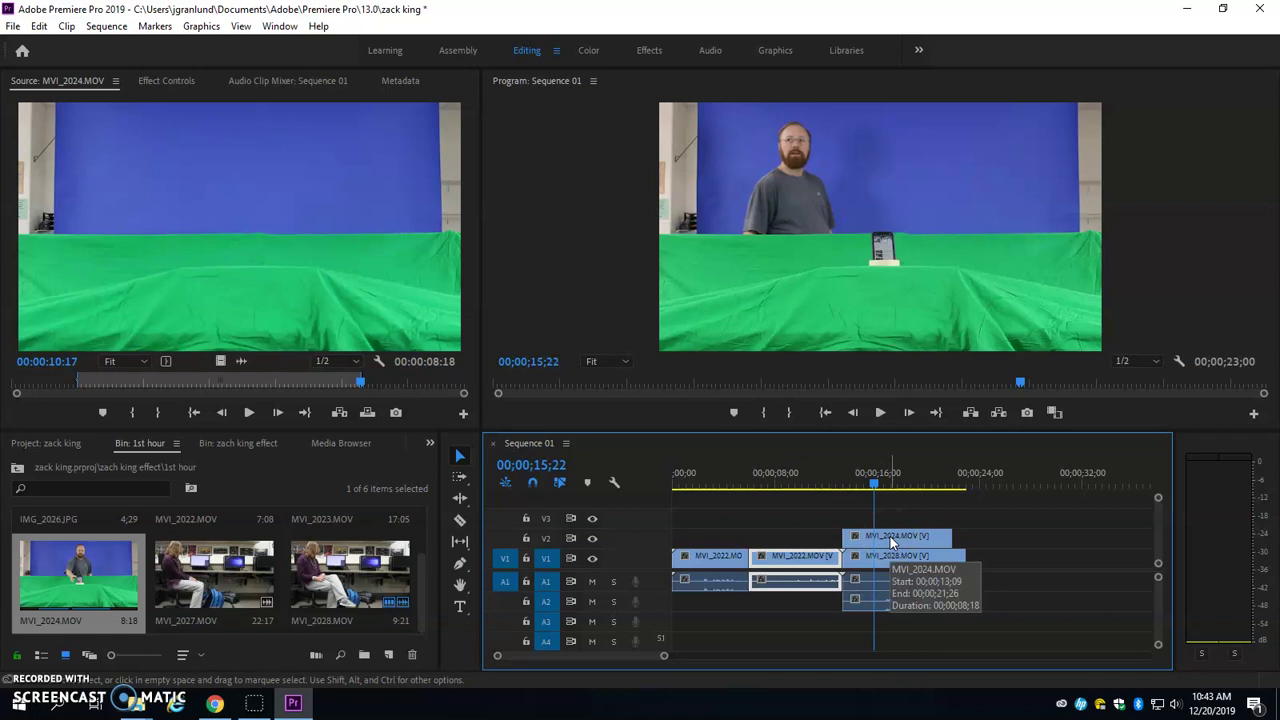
pyautogui.click(891, 539)
pyautogui.click(899, 540)
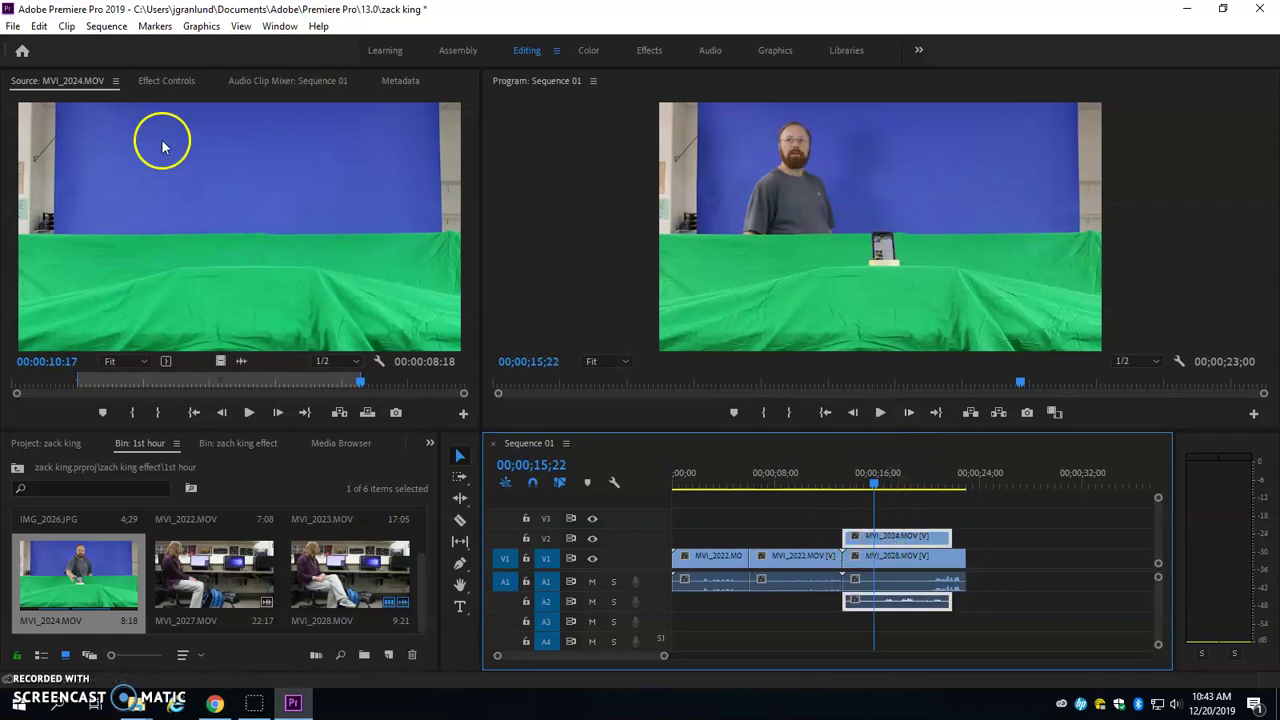
pyautogui.click(166, 82)
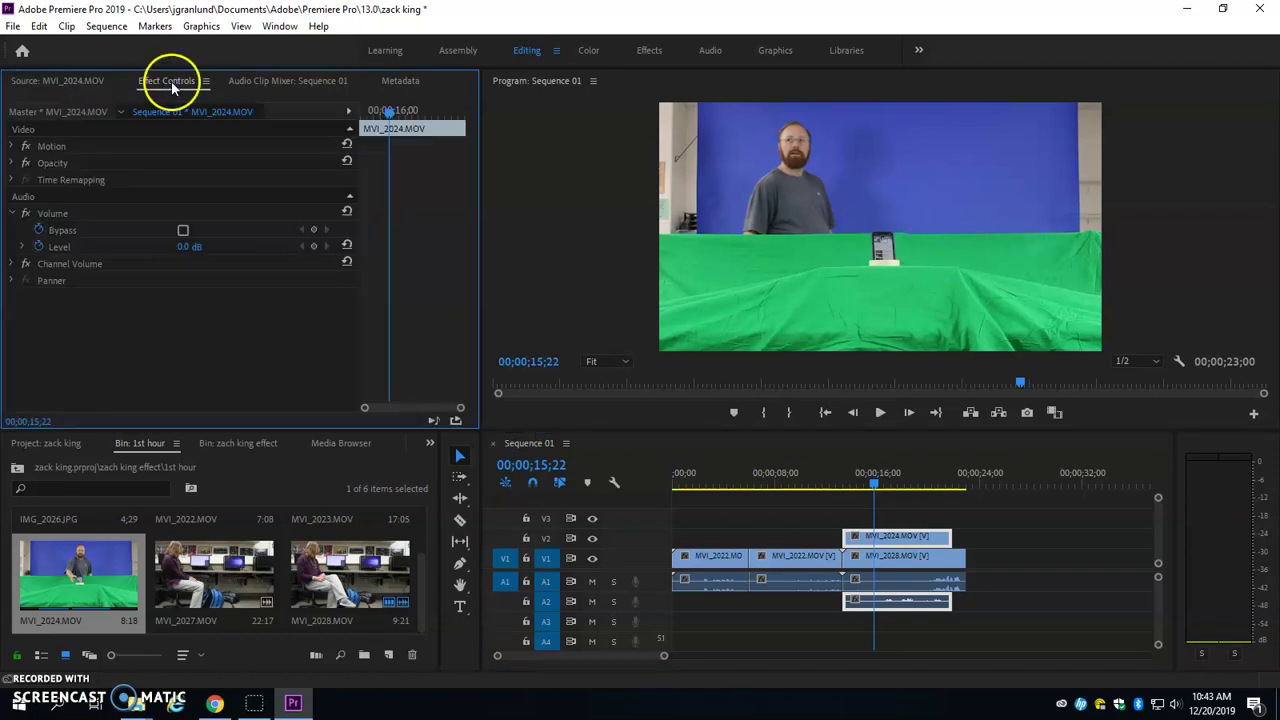
pyautogui.click(12, 147)
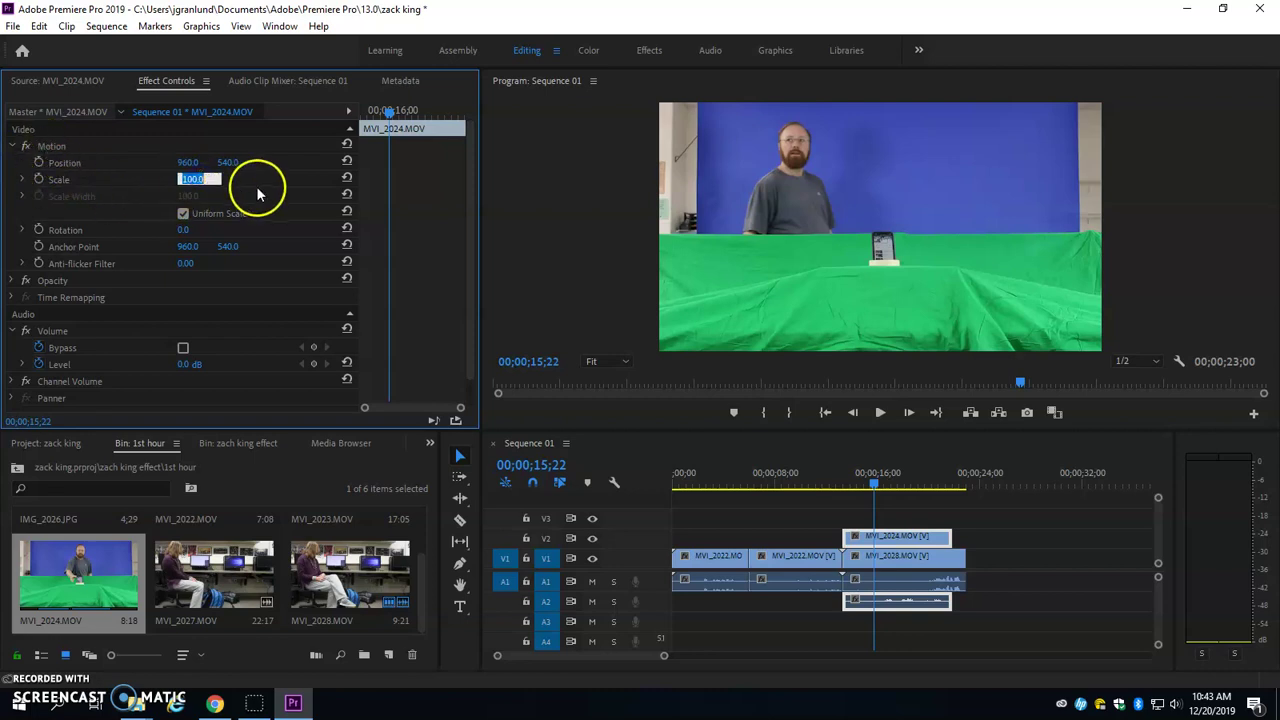
pyautogui.write('77')
pyautogui.press('Return')
# - Reduce the MVI_2024 clip's scale to 66 and reposition it over the background monitor at about 679, 366
pyautogui.click(872, 263)
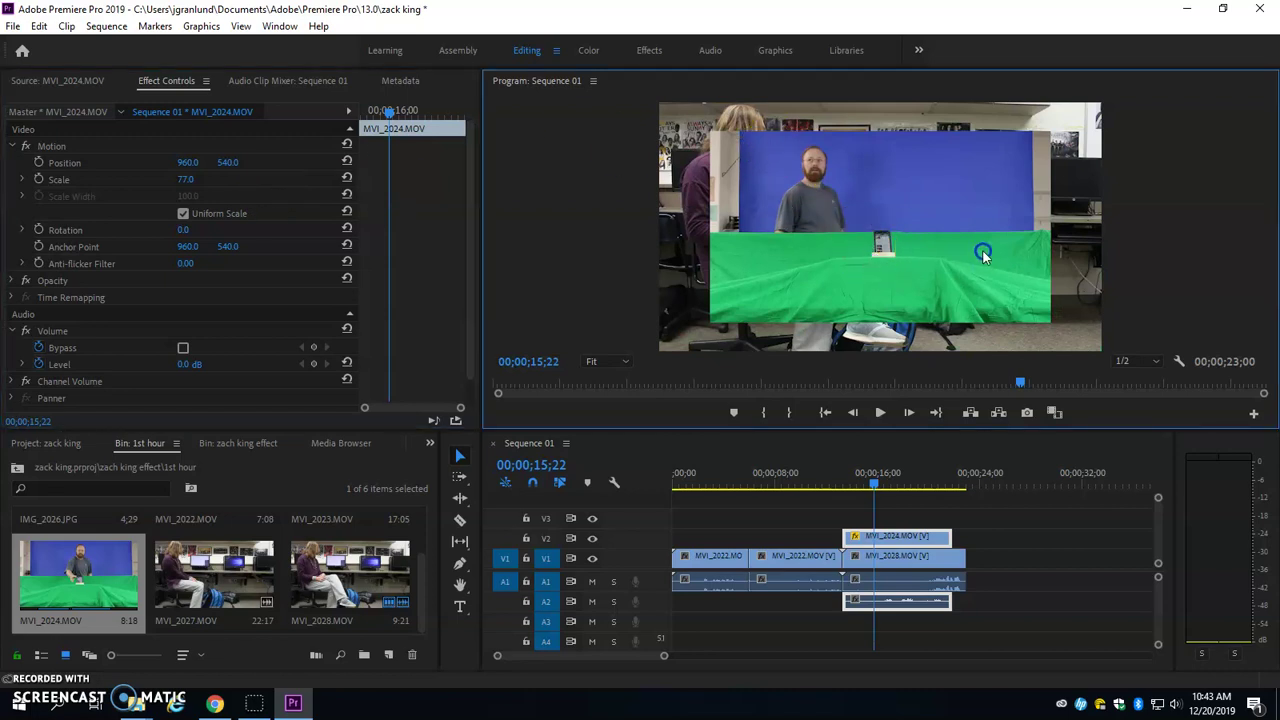
pyautogui.click(82, 143)
pyautogui.moveTo(800, 262); pyautogui.dragTo(799, 222)
pyautogui.moveTo(182, 179); pyautogui.dragTo(216, 178)
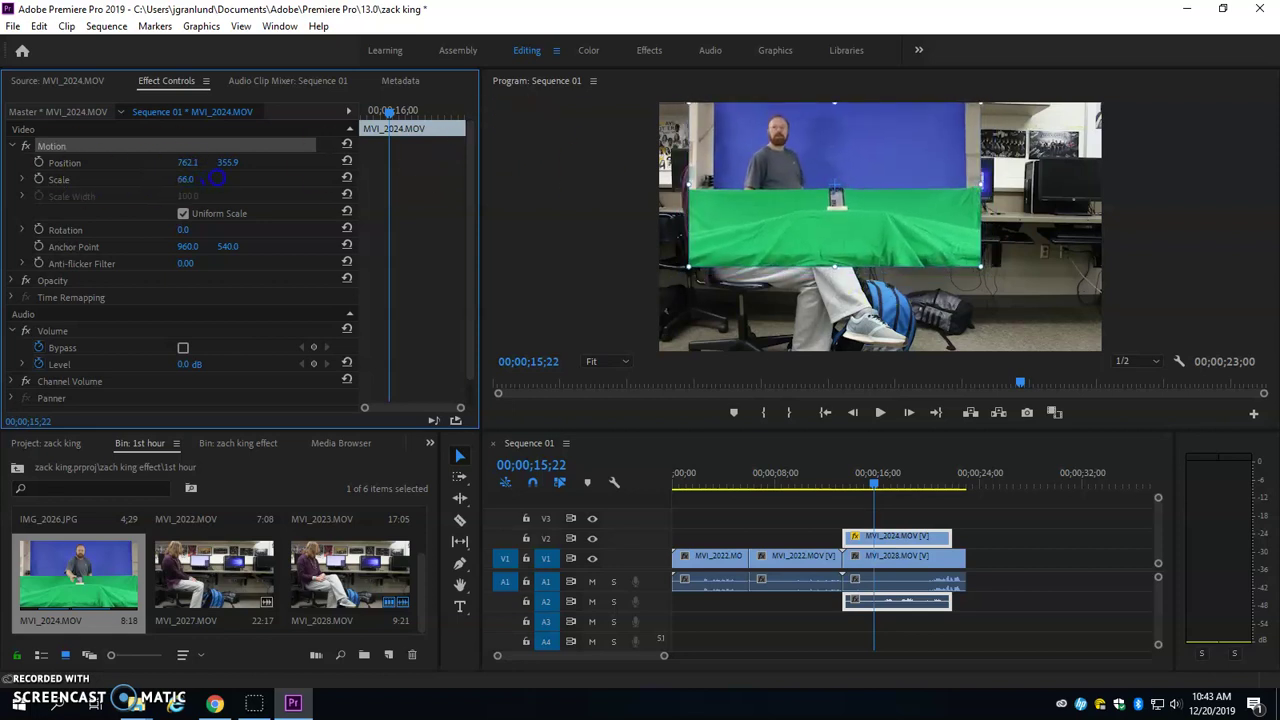
pyautogui.moveTo(880, 208); pyautogui.dragTo(862, 215)
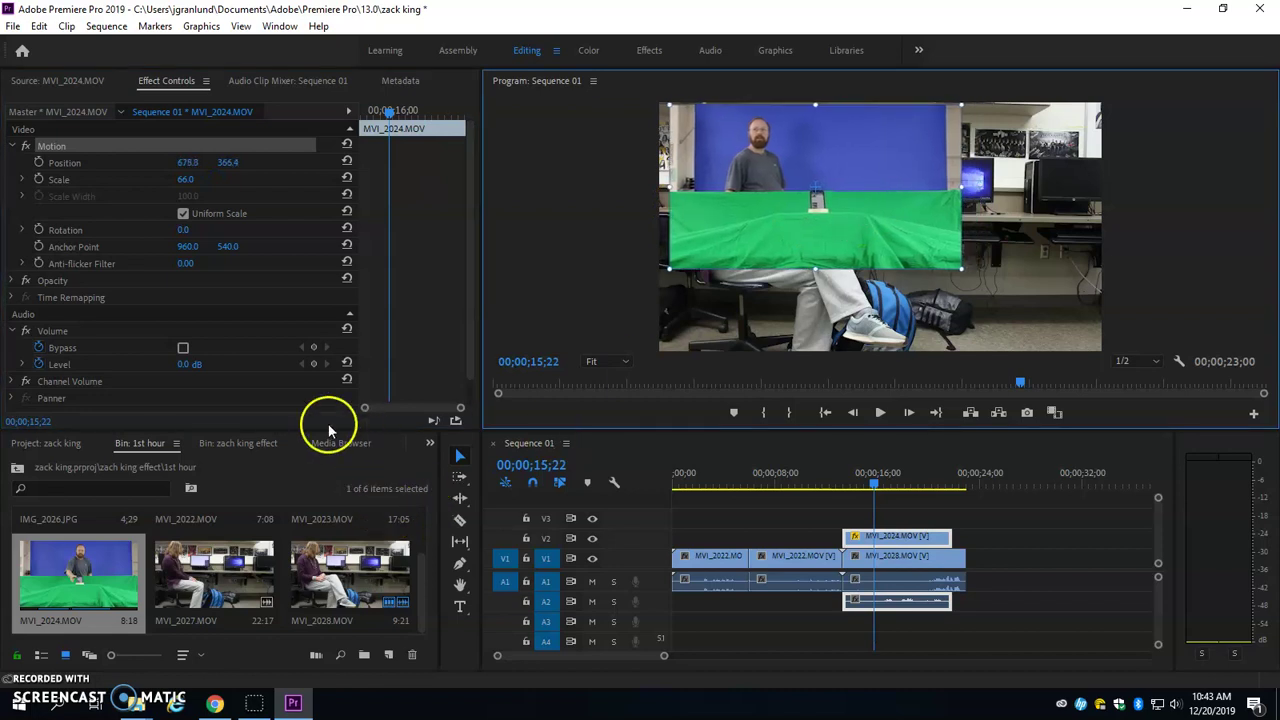
# - Start a free-draw opacity mask on the MVI_2024 clip and lower the clip's opacity to 60%
pyautogui.click(12, 146)
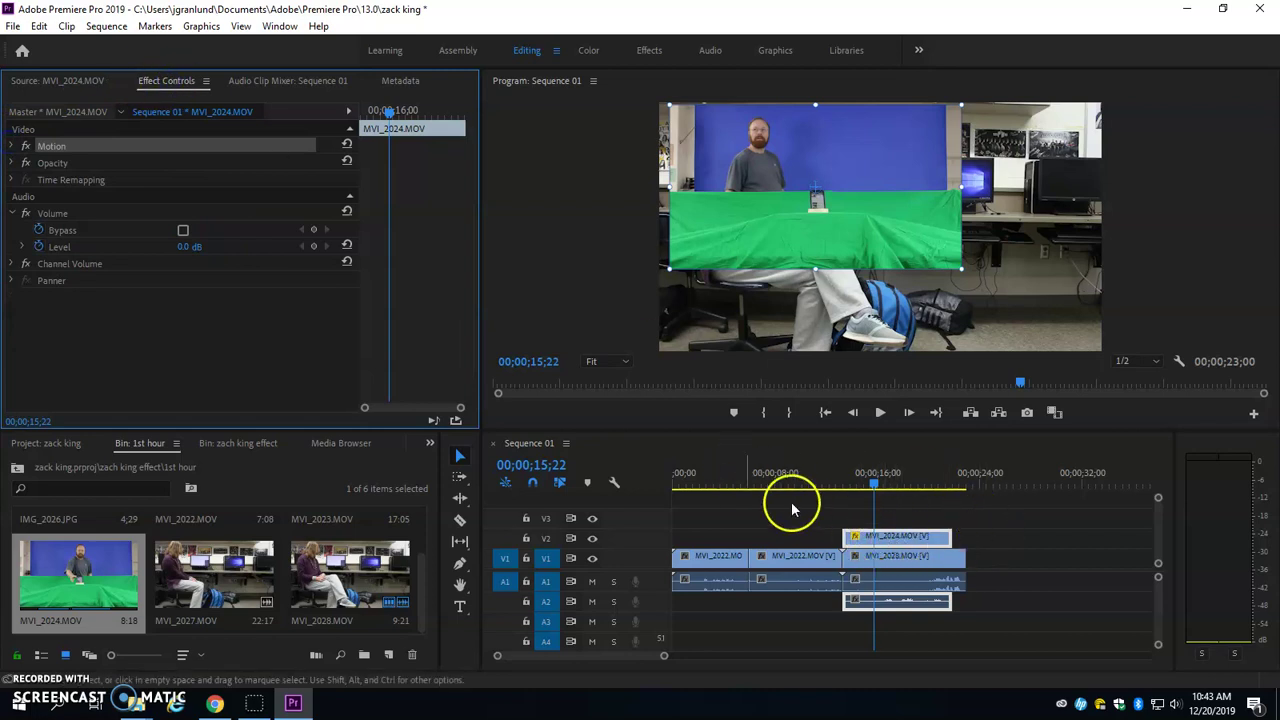
pyautogui.click(12, 163)
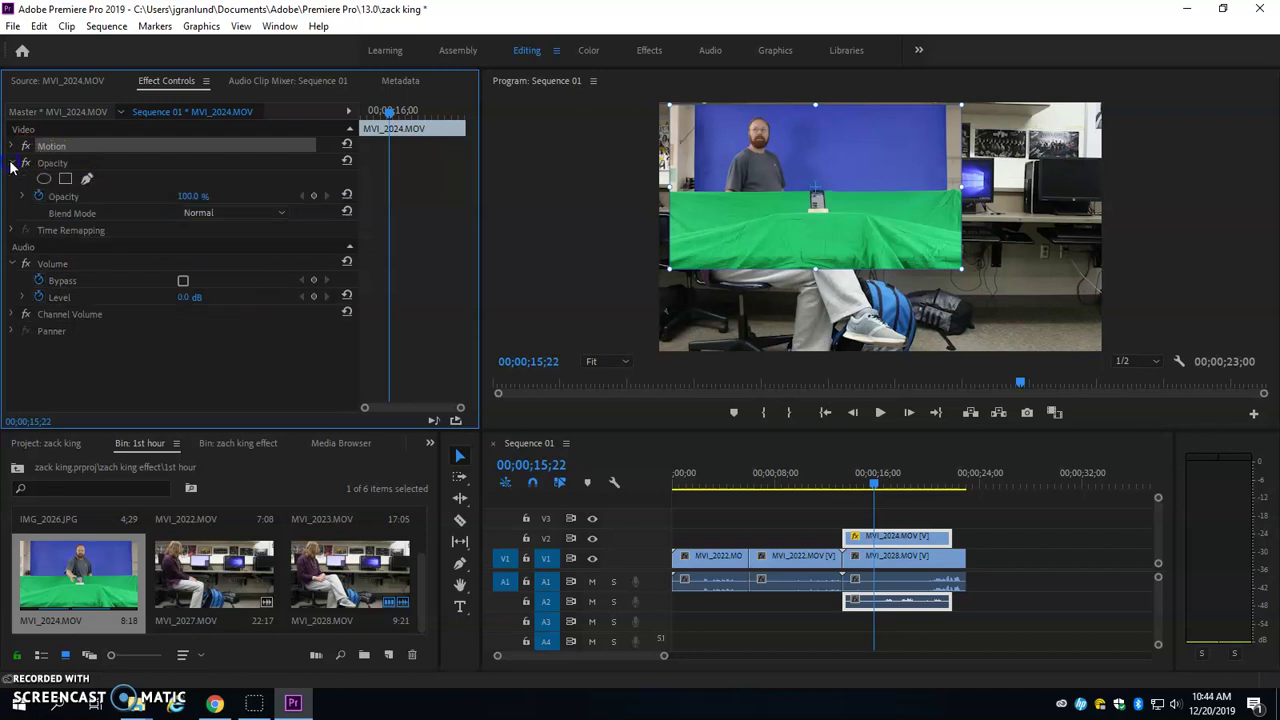
pyautogui.click(87, 181)
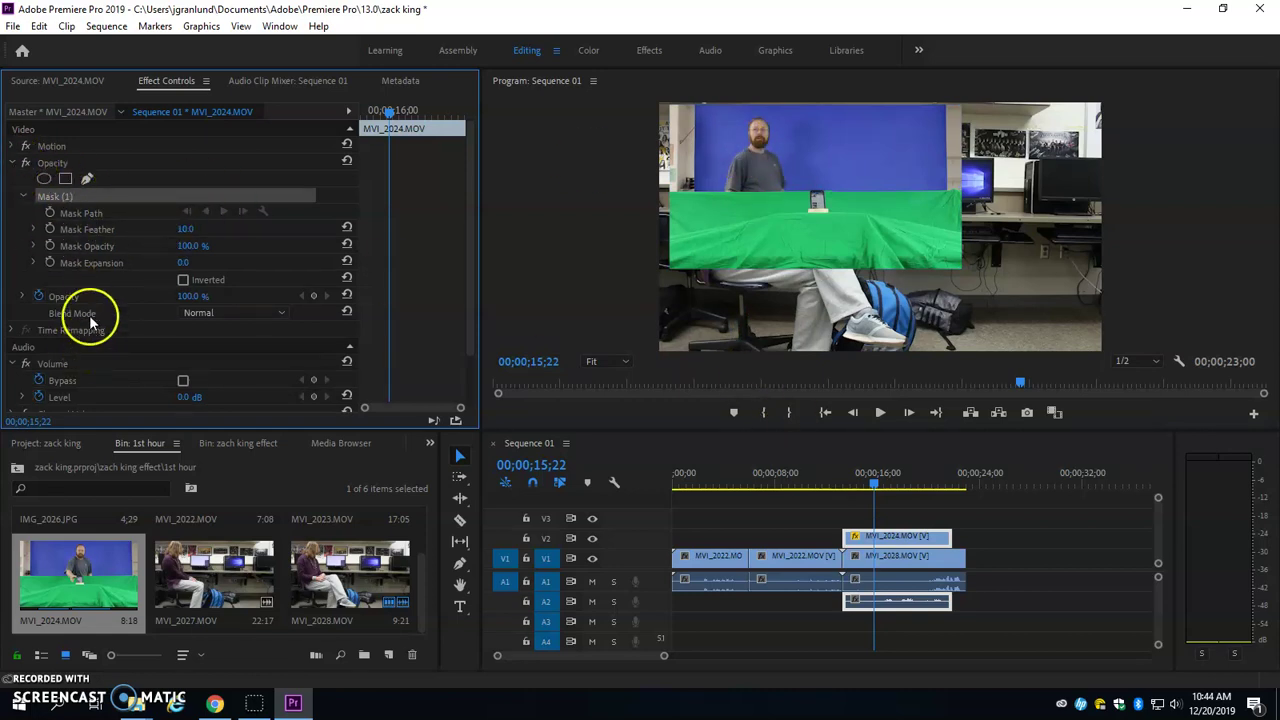
pyautogui.moveTo(194, 296); pyautogui.dragTo(155, 301)
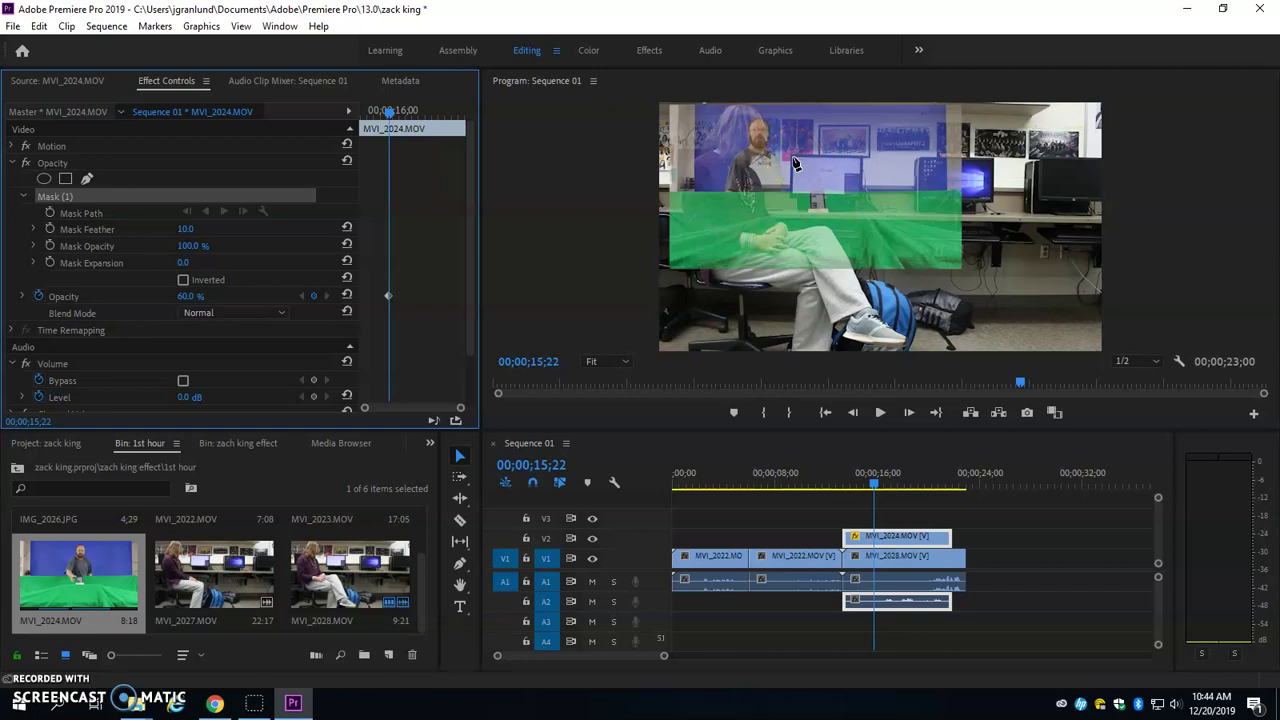
# - Draw a closed mask around the monitor's screen and the phone on its stand, viewing the program at 100%
pyautogui.click(609, 363)
pyautogui.click(614, 465)
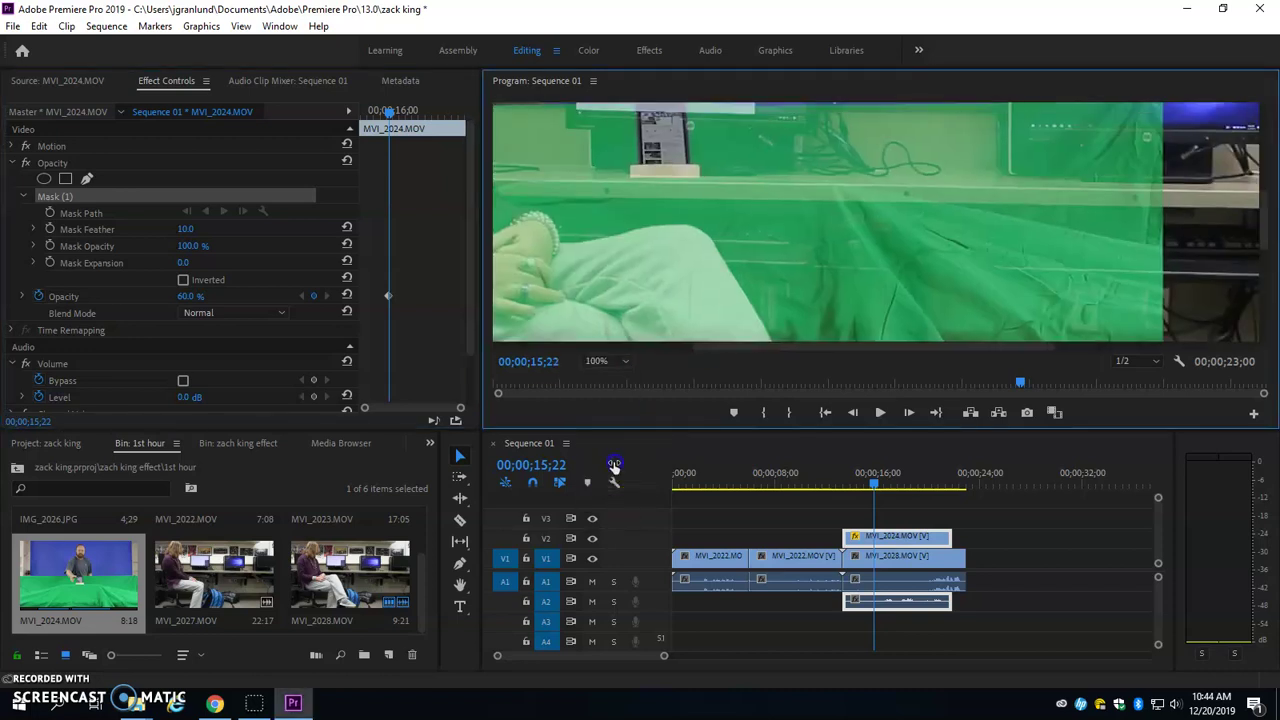
pyautogui.scroll(4, 790, 233)
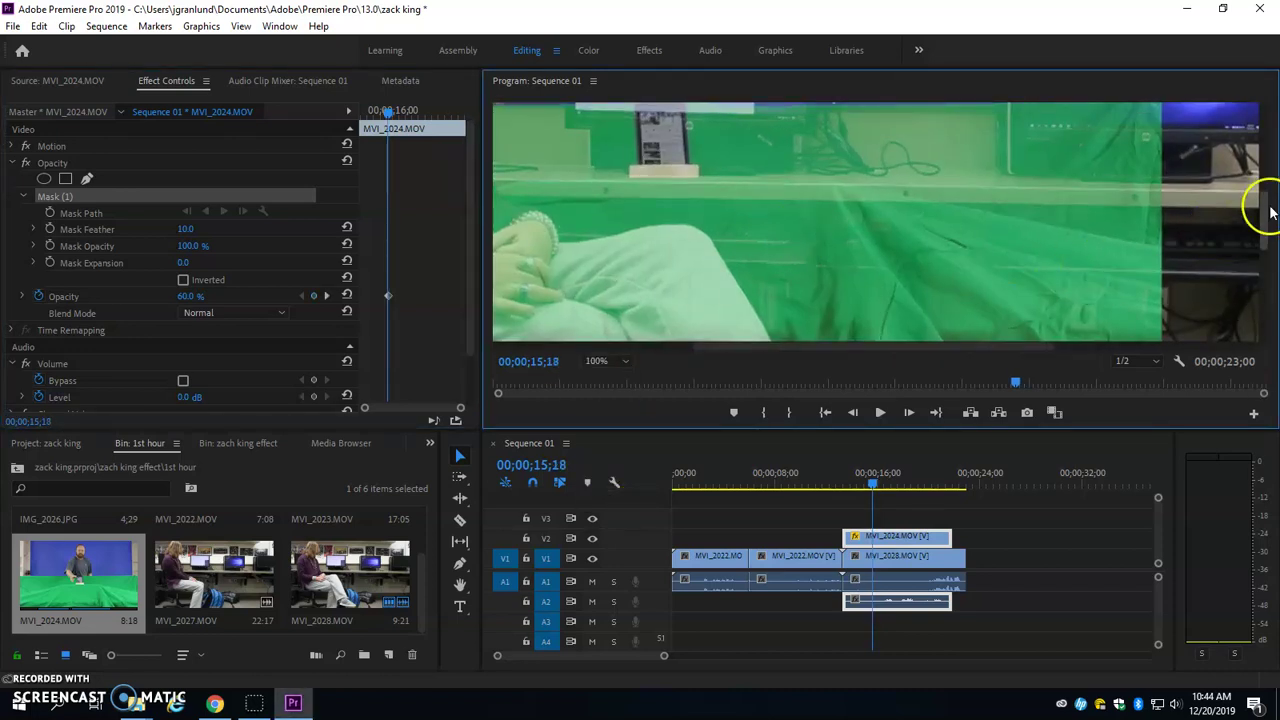
pyautogui.moveTo(1265, 218); pyautogui.dragTo(1265, 150)
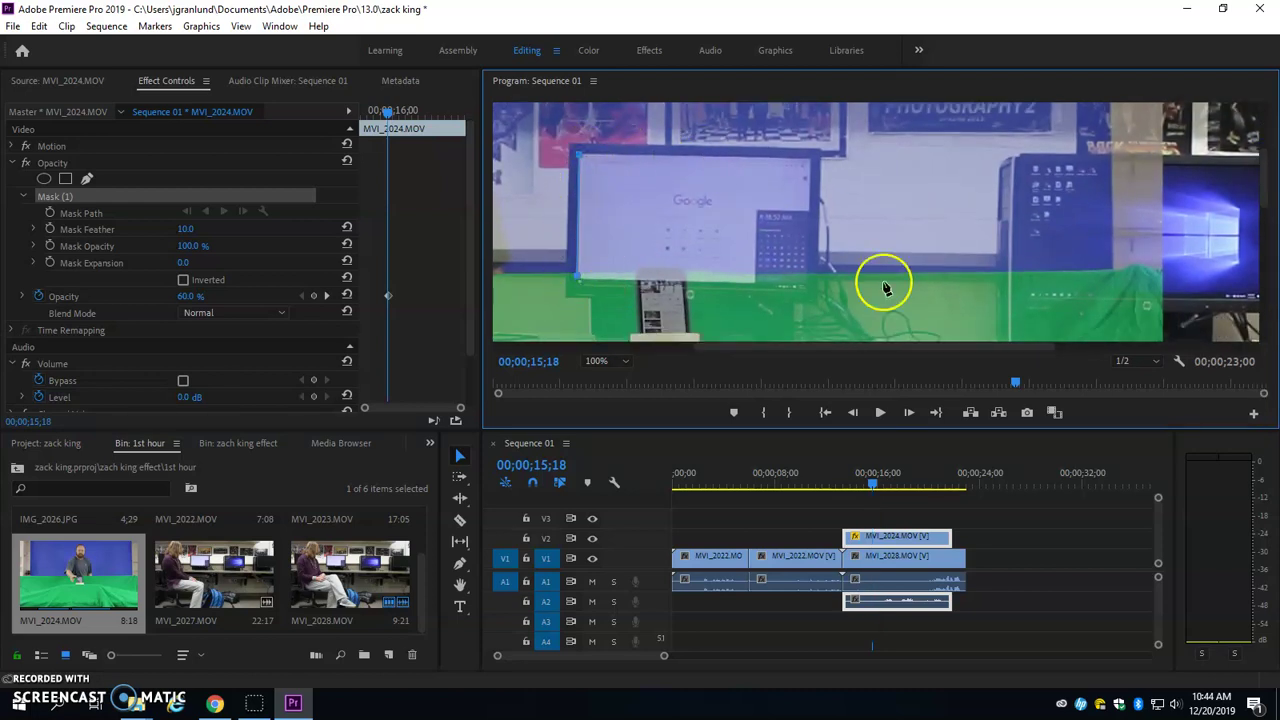
pyautogui.moveTo(1264, 188); pyautogui.dragTo(1266, 206)
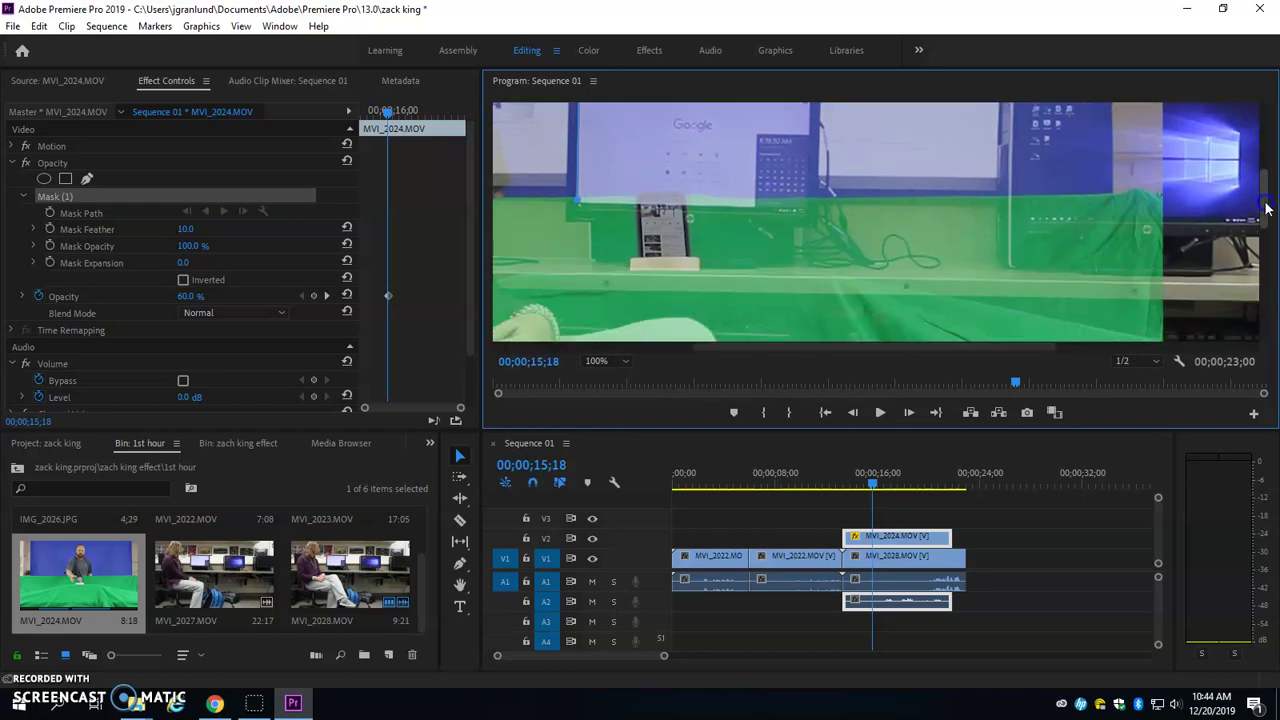
pyautogui.click(577, 274)
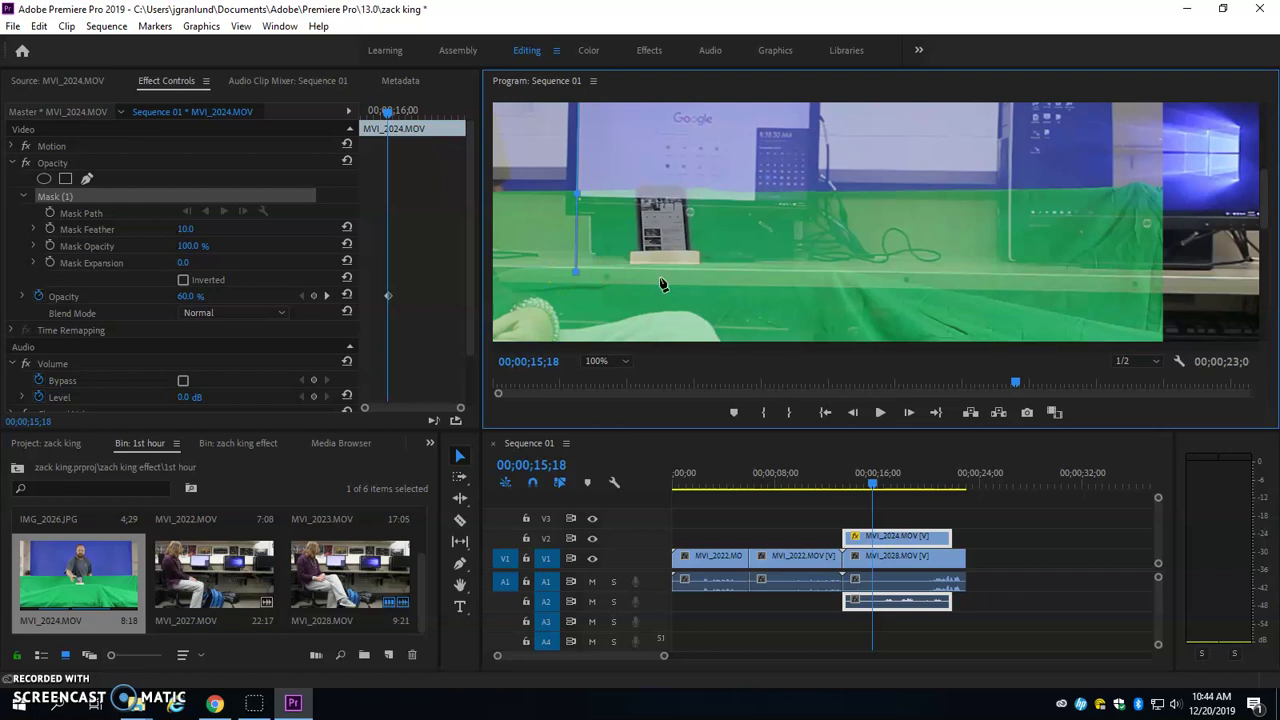
pyautogui.click(810, 279)
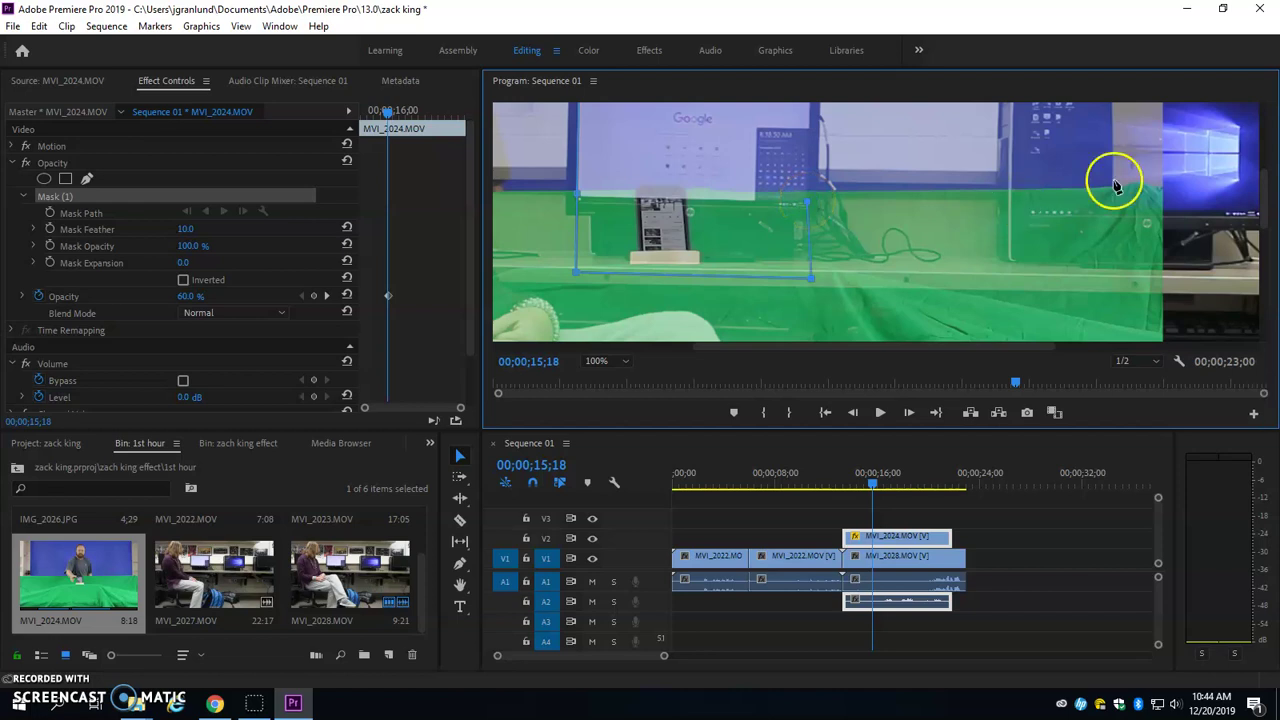
pyautogui.moveTo(1267, 213); pyautogui.dragTo(1267, 150)
pyautogui.click(808, 172)
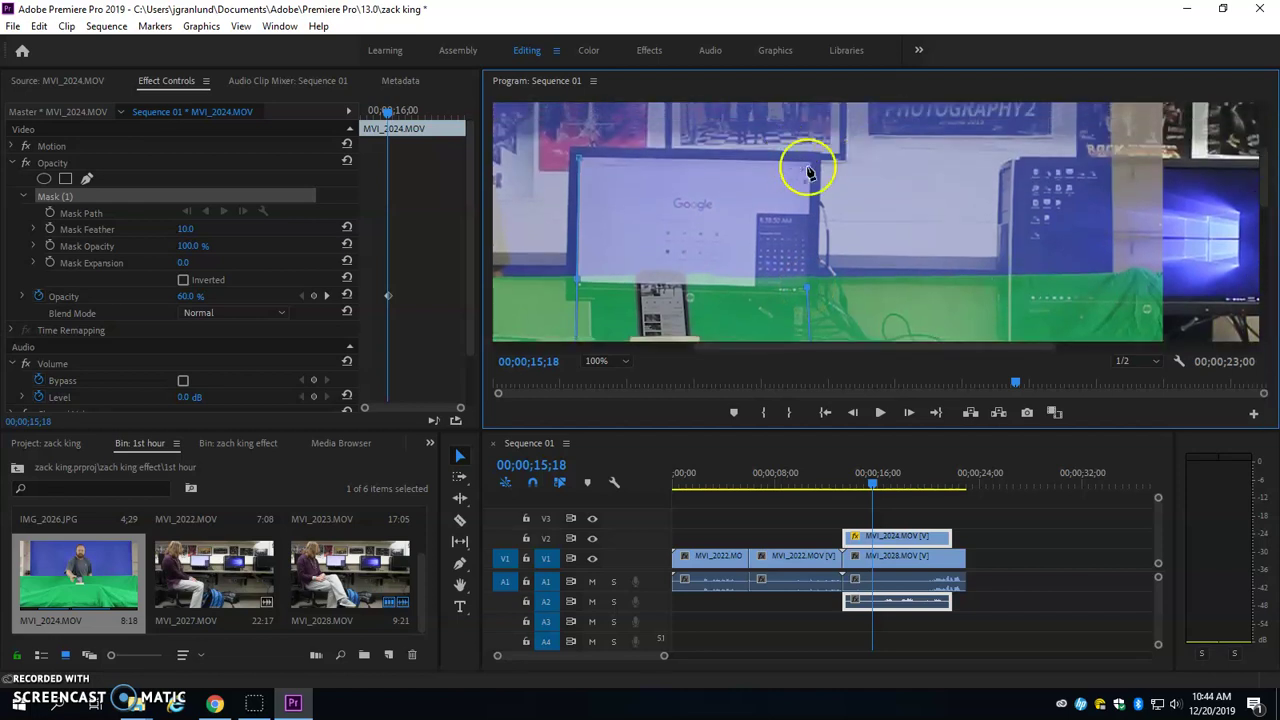
pyautogui.click(580, 162)
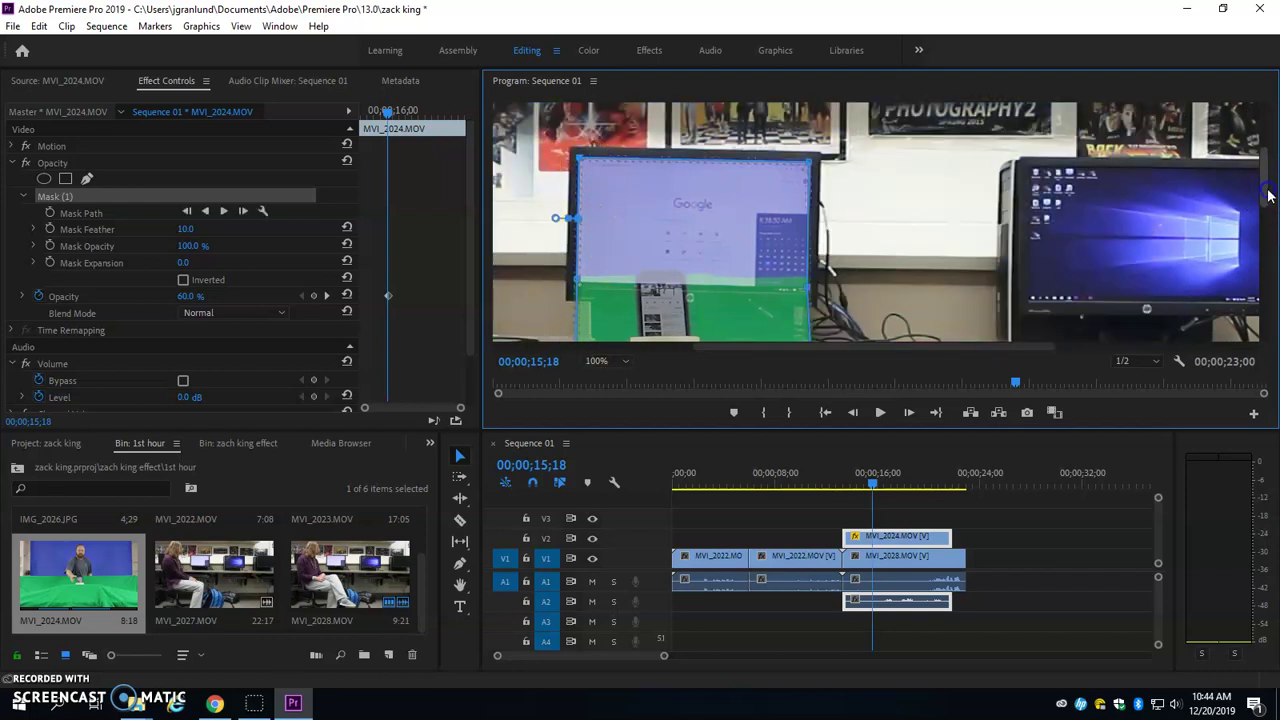
# - Check the mask edges against the monitor, then remove the opacity keyframing and restore the clip's opacity to 100%
pyautogui.moveTo(1268, 195); pyautogui.dragTo(1268, 210)
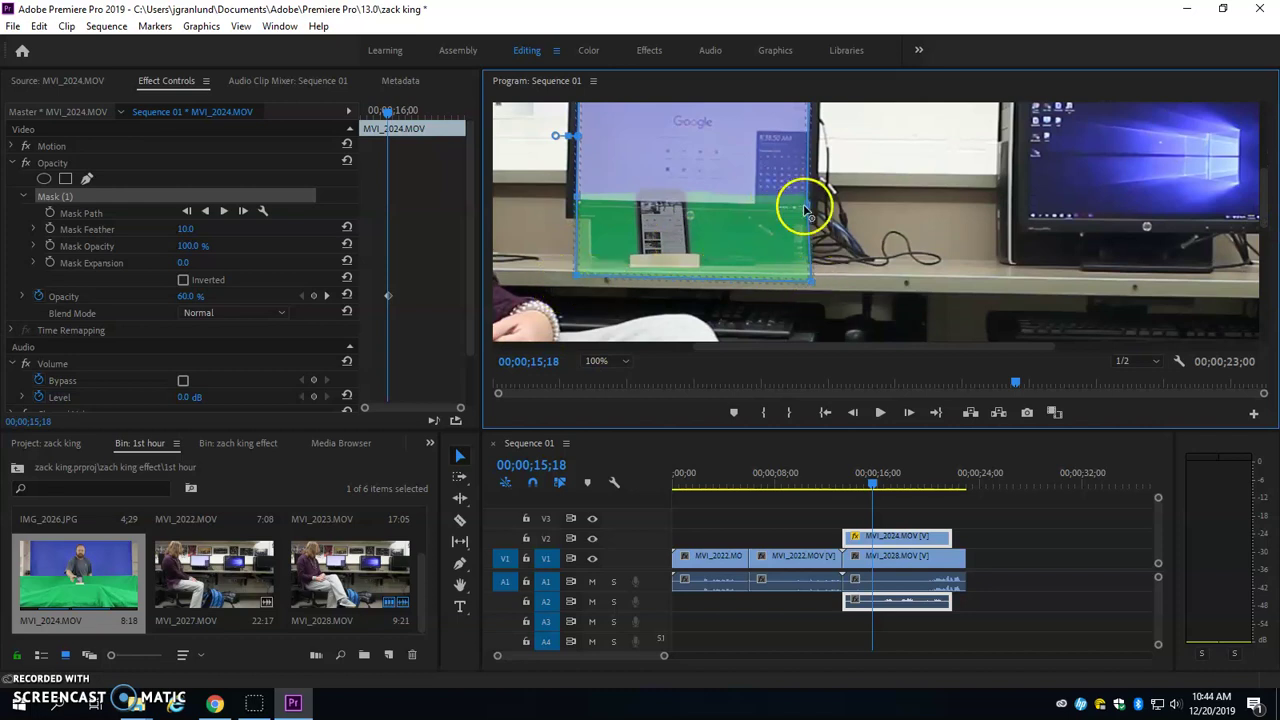
pyautogui.scroll(1, 851, 206)
pyautogui.moveTo(1266, 200); pyautogui.dragTo(815, 160)
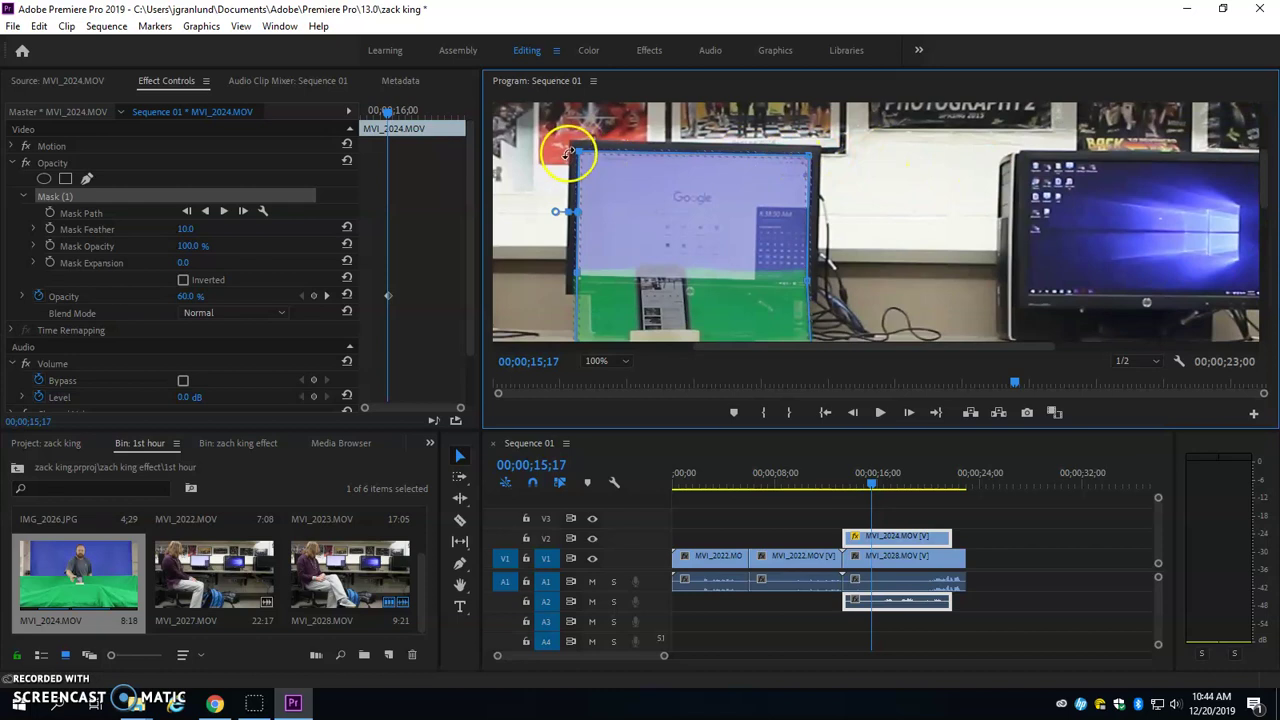
pyautogui.click(38, 296)
pyautogui.click(693, 371)
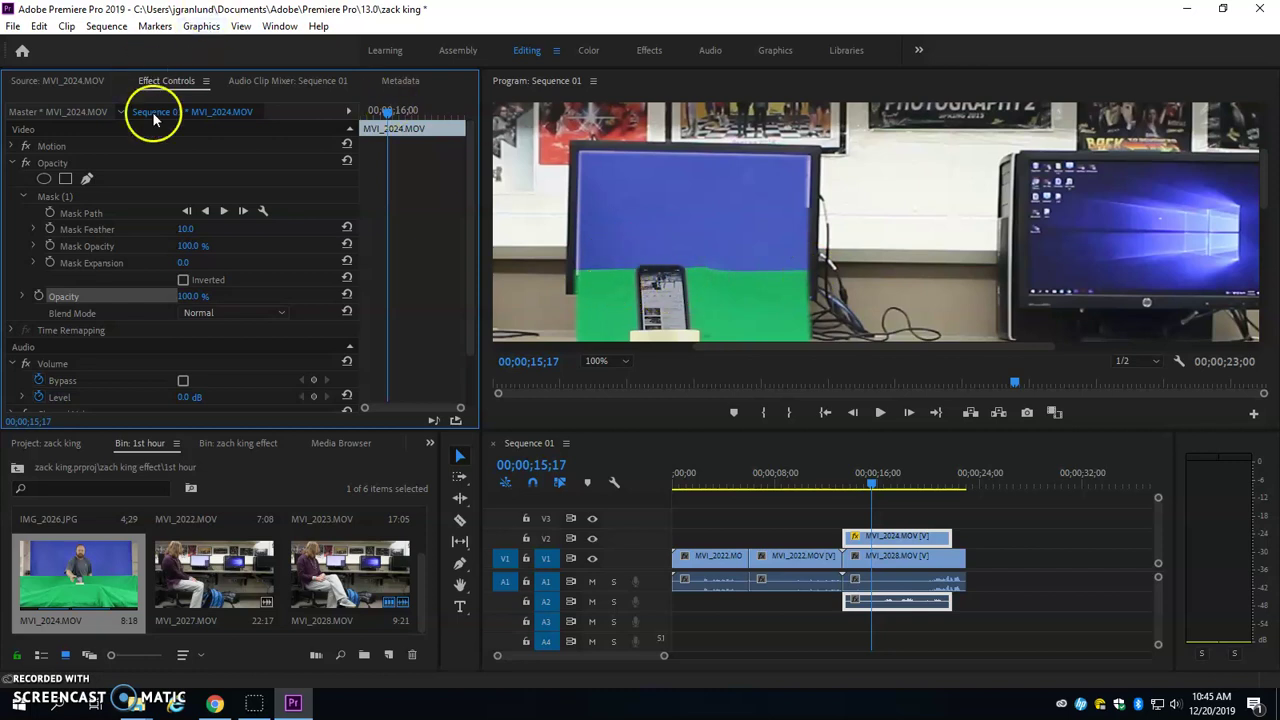
# - Move the MVI_2024 clip down to about 679, 376 and readjust the mask points to fit the monitor's screen edges
pyautogui.click(50, 146)
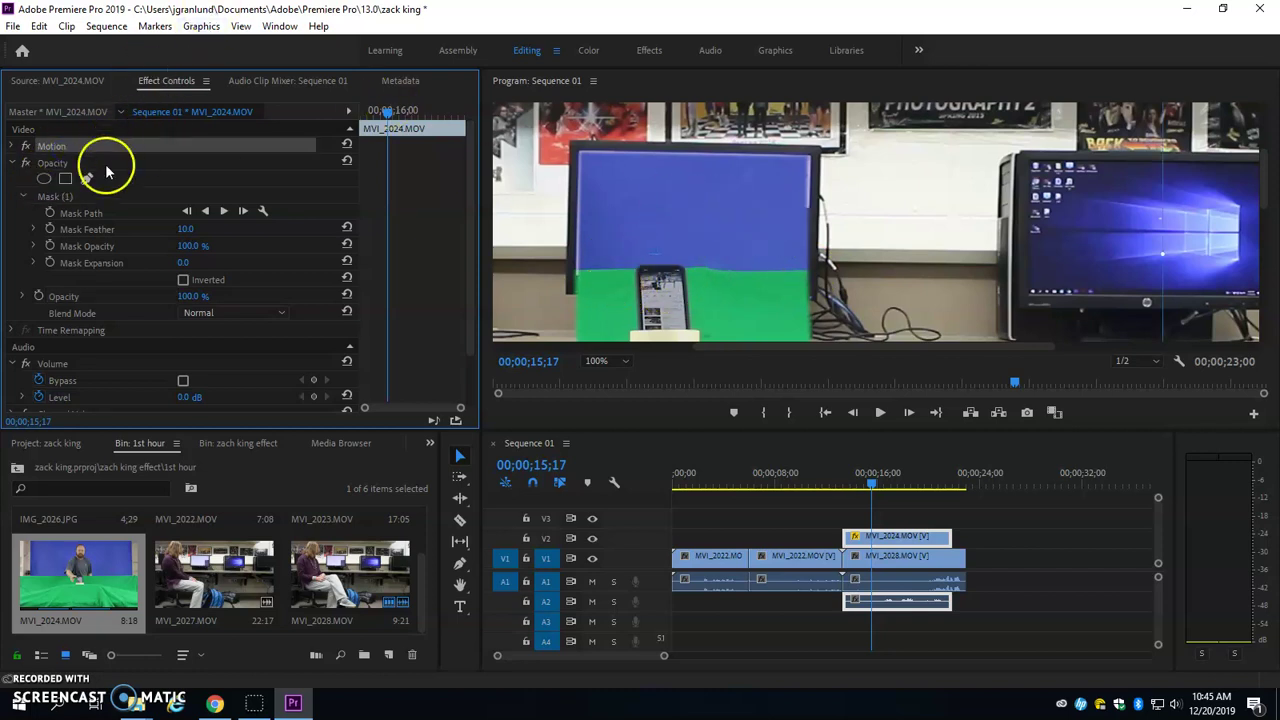
pyautogui.moveTo(690, 206)
pyautogui.mouseDown()
pyautogui.moveTo(689, 229)
pyautogui.moveTo(677, 211)
pyautogui.moveTo(689, 218)
pyautogui.mouseUp()
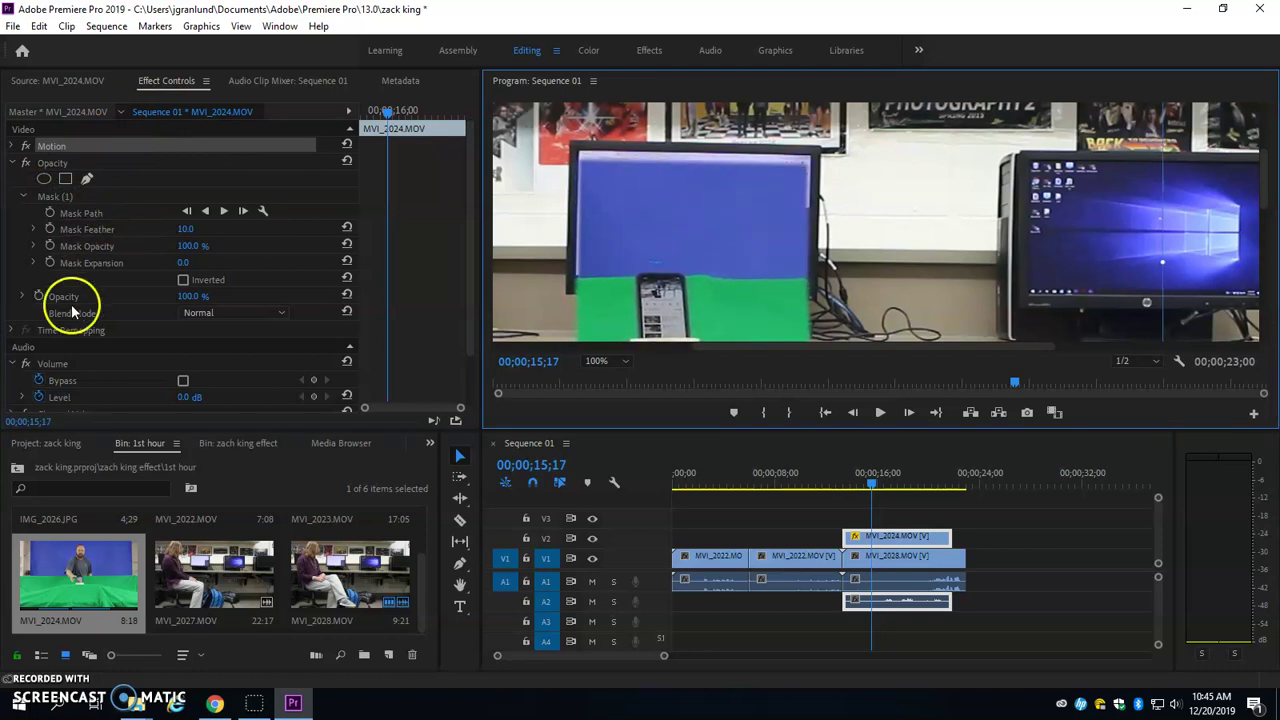
pyautogui.click(50, 196)
pyautogui.click(565, 155)
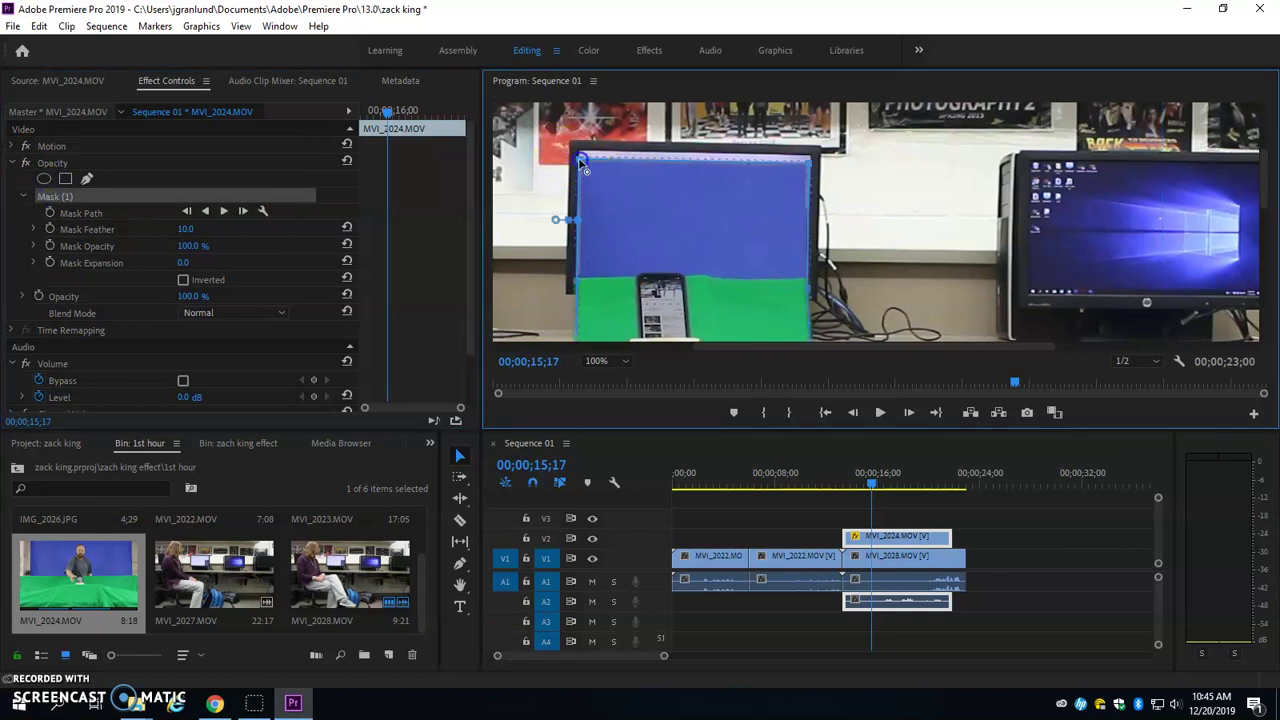
pyautogui.click(810, 158)
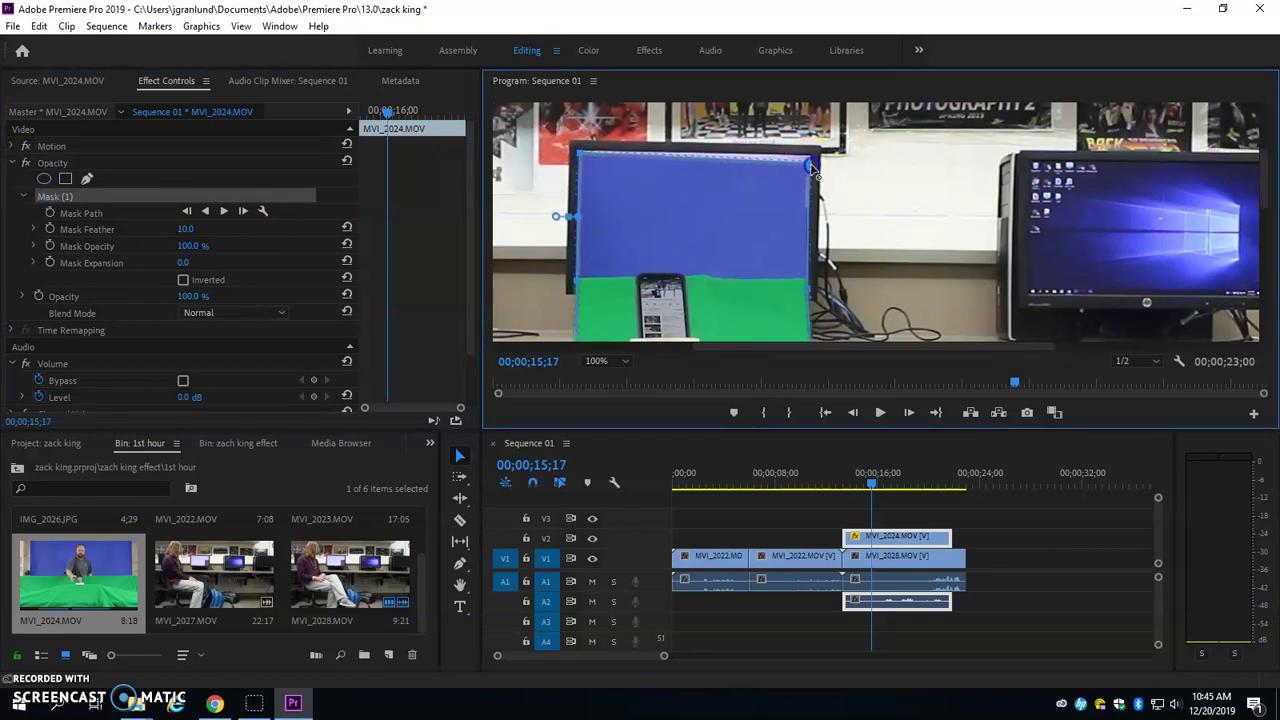
pyautogui.moveTo(812, 298); pyautogui.dragTo(806, 290)
pyautogui.click(585, 284)
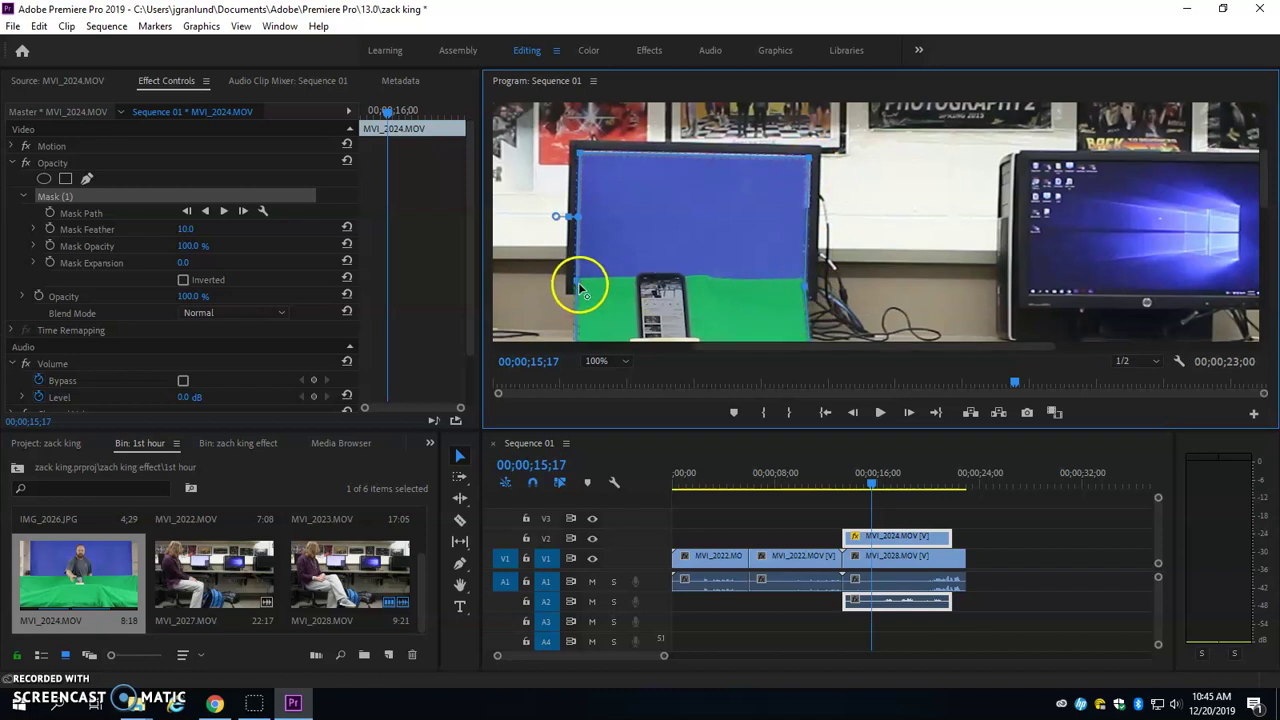
pyautogui.moveTo(585, 286); pyautogui.dragTo(576, 282)
# - Review the clip's motion values and collapse its Opacity, Motion and Volume properties
pyautogui.click(251, 190)
pyautogui.click(13, 164)
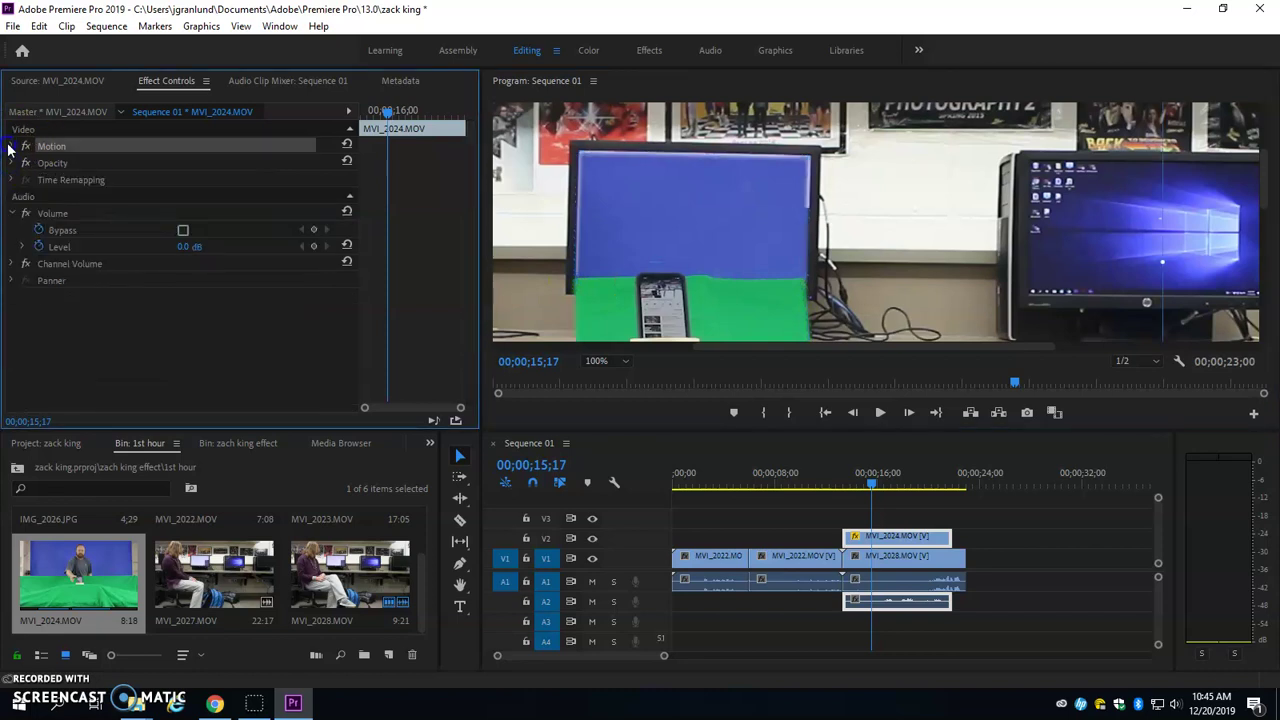
pyautogui.click(12, 146)
pyautogui.click(187, 181)
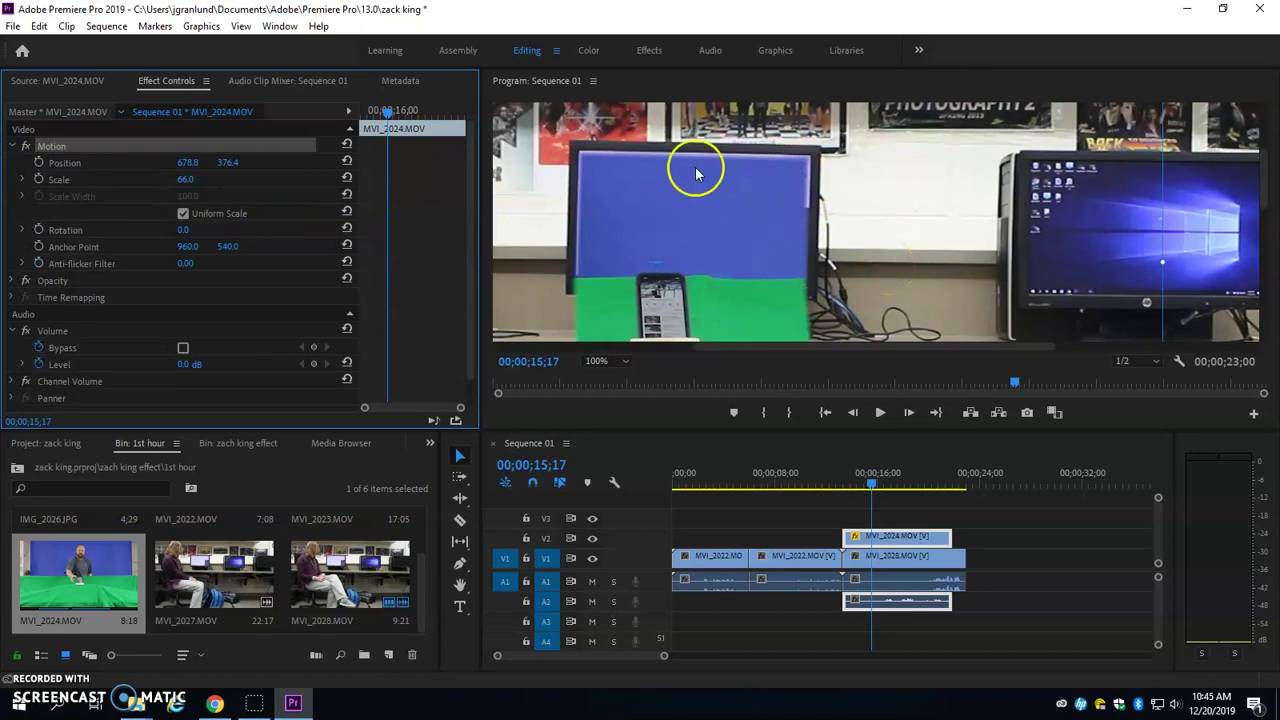
pyautogui.click(11, 146)
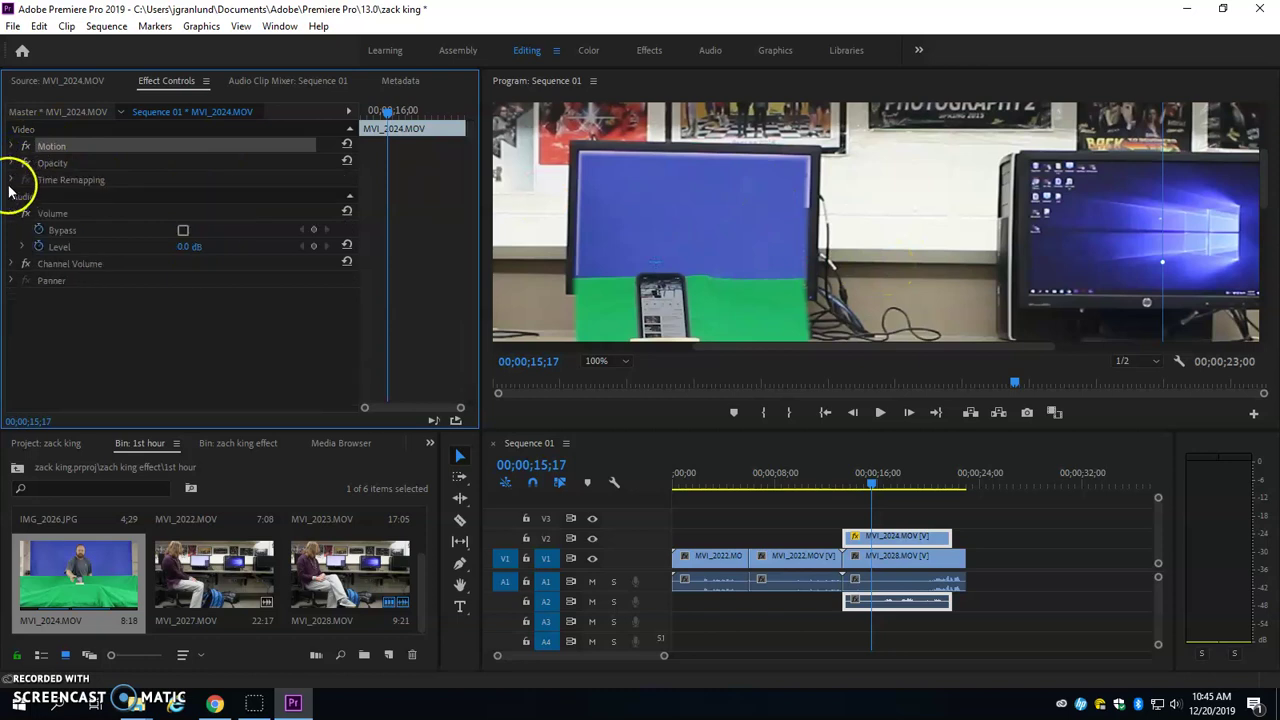
pyautogui.click(13, 216)
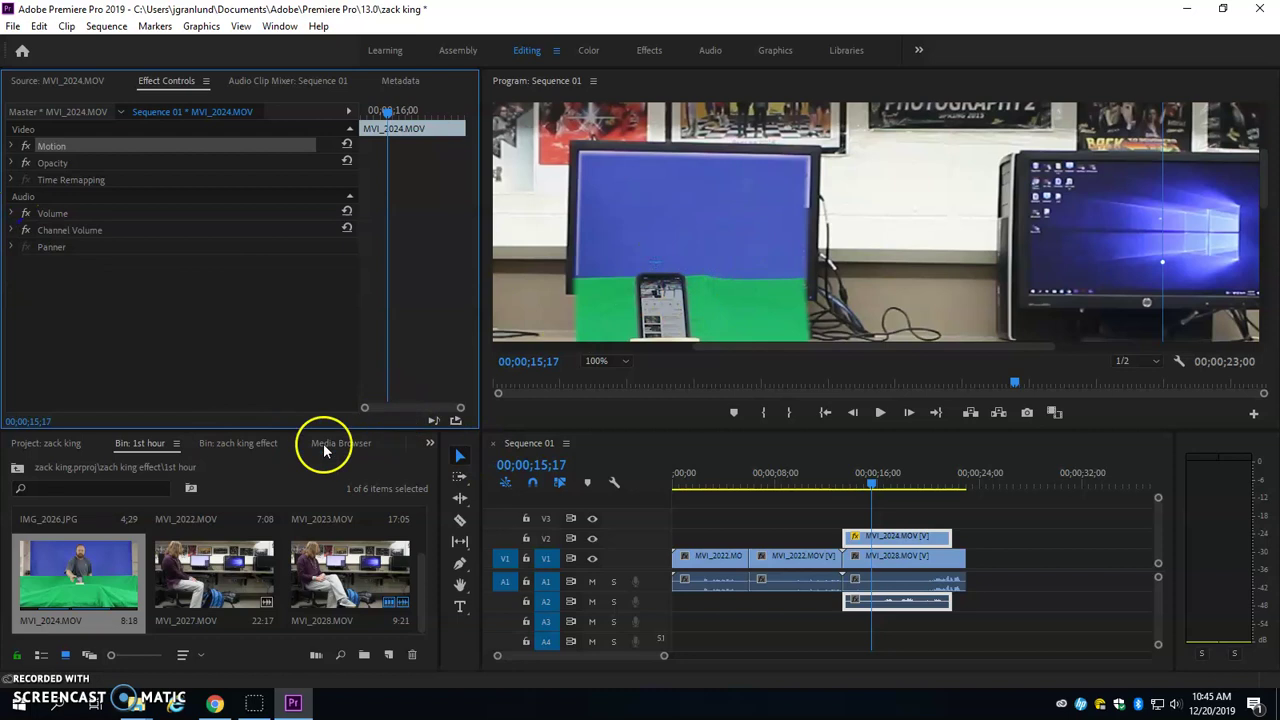
# - Open the effects library and search it for "key"
pyautogui.click(429, 444)
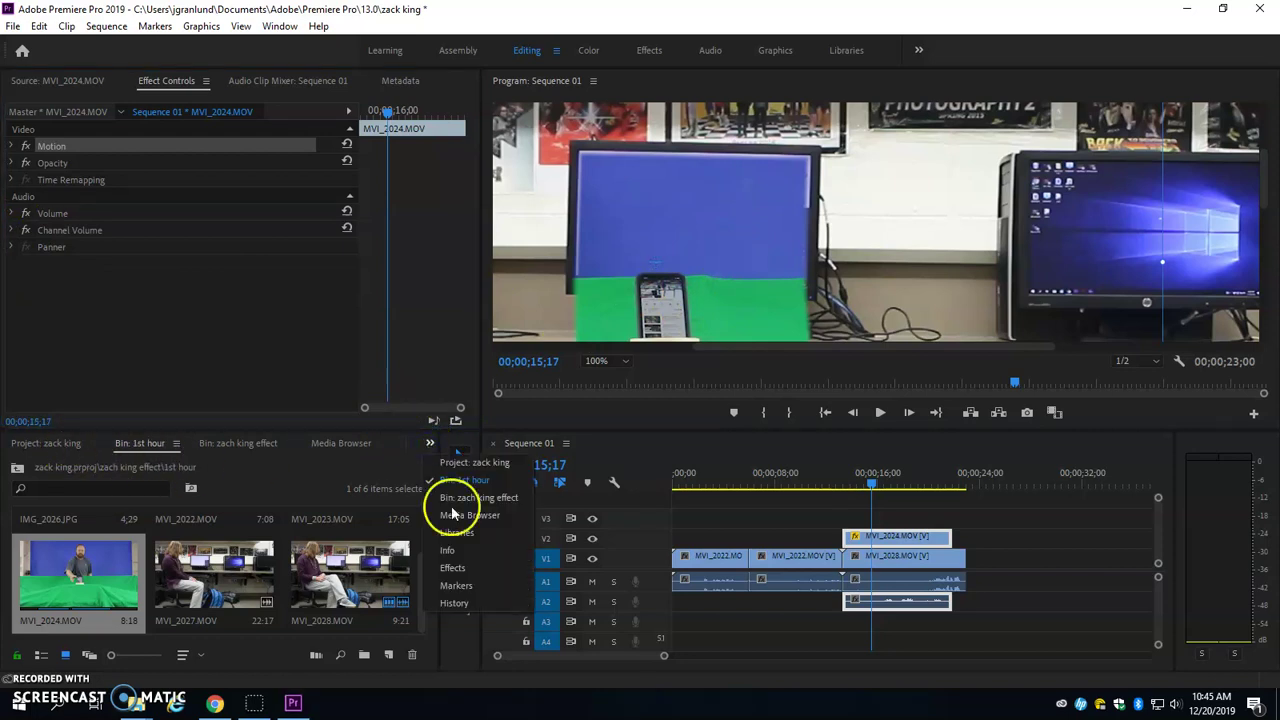
pyautogui.click(452, 567)
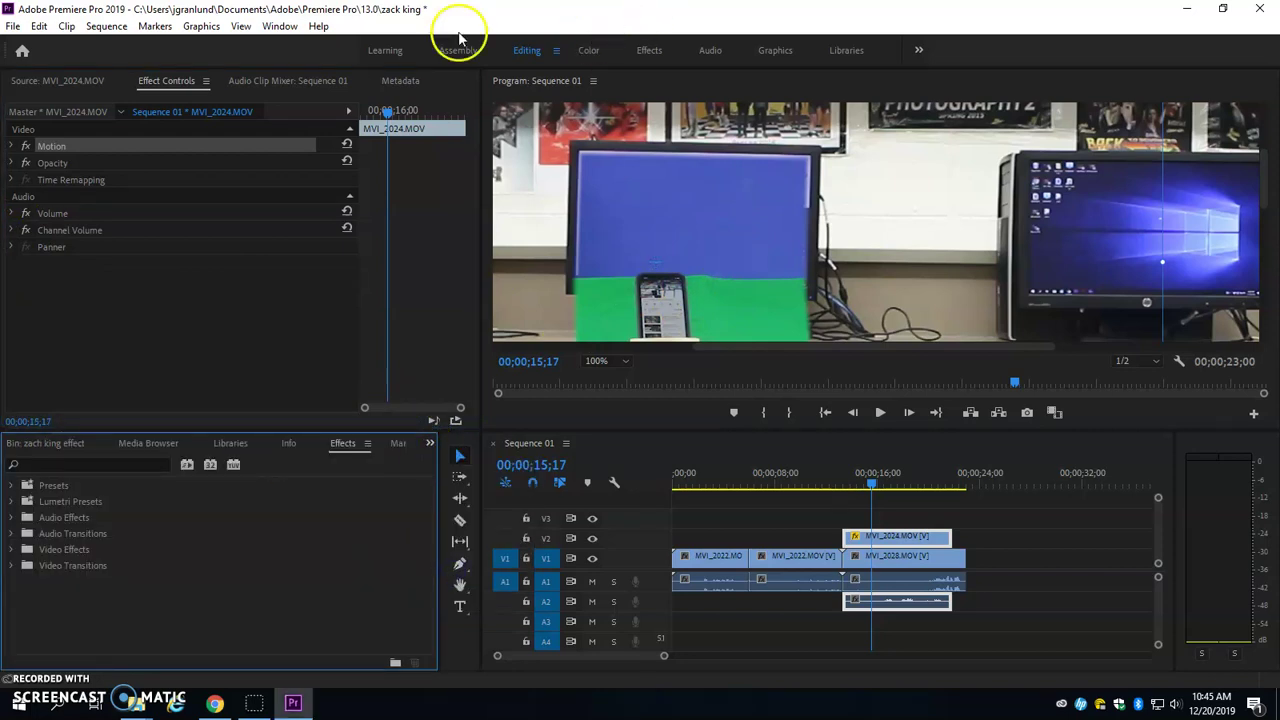
pyautogui.click(279, 26)
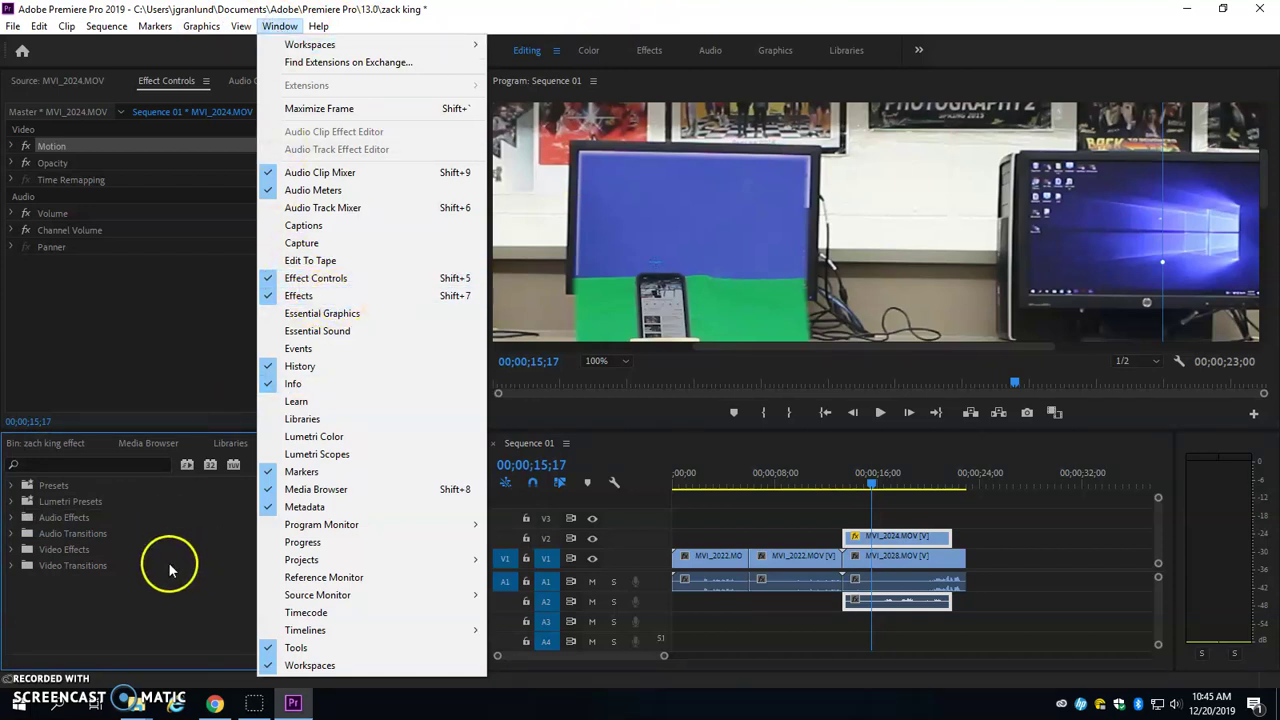
pyautogui.click(196, 602)
pyautogui.click(60, 463)
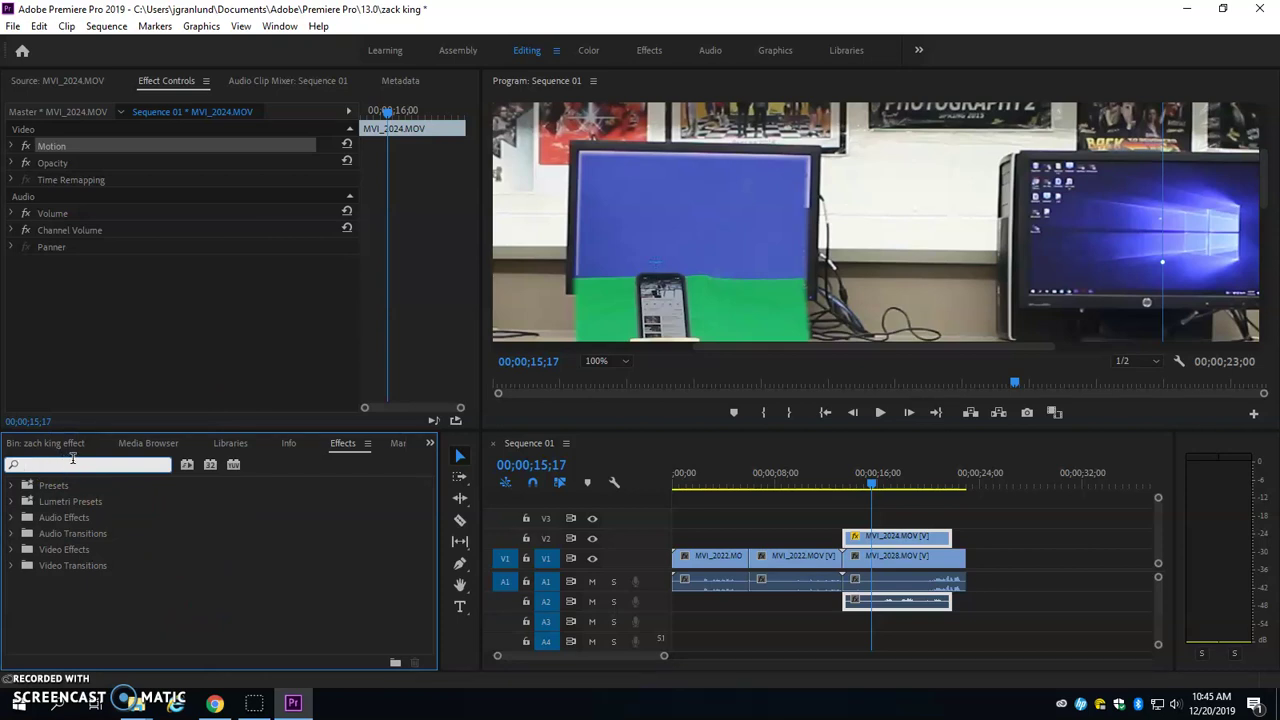
pyautogui.write('key')
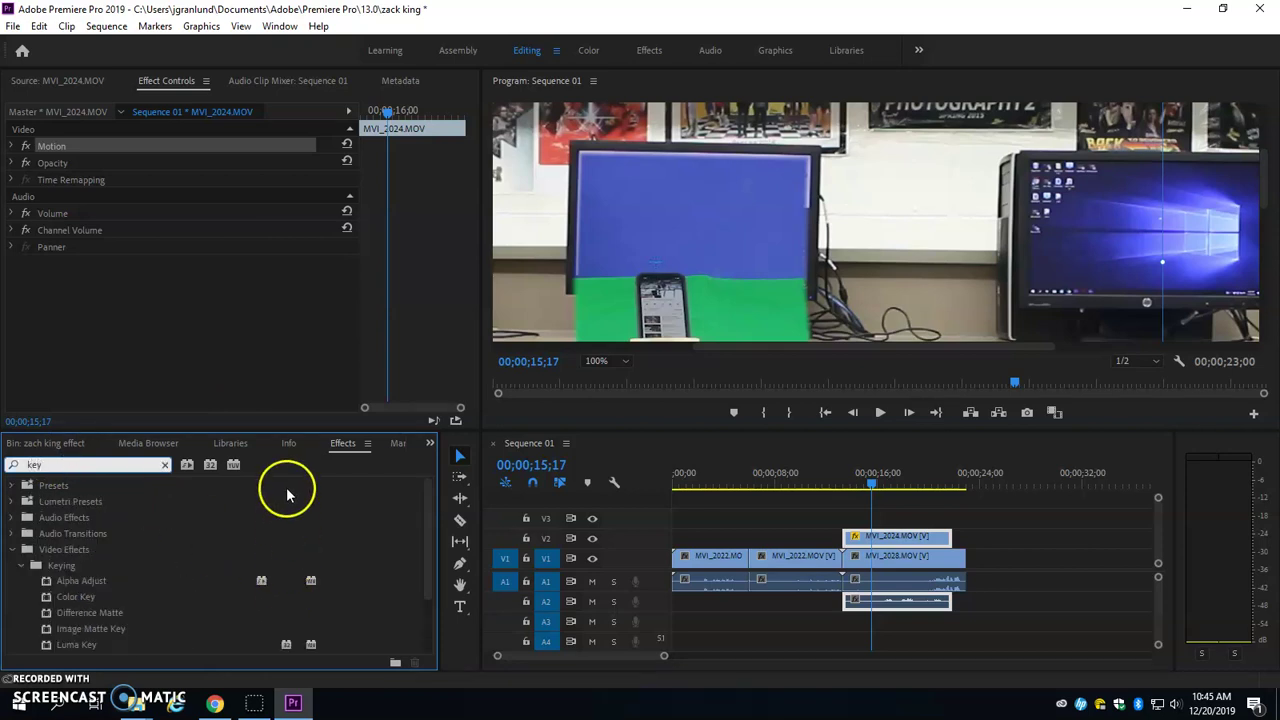
# - Apply the Ultra Key effect to the MVI_2024 clip and sample the blue backdrop in the monitor as its key color
pyautogui.moveTo(431, 492); pyautogui.dragTo(432, 570)
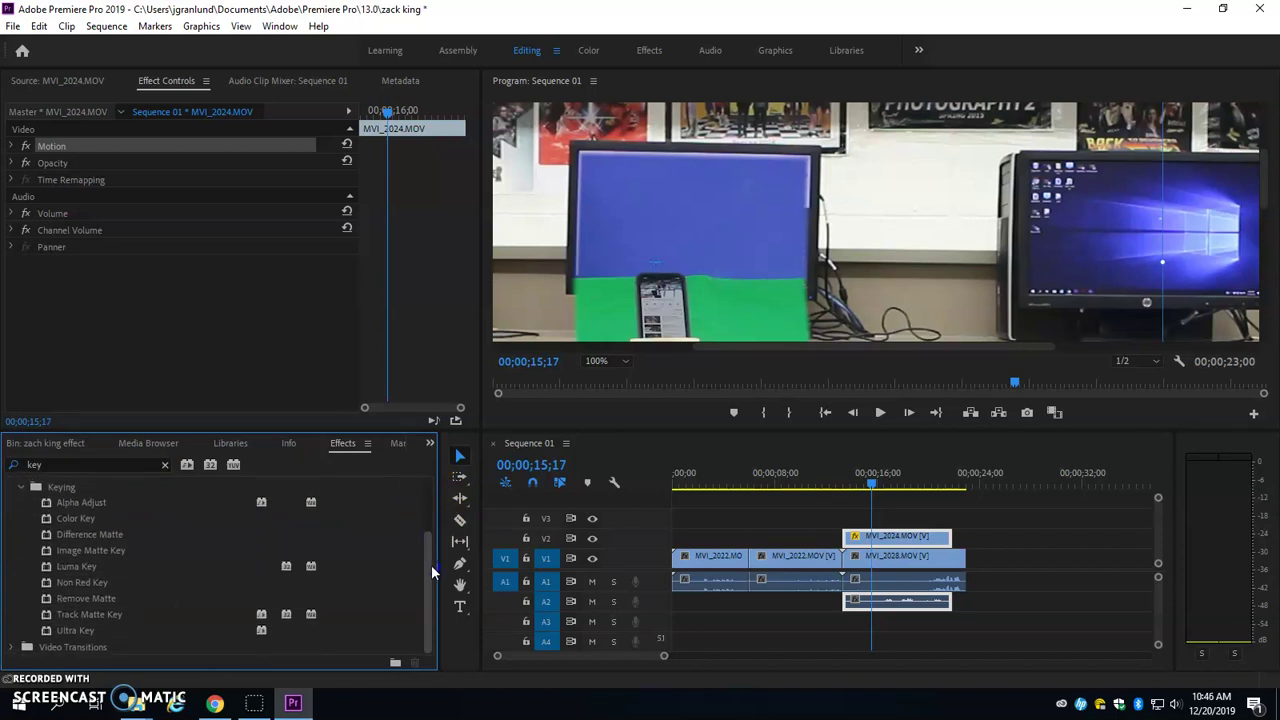
pyautogui.click(64, 632)
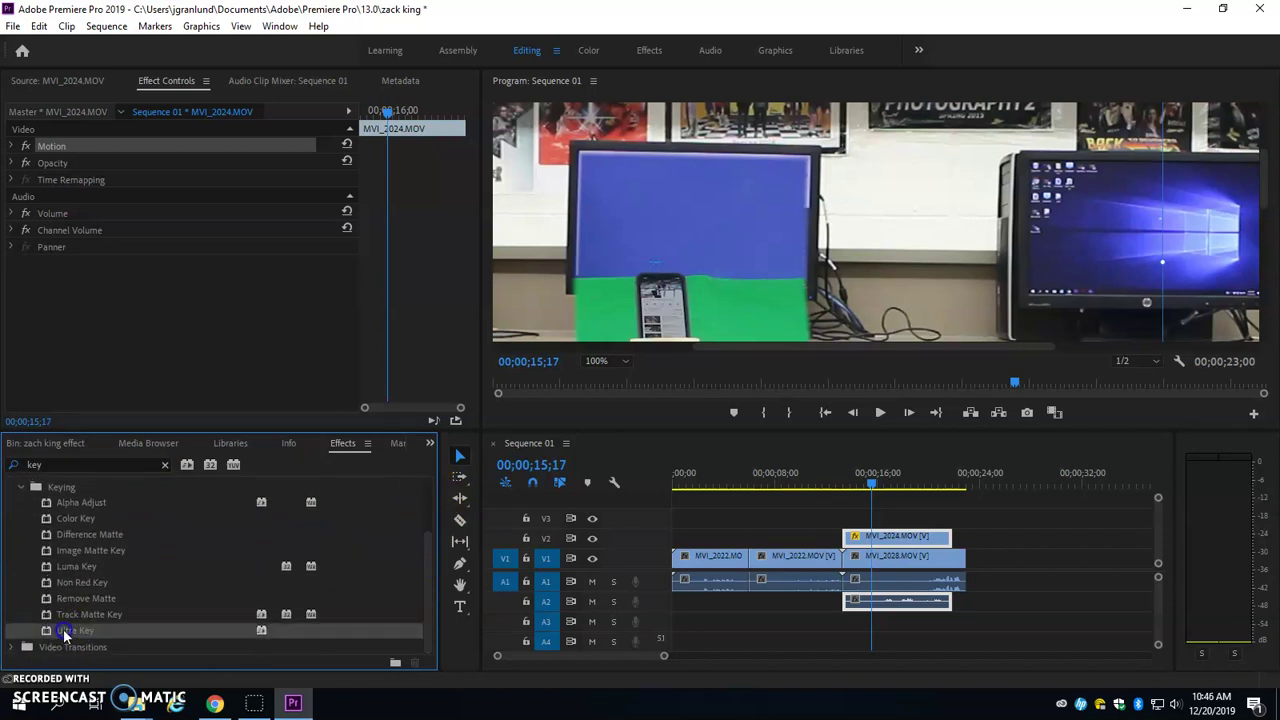
pyautogui.moveTo(49, 628); pyautogui.dragTo(893, 541)
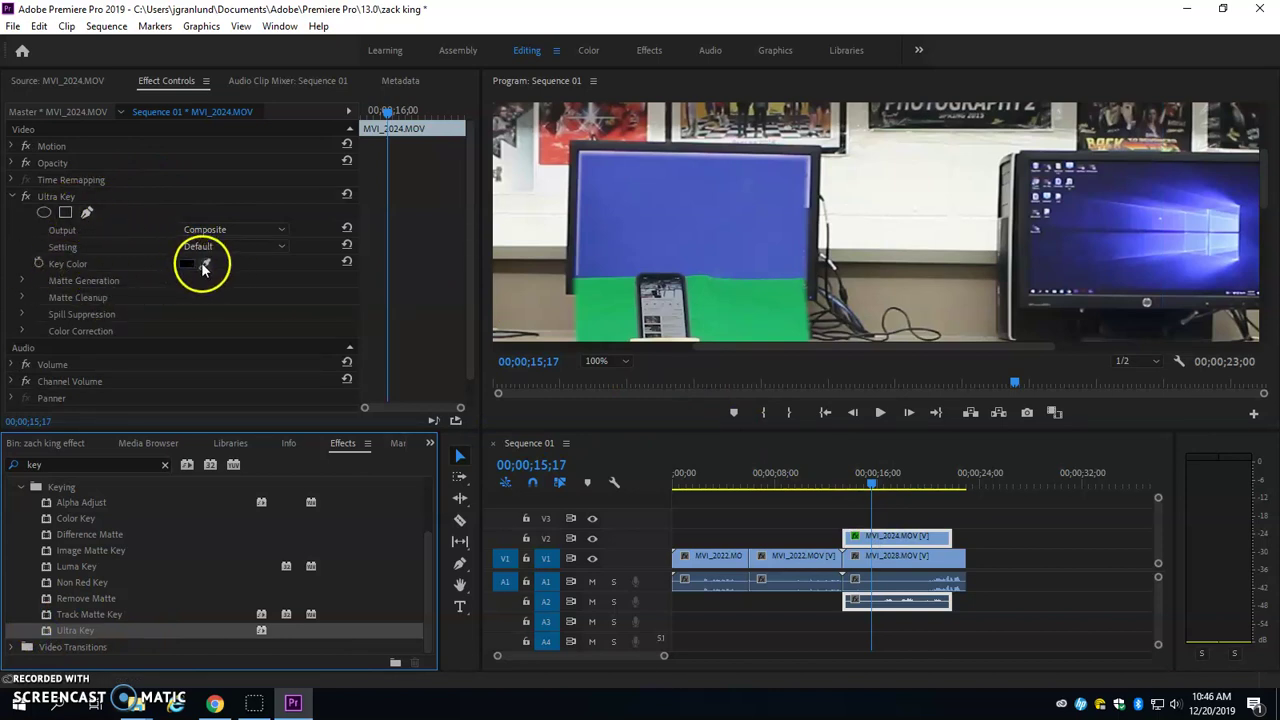
pyautogui.moveTo(205, 266); pyautogui.dragTo(713, 228)
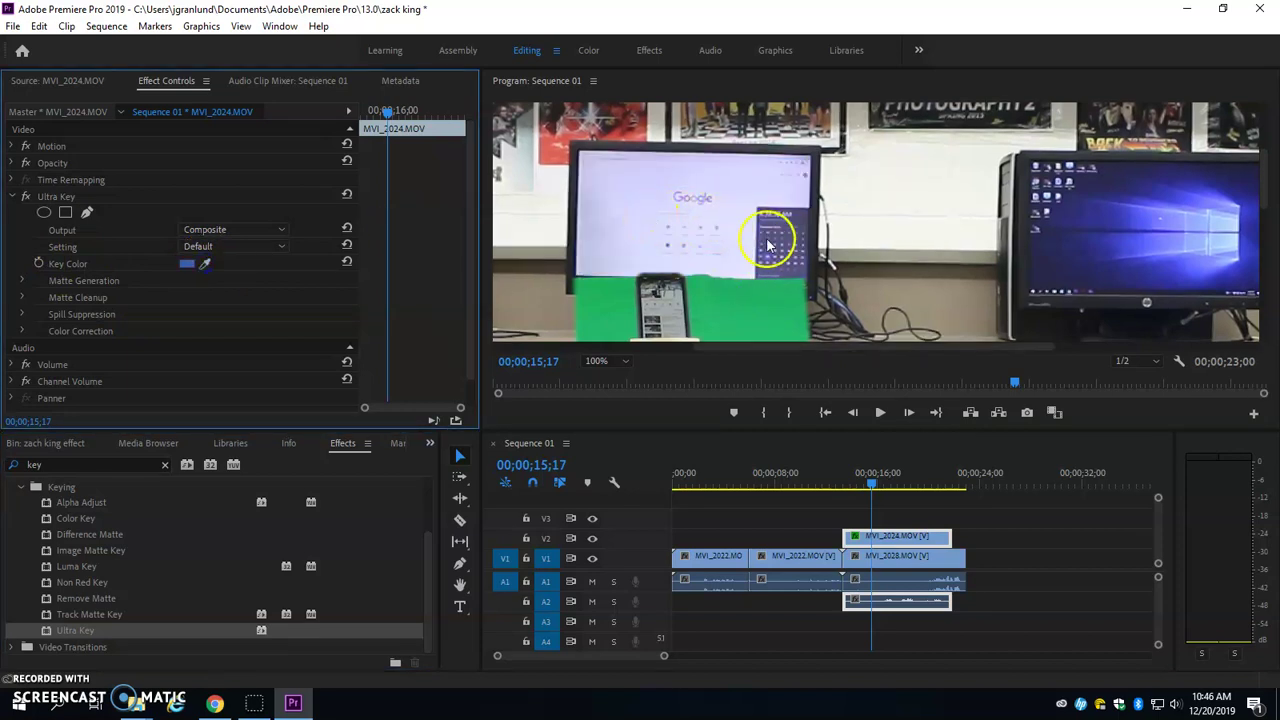
# - At 00;00;17;14, add a second Ultra Key to the MVI_2024 clip and sample the green cloth as its key color
pyautogui.moveTo(871, 486); pyautogui.dragTo(906, 491)
pyautogui.moveTo(905, 492); pyautogui.dragTo(897, 492)
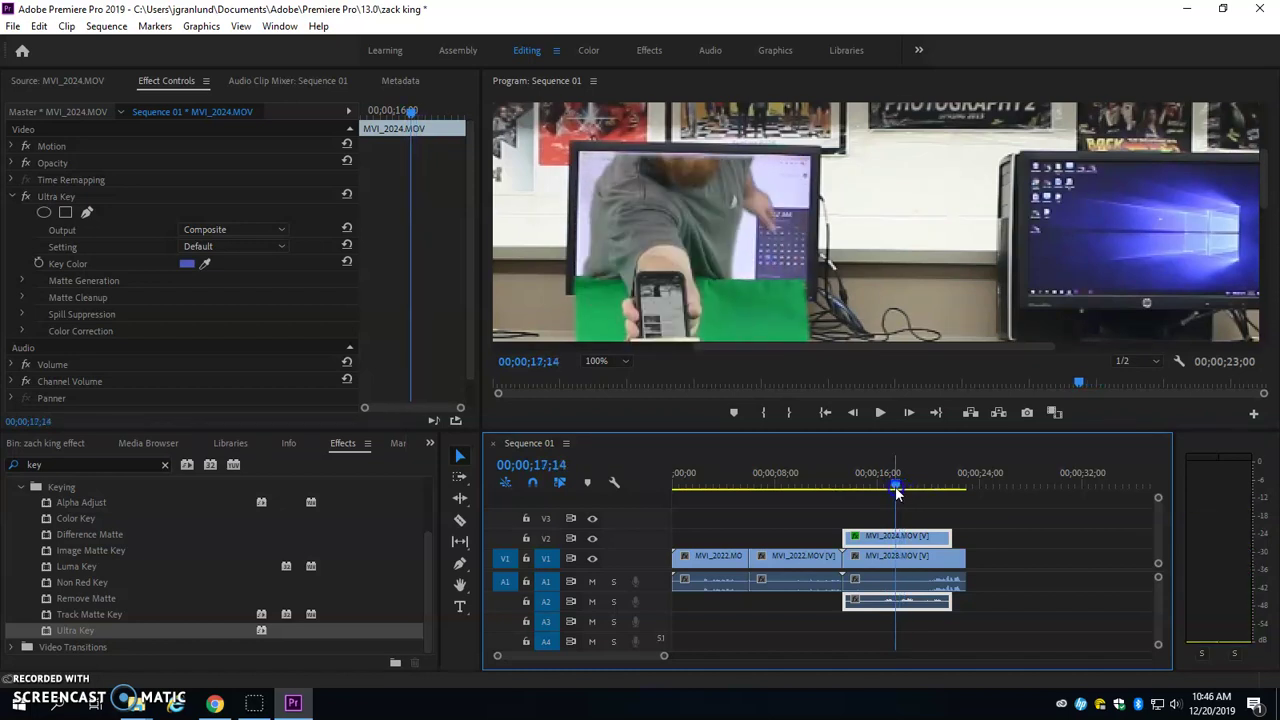
pyautogui.click(13, 197)
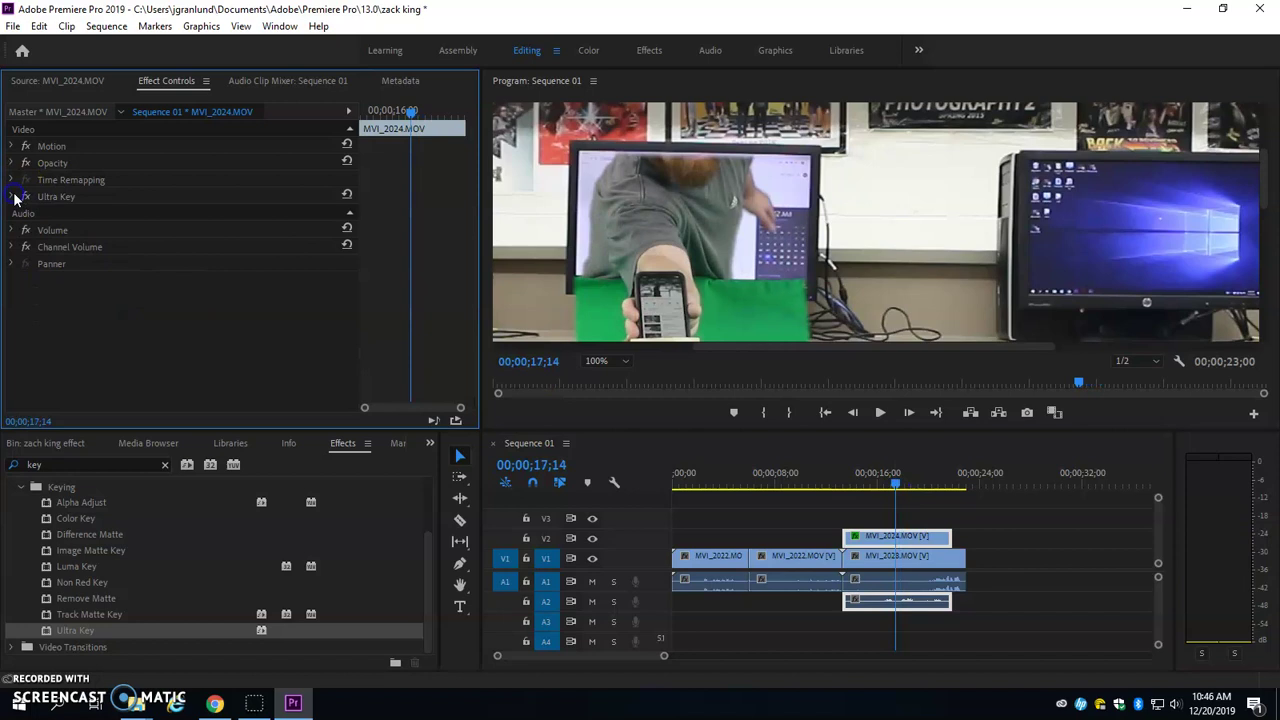
pyautogui.moveTo(45, 638); pyautogui.dragTo(866, 540)
pyautogui.click(204, 280)
pyautogui.click(766, 290)
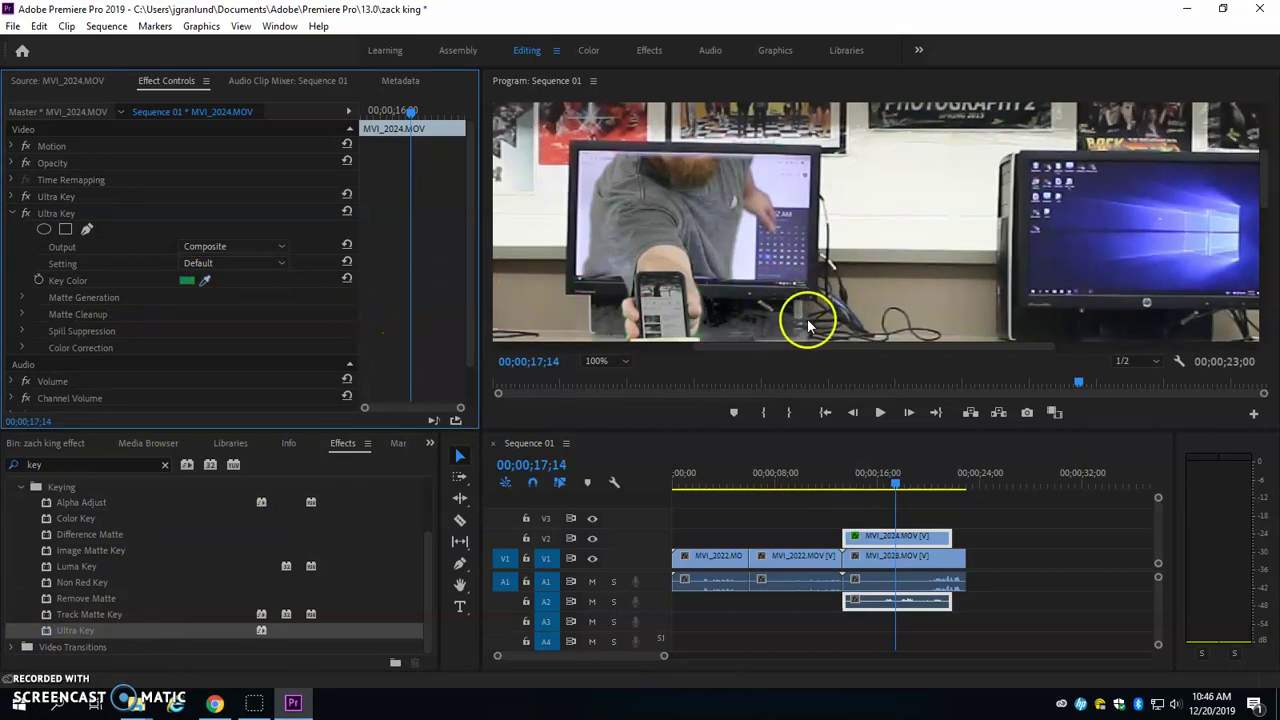
# - Review the first Ultra Key's settings and try the Color Channel output on the second Ultra Key
pyautogui.click(276, 248)
pyautogui.click(365, 253)
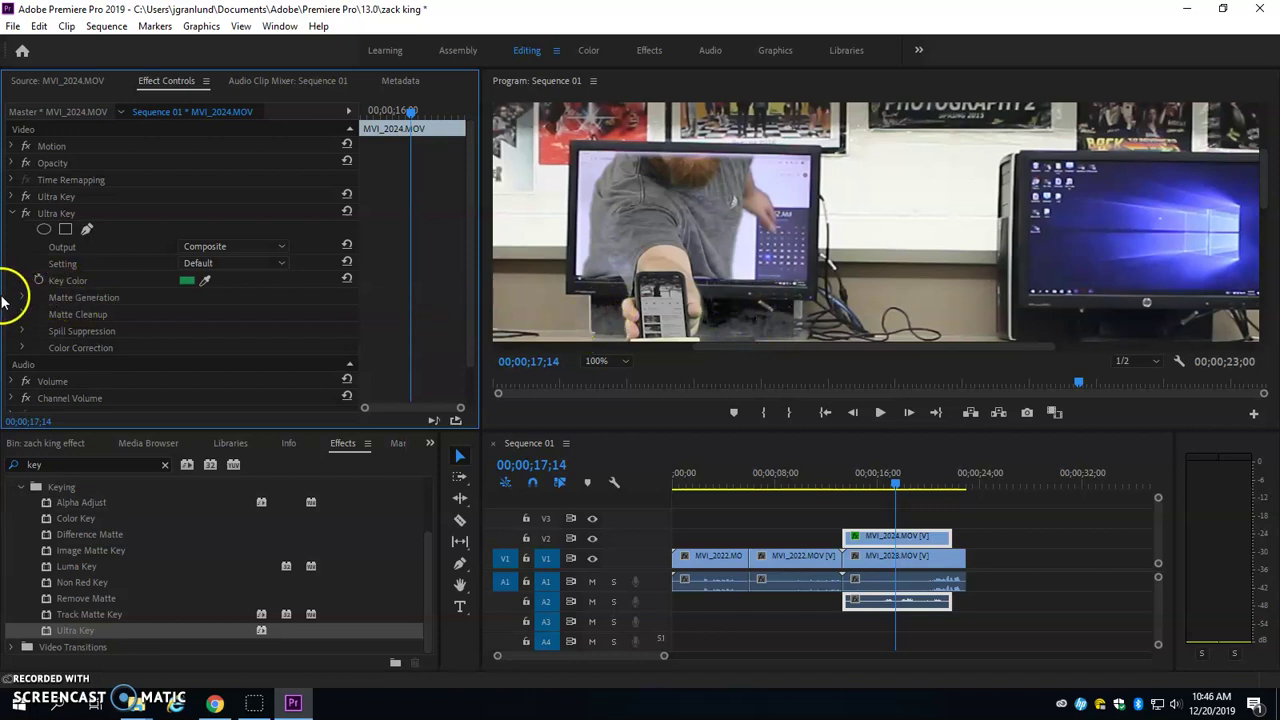
pyautogui.click(14, 199)
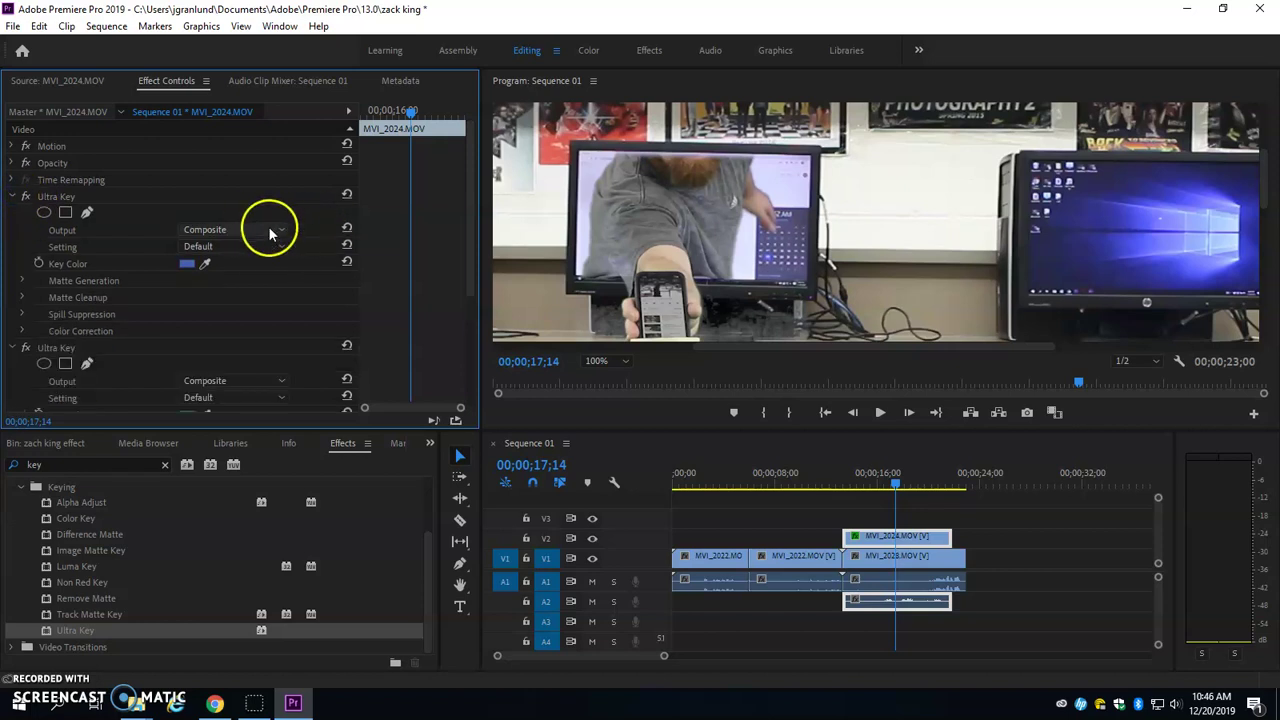
pyautogui.click(14, 197)
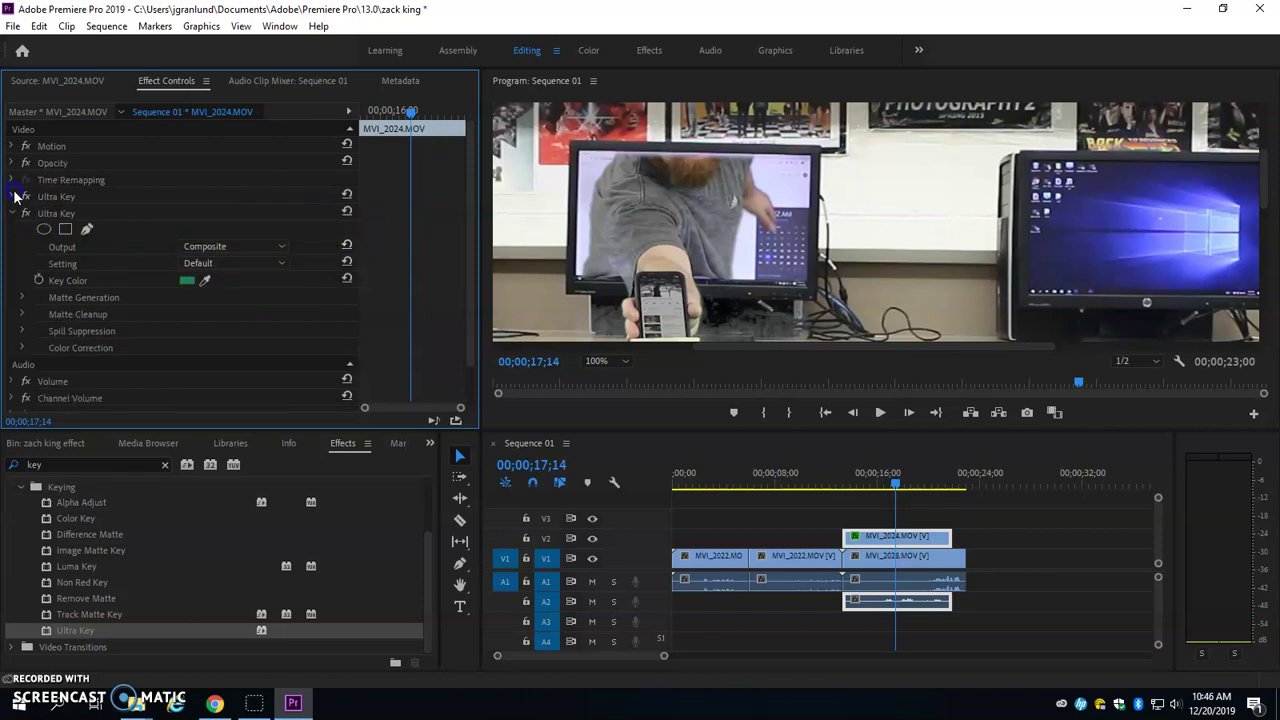
pyautogui.click(259, 249)
pyautogui.moveTo(264, 250); pyautogui.dragTo(253, 299)
pyautogui.press('space')
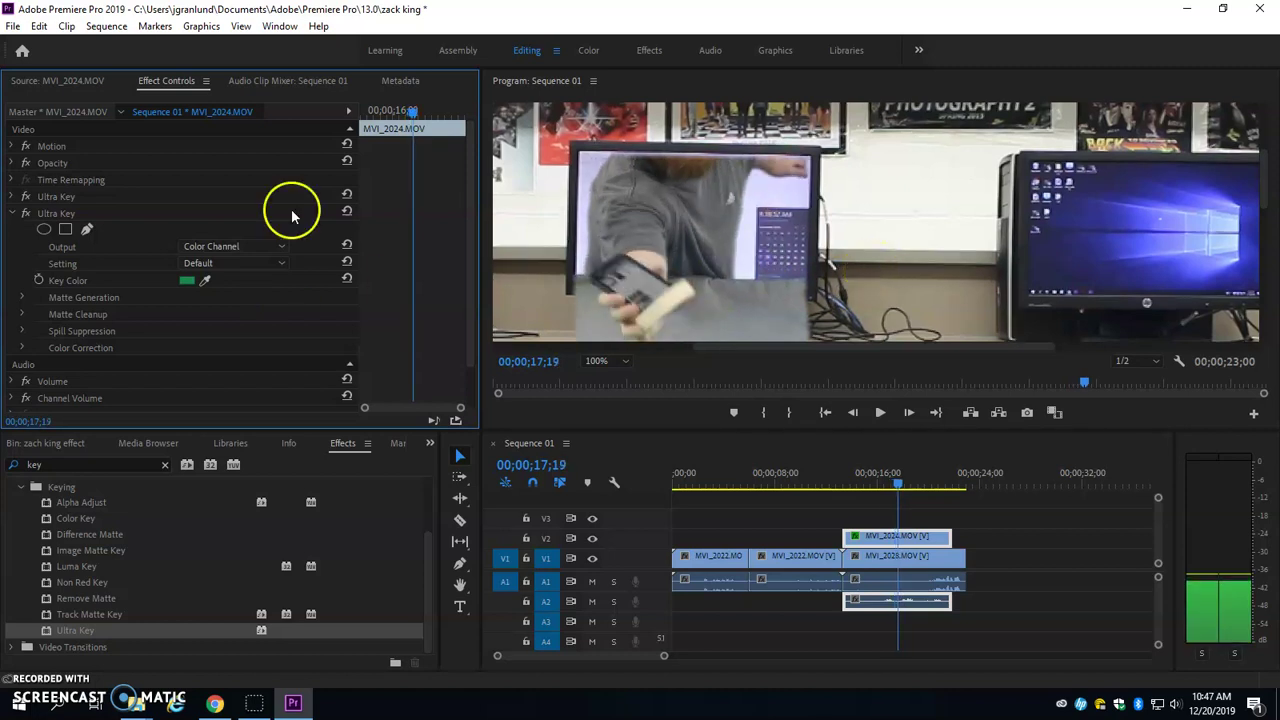
pyautogui.click(266, 264)
pyautogui.click(215, 280)
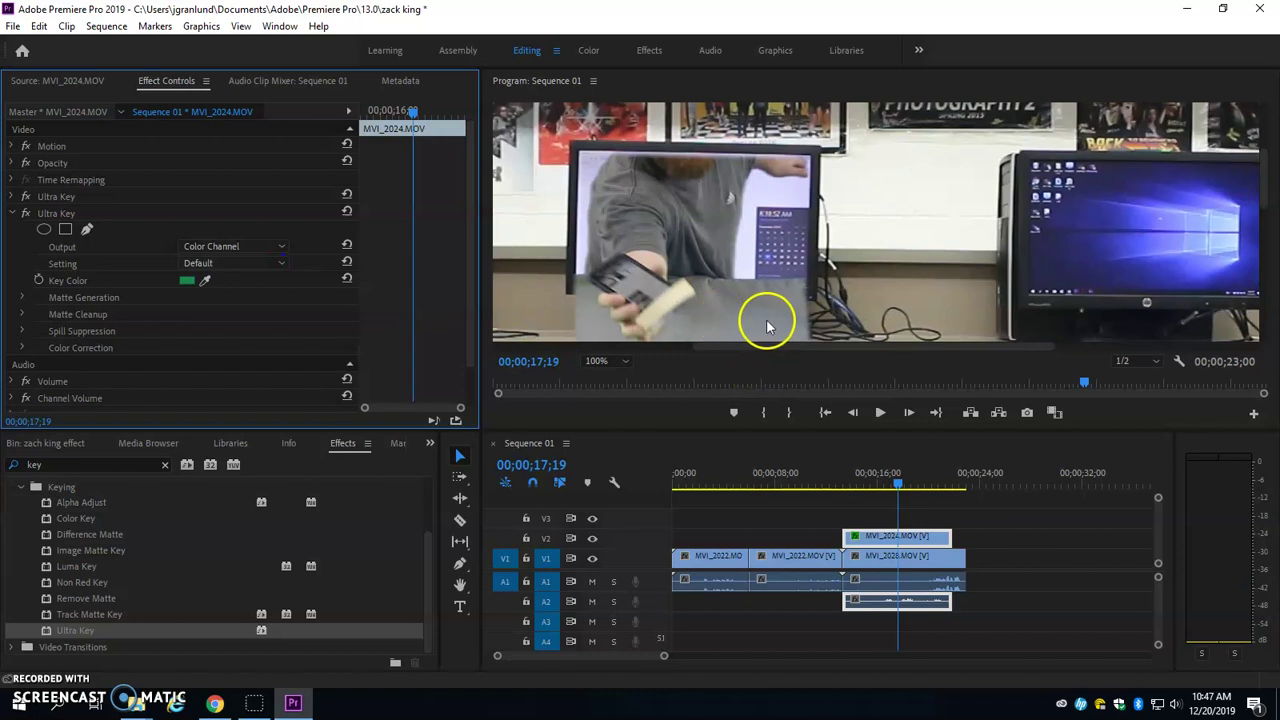
# - Set the second Ultra Key's output to Alpha Channel to show its matte
pyautogui.click(276, 265)
pyautogui.click(278, 247)
pyautogui.click(268, 276)
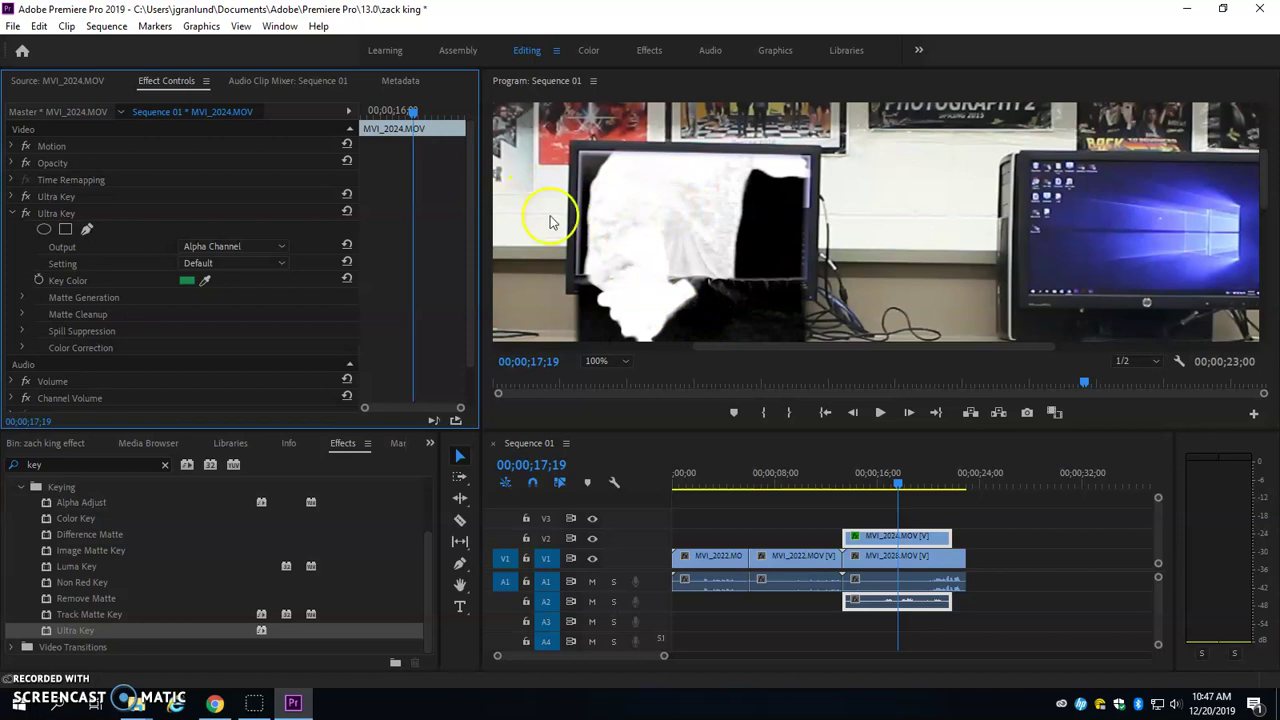
# - In the second Ultra Key's Matte Generation, set Highlight to 3, Shadow to 16, Tolerance to 55 and Pedestal to 52
pyautogui.click(21, 298)
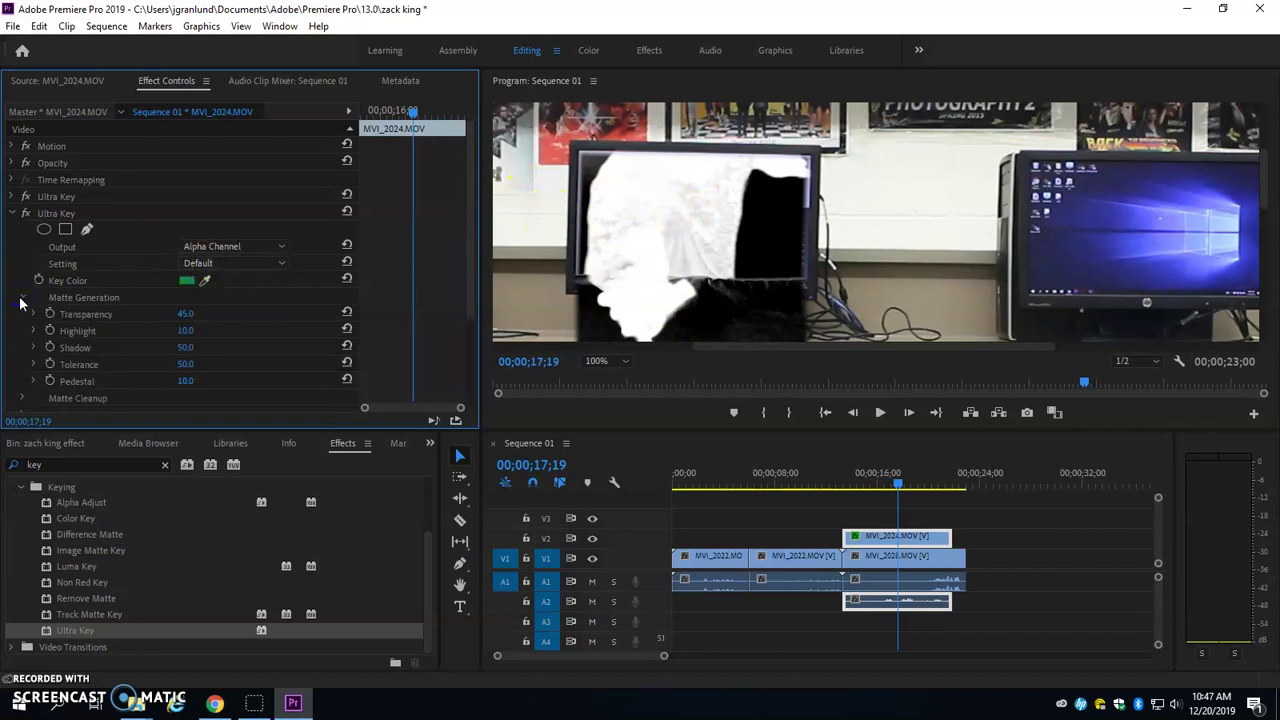
pyautogui.click(185, 331)
pyautogui.write('0')
pyautogui.press('Return')
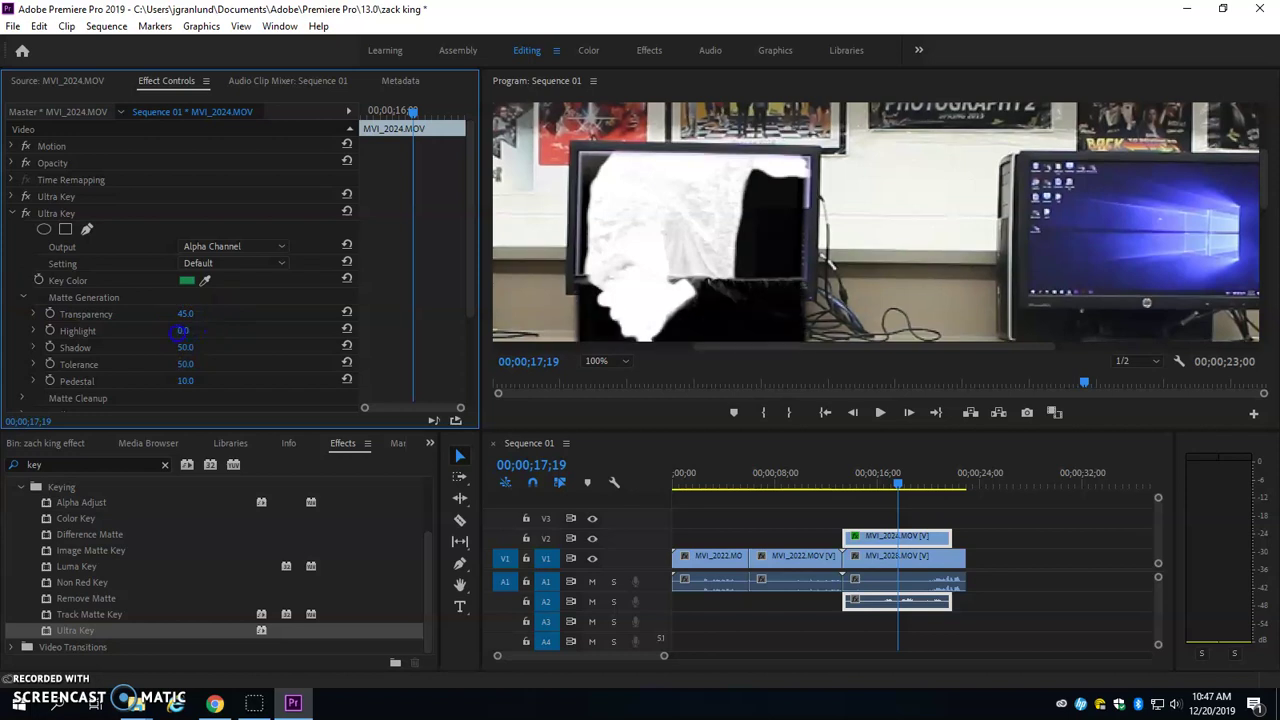
pyautogui.moveTo(183, 331); pyautogui.dragTo(229, 362)
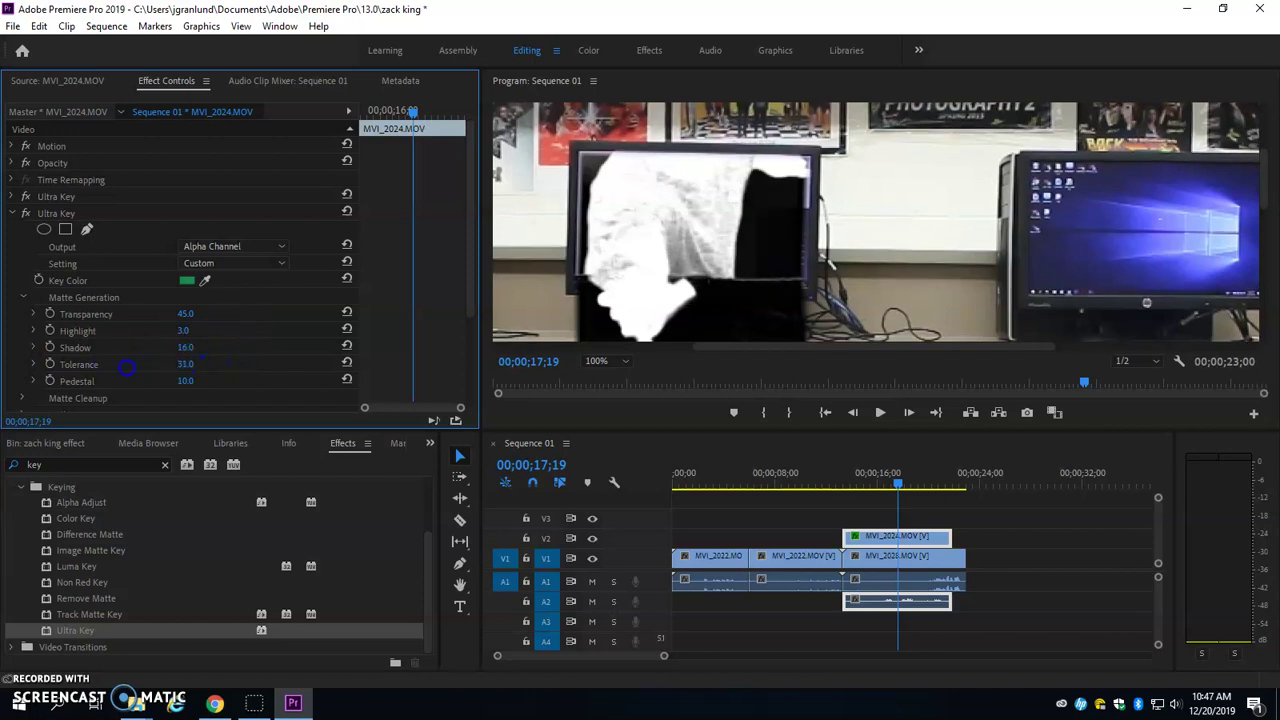
pyautogui.moveTo(184, 379); pyautogui.dragTo(215, 388)
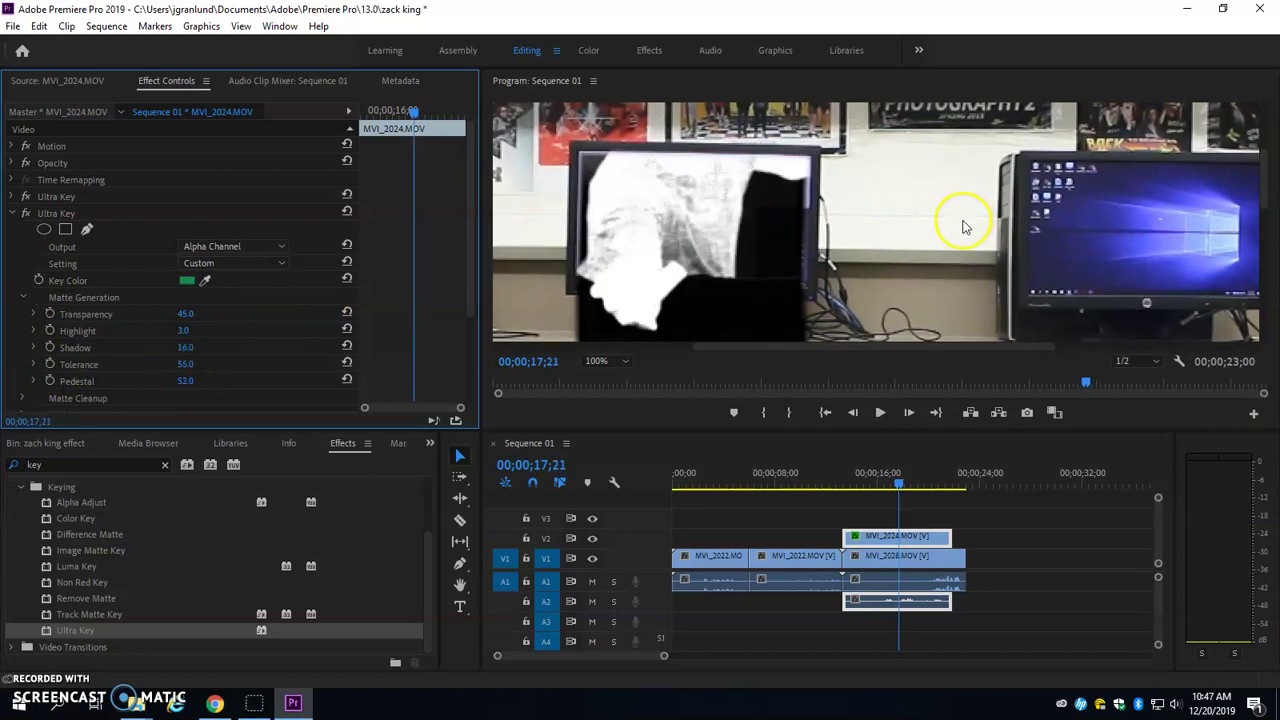
# - Switch the second Ultra Key's output to Composite and check the keyed result around 00;00;17;19
pyautogui.click(248, 247)
pyautogui.click(217, 261)
pyautogui.click(791, 254)
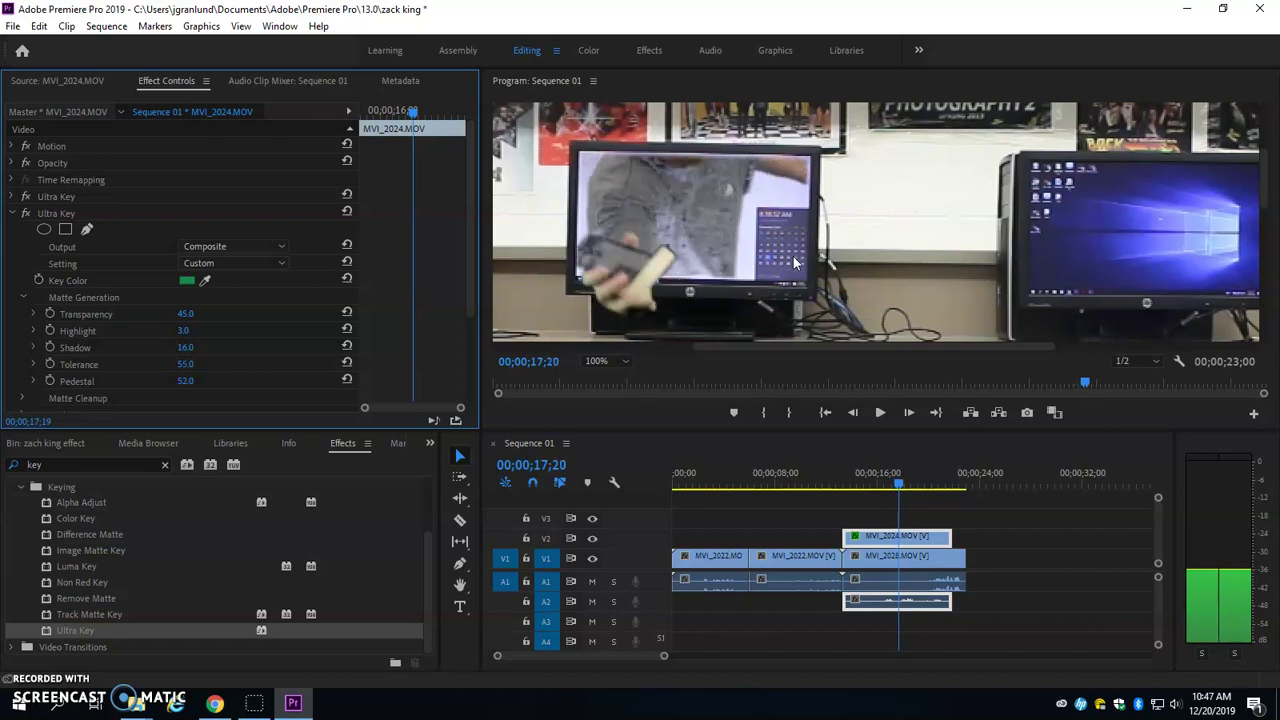
pyautogui.click(696, 244)
pyautogui.click(208, 349)
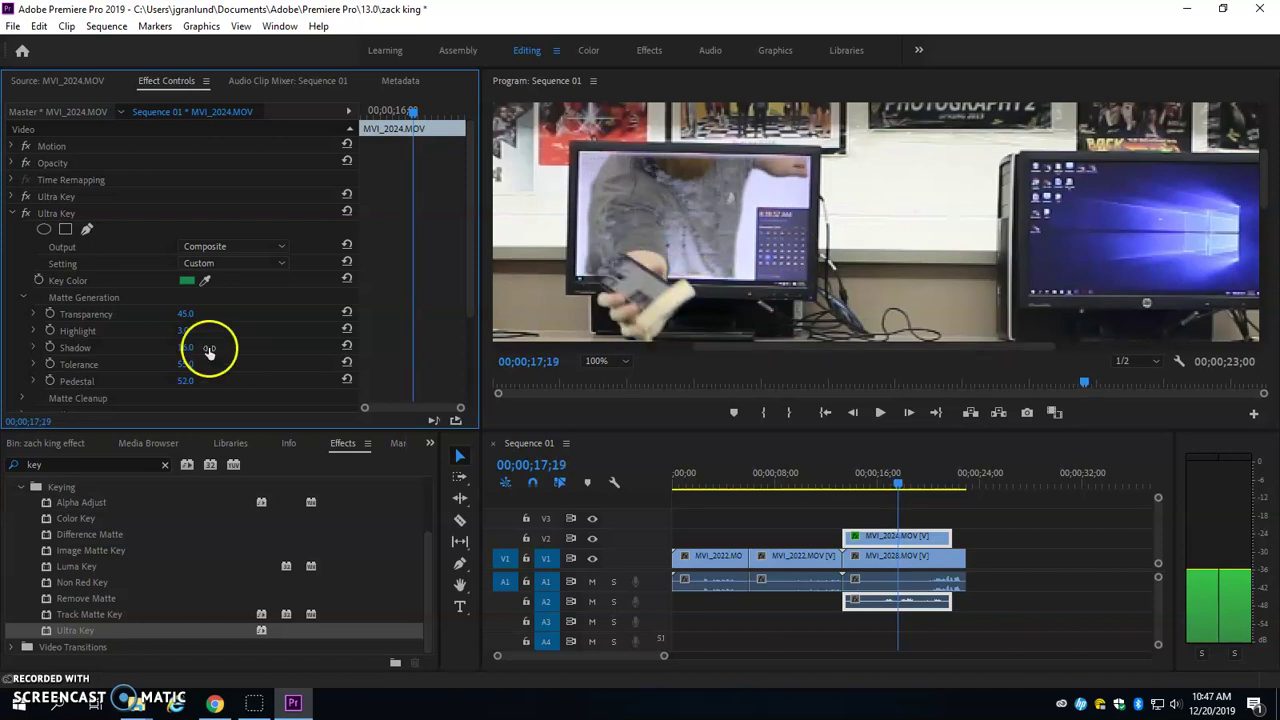
# - In the second Ultra Key's Matte Cleanup, set Choke to 3, Contrast to 97 and Mid Point to 1
pyautogui.click(22, 299)
pyautogui.click(22, 316)
pyautogui.click(185, 333)
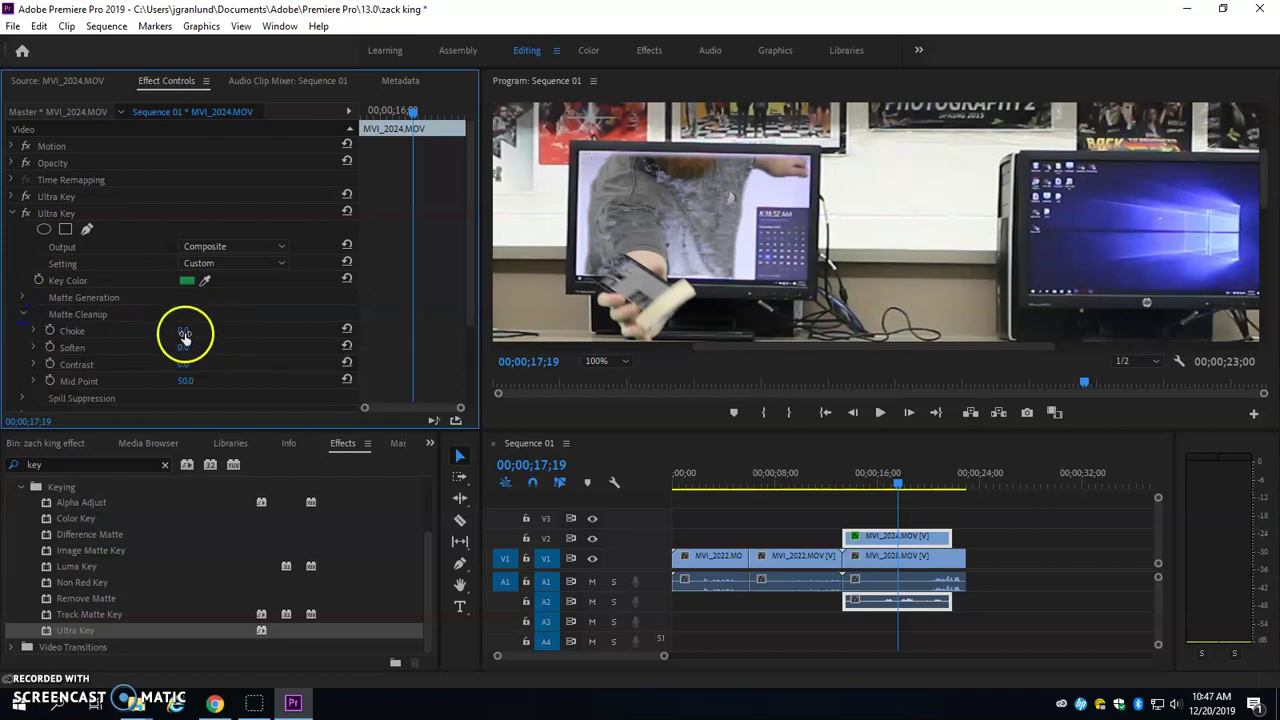
pyautogui.moveTo(183, 330)
pyautogui.mouseDown()
pyautogui.moveTo(234, 337)
pyautogui.moveTo(186, 350)
pyautogui.mouseUp()
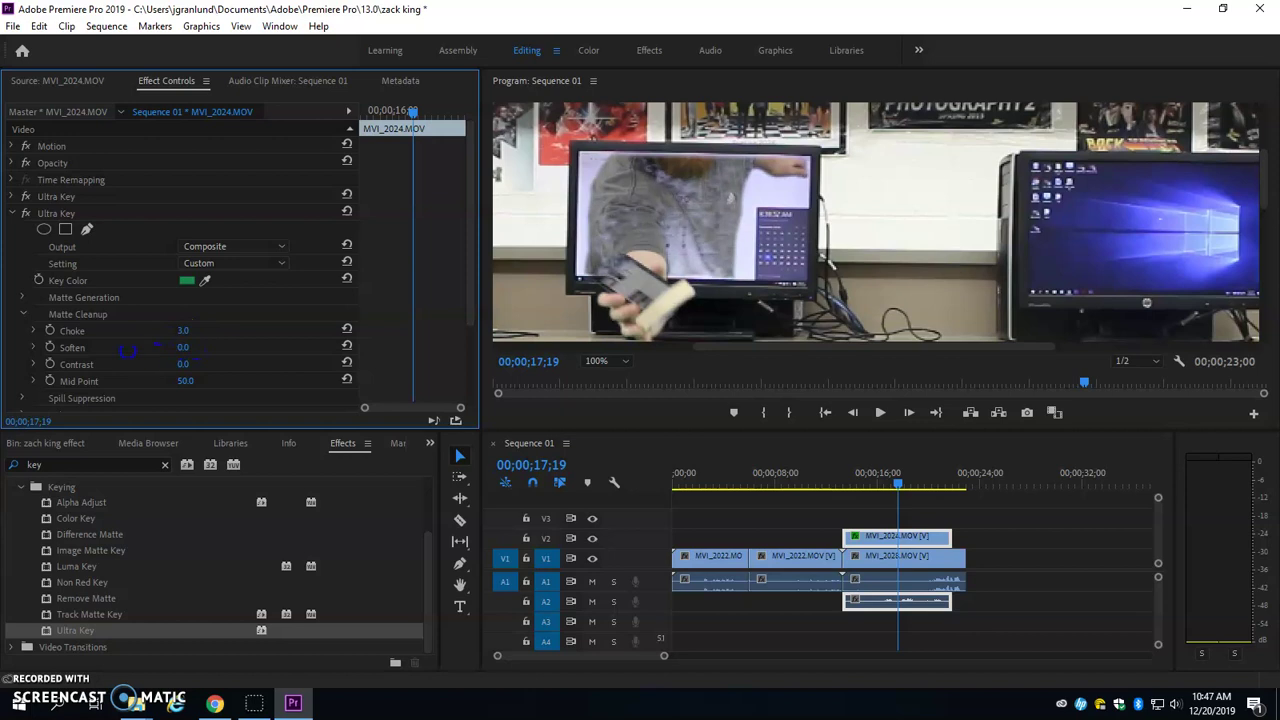
pyautogui.moveTo(183, 368); pyautogui.dragTo(100, 381)
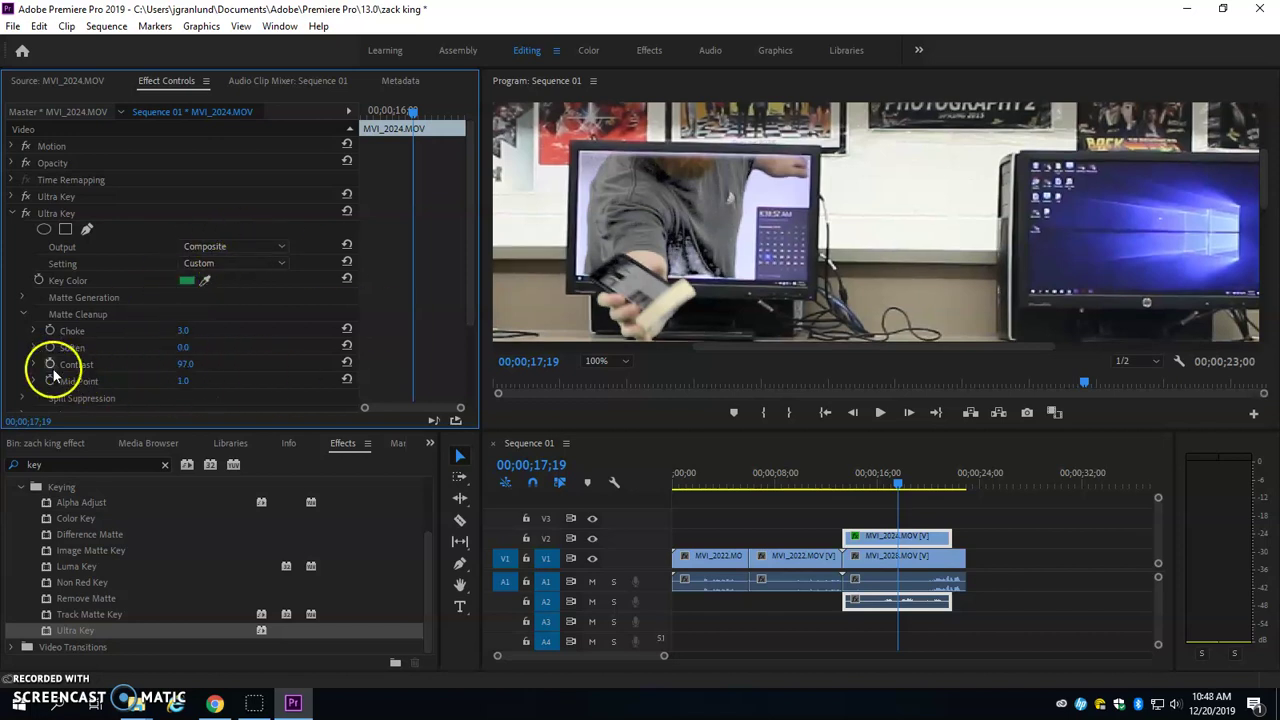
# - Set the Color Correction saturation of the second Ultra Key to 129
pyautogui.scroll(-3, 50, 357)
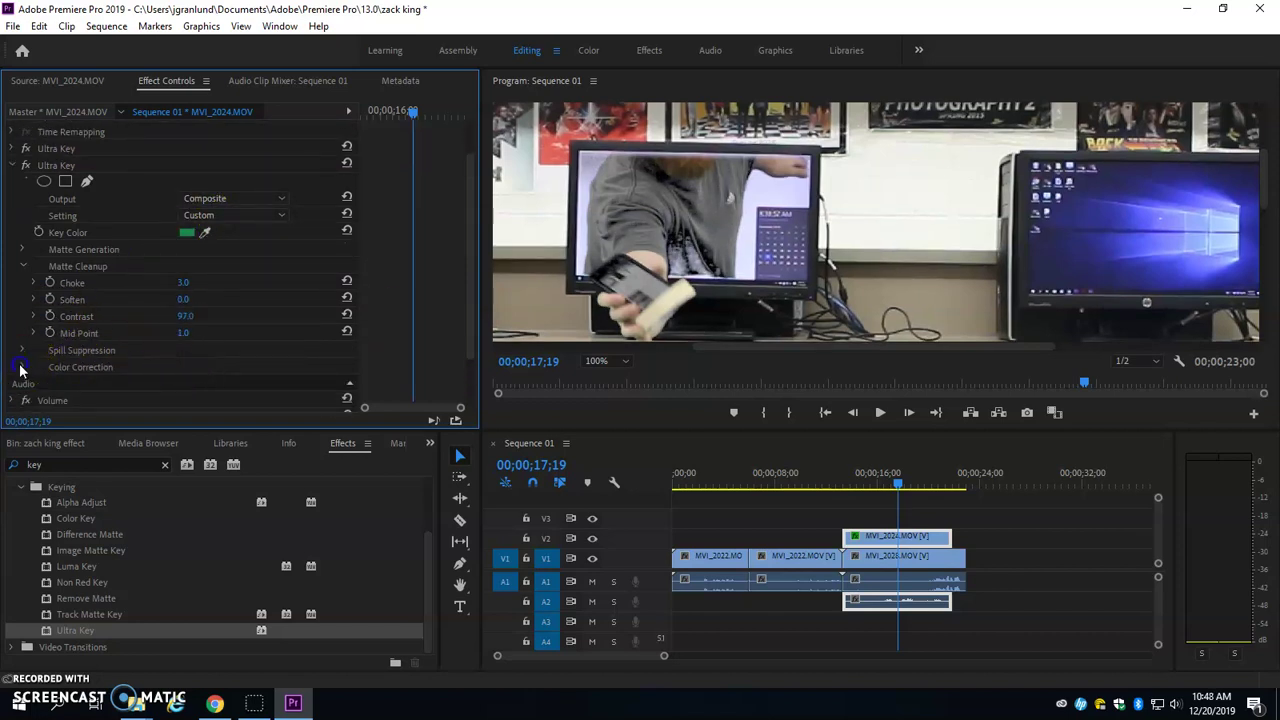
pyautogui.moveTo(185, 383); pyautogui.dragTo(251, 334)
pyautogui.scroll(-3, 251, 334)
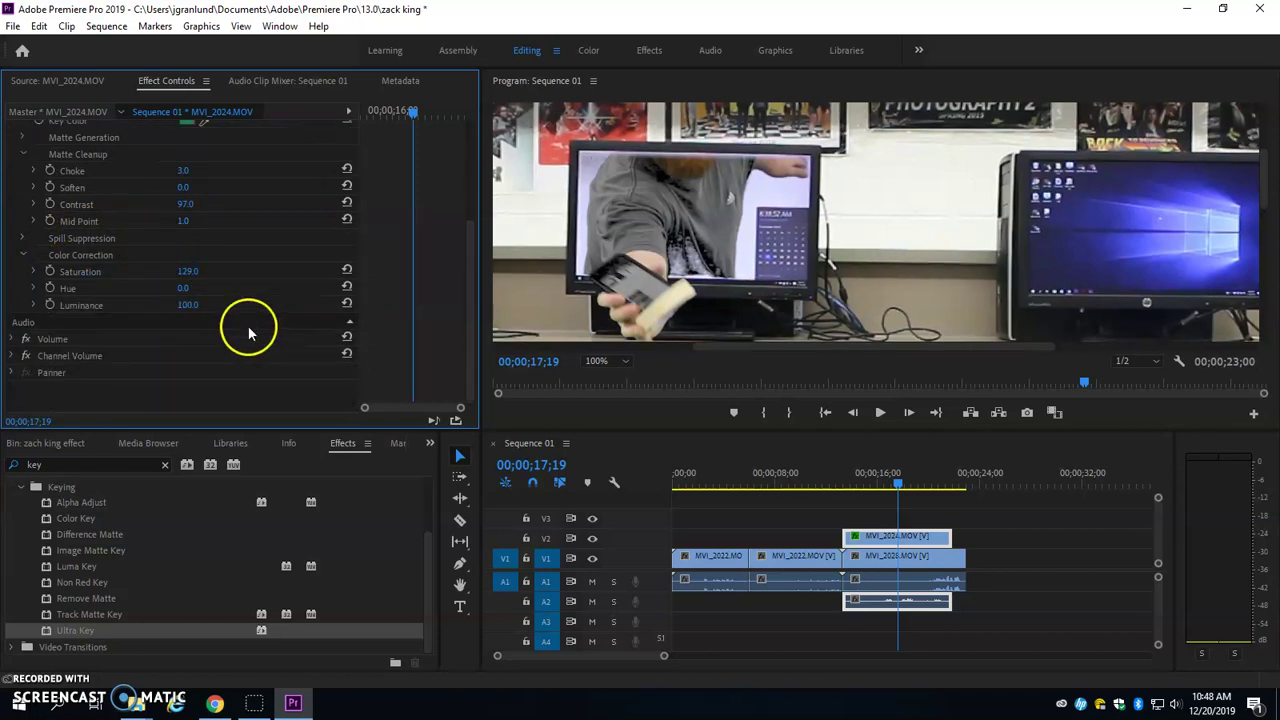
# - Show the second Ultra Key's Alpha Channel output and step back to 00;00;17;13 to inspect the matte for holes
pyautogui.scroll(5, 266, 336)
pyautogui.click(257, 247)
pyautogui.click(252, 281)
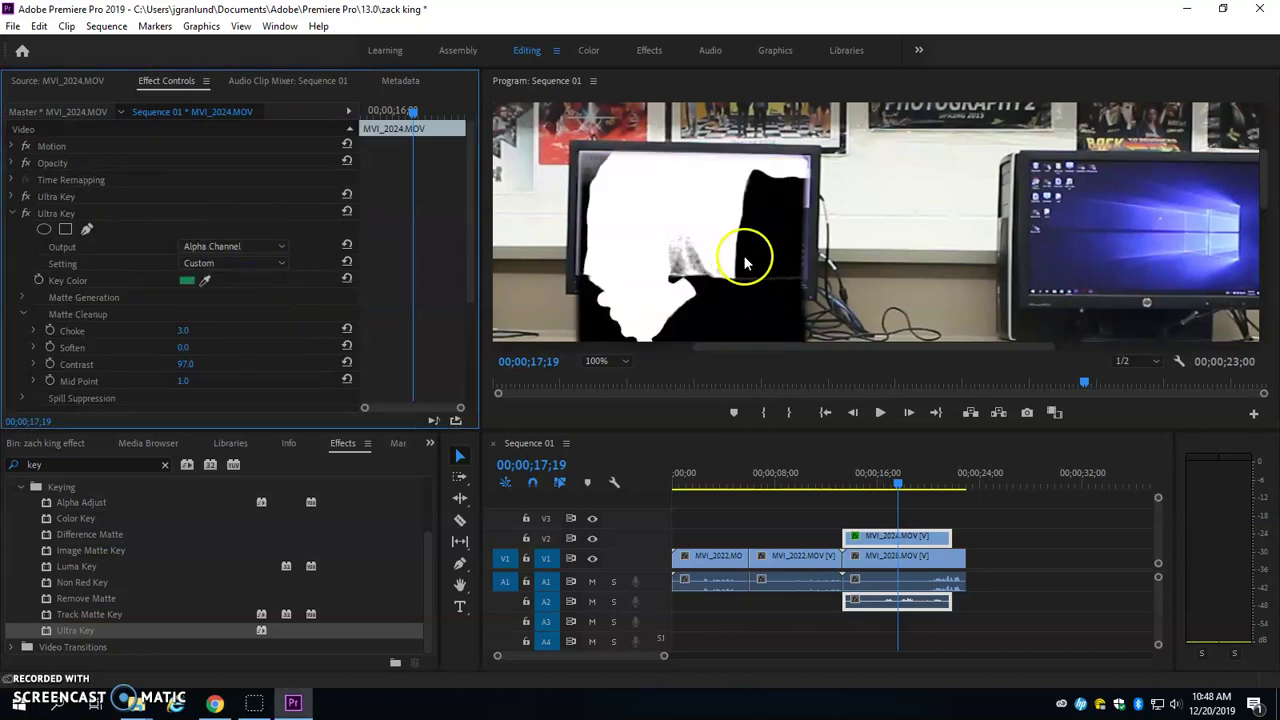
pyautogui.press('Left')
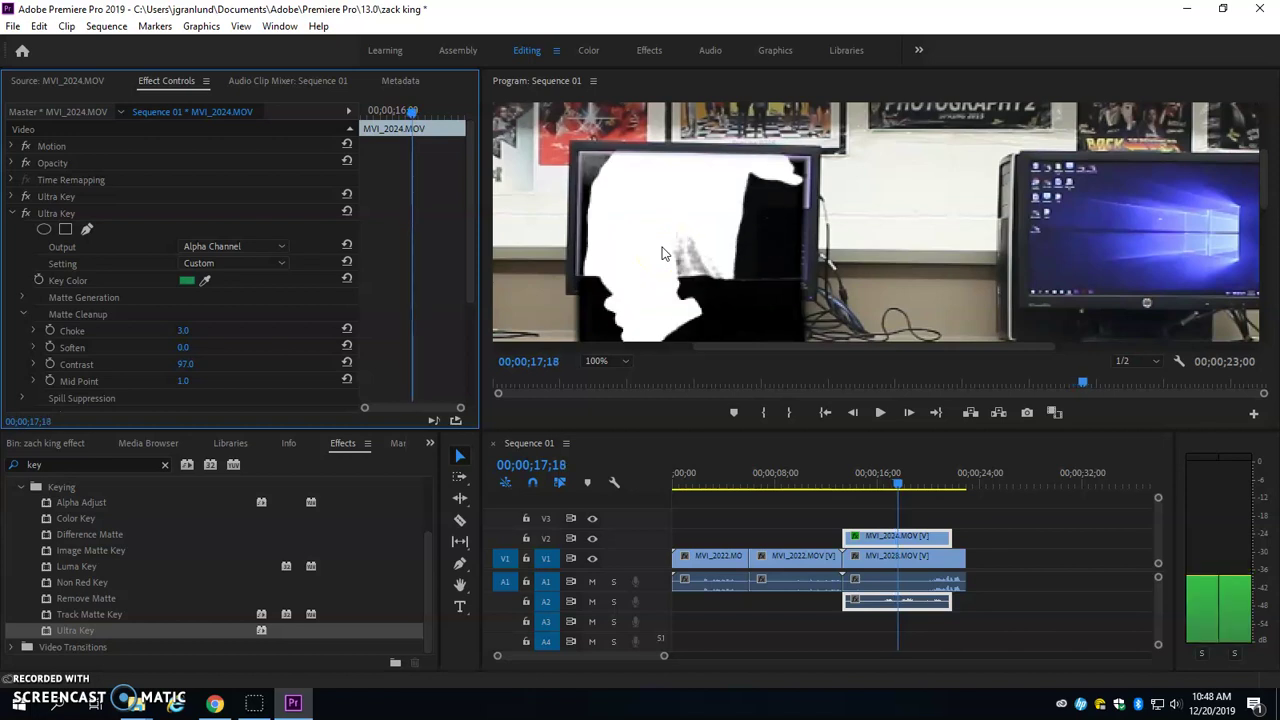
pyautogui.click(677, 218)
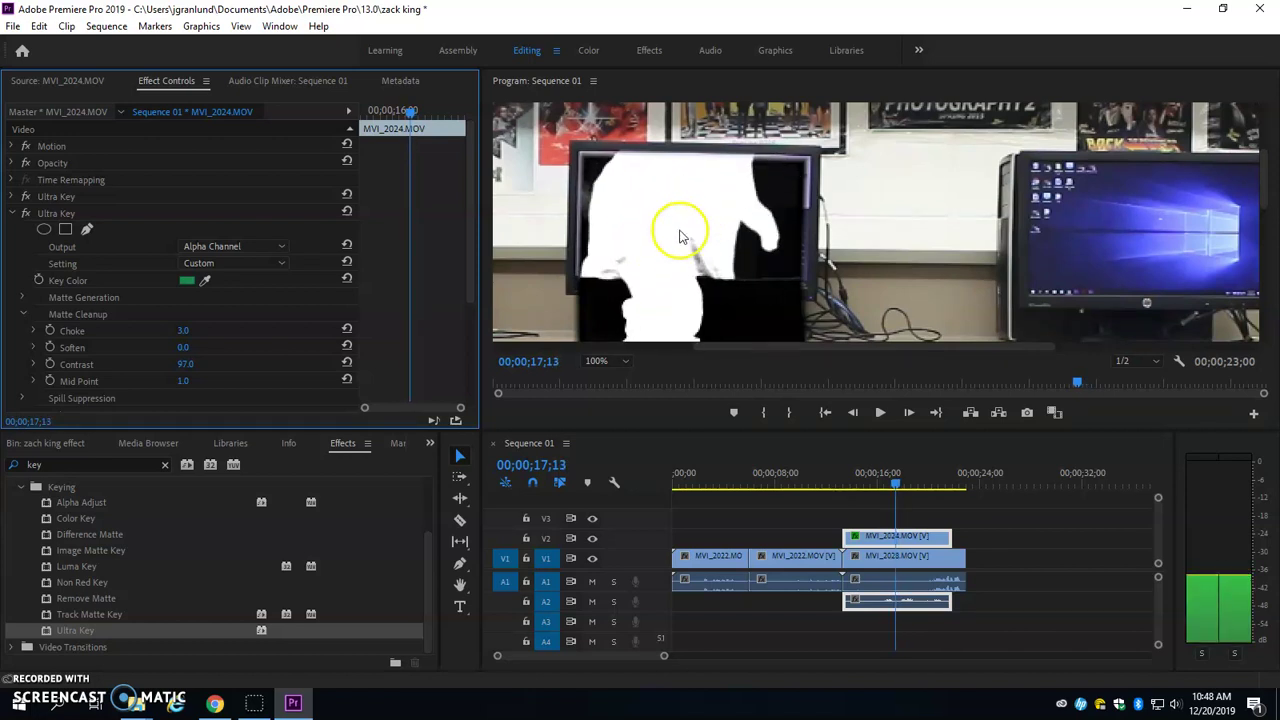
# - Set the second Ultra Key's Matte Generation transparency to 27 and return its output to Composite
pyautogui.click(27, 303)
pyautogui.moveTo(198, 316); pyautogui.dragTo(163, 316)
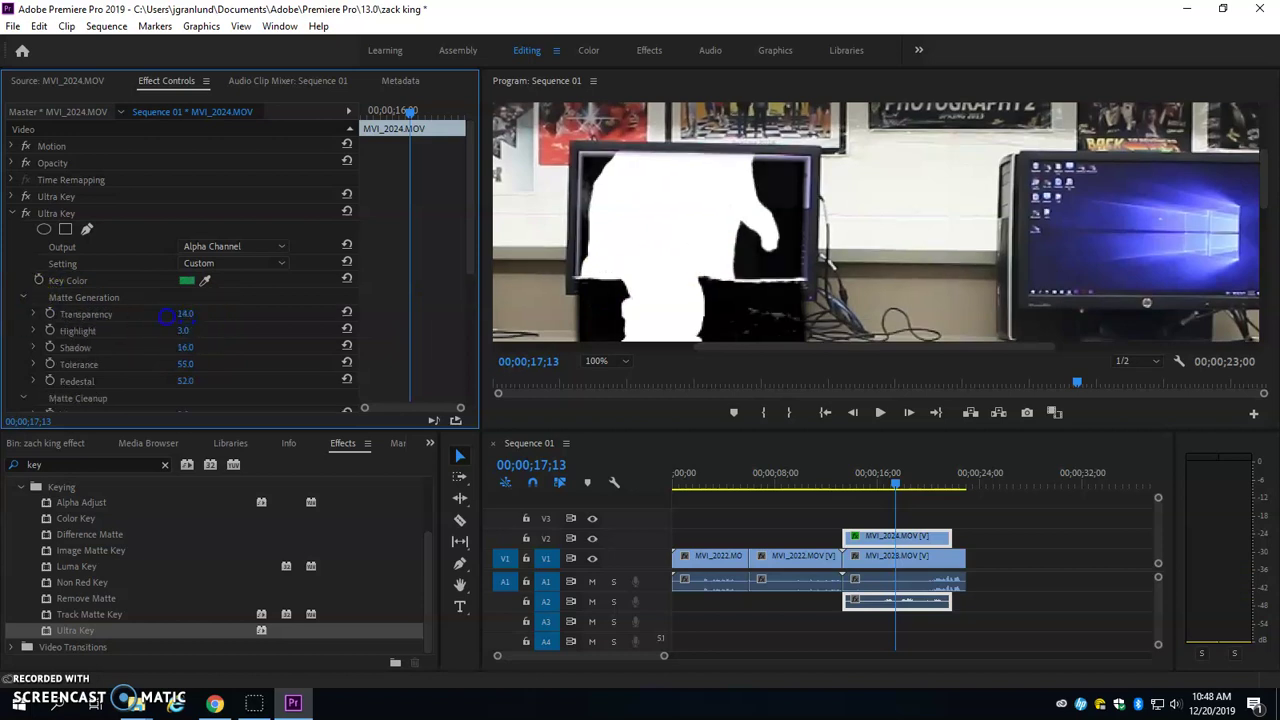
pyautogui.press('space')
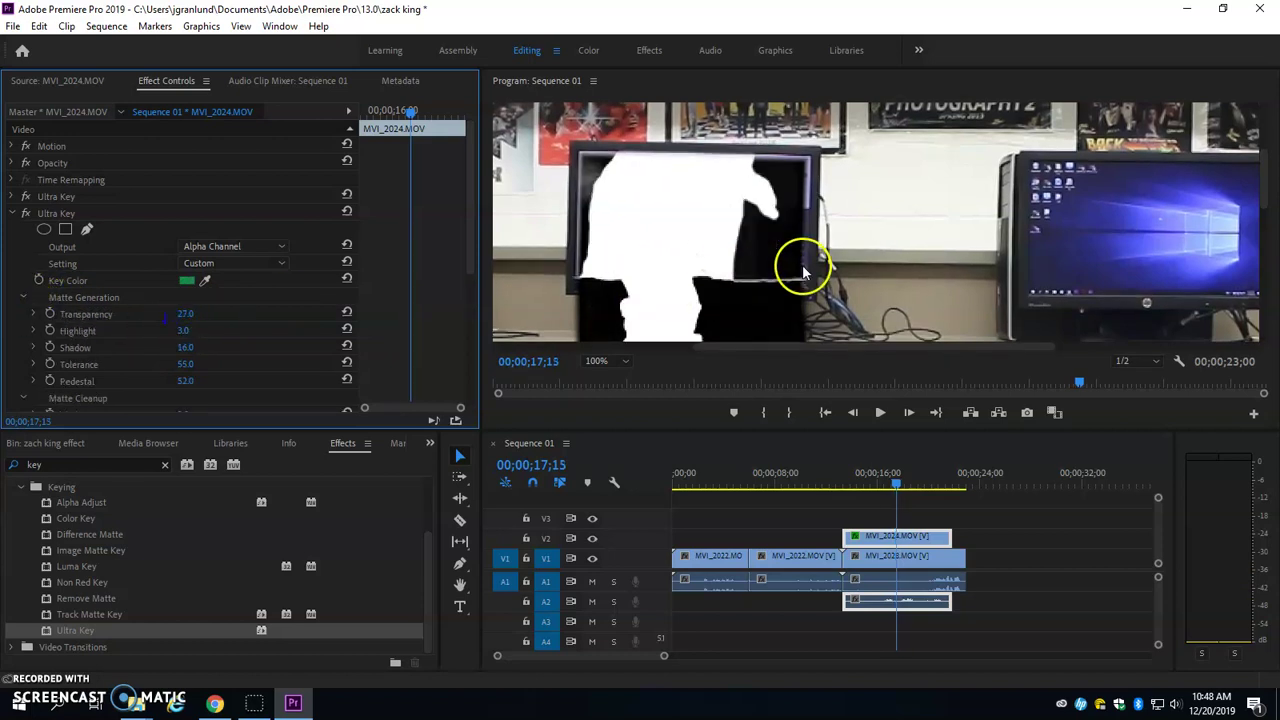
pyautogui.click(226, 247)
pyautogui.click(232, 266)
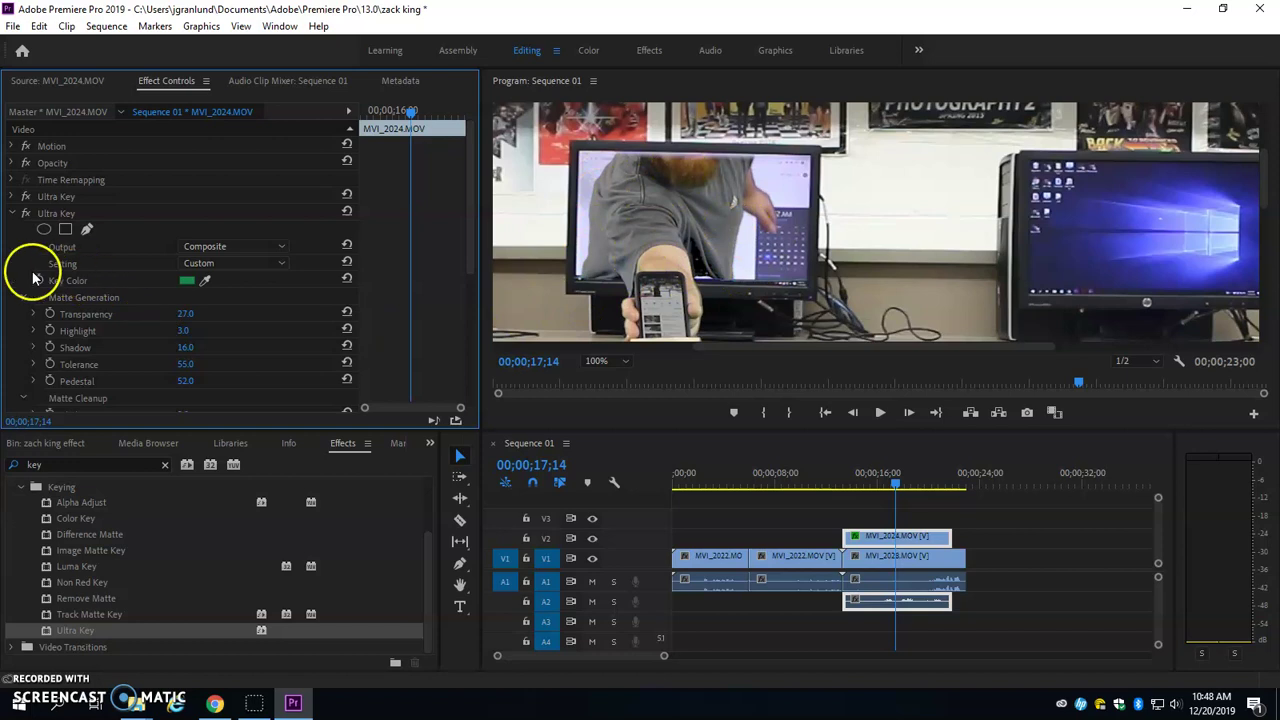
# - Show the first Ultra Key's Alpha Channel and set its Matte Generation Transparency to 33, Highlight to 21 and Shadow to 17
pyautogui.click(12, 213)
pyautogui.click(12, 196)
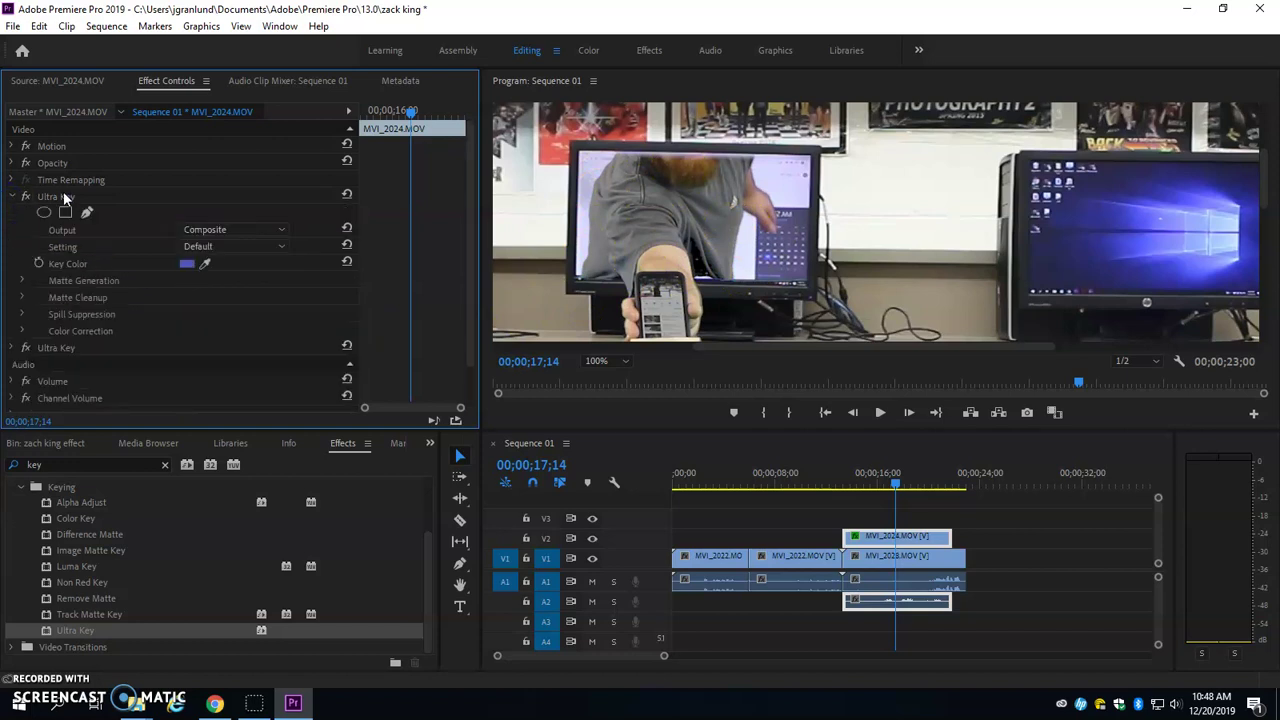
pyautogui.click(265, 237)
pyautogui.click(250, 262)
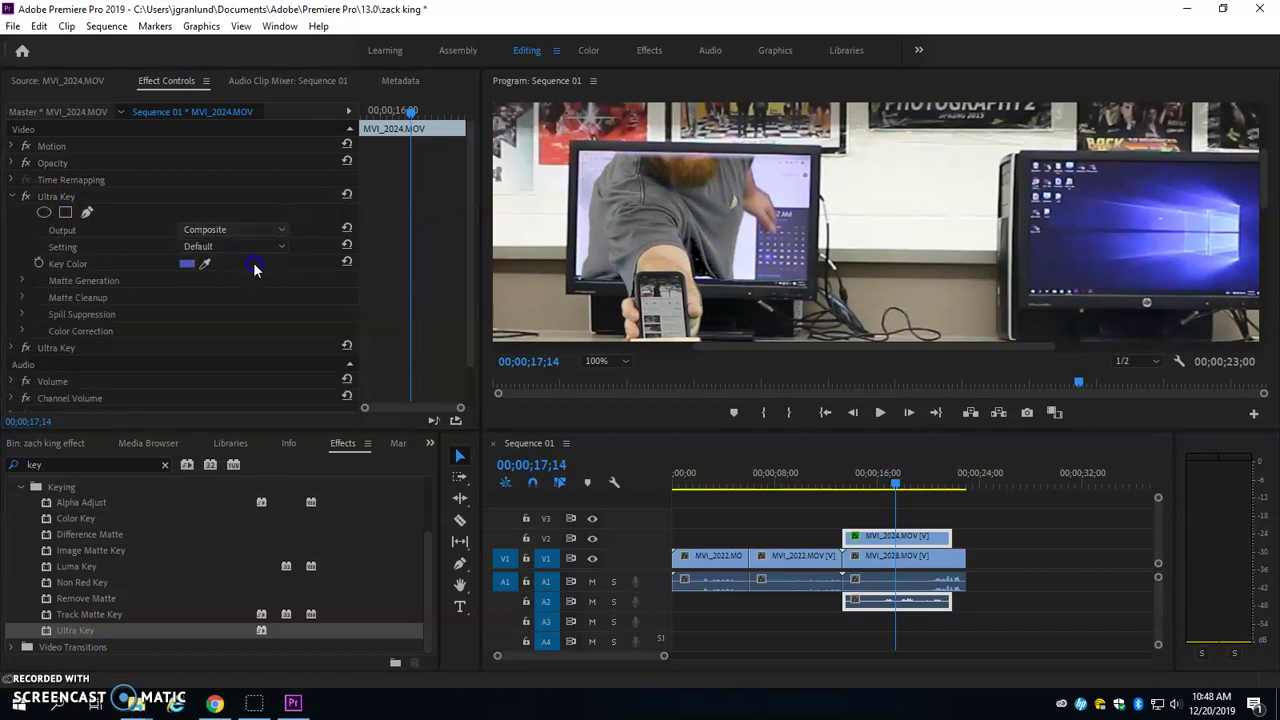
pyautogui.click(23, 282)
pyautogui.moveTo(184, 300); pyautogui.dragTo(175, 331)
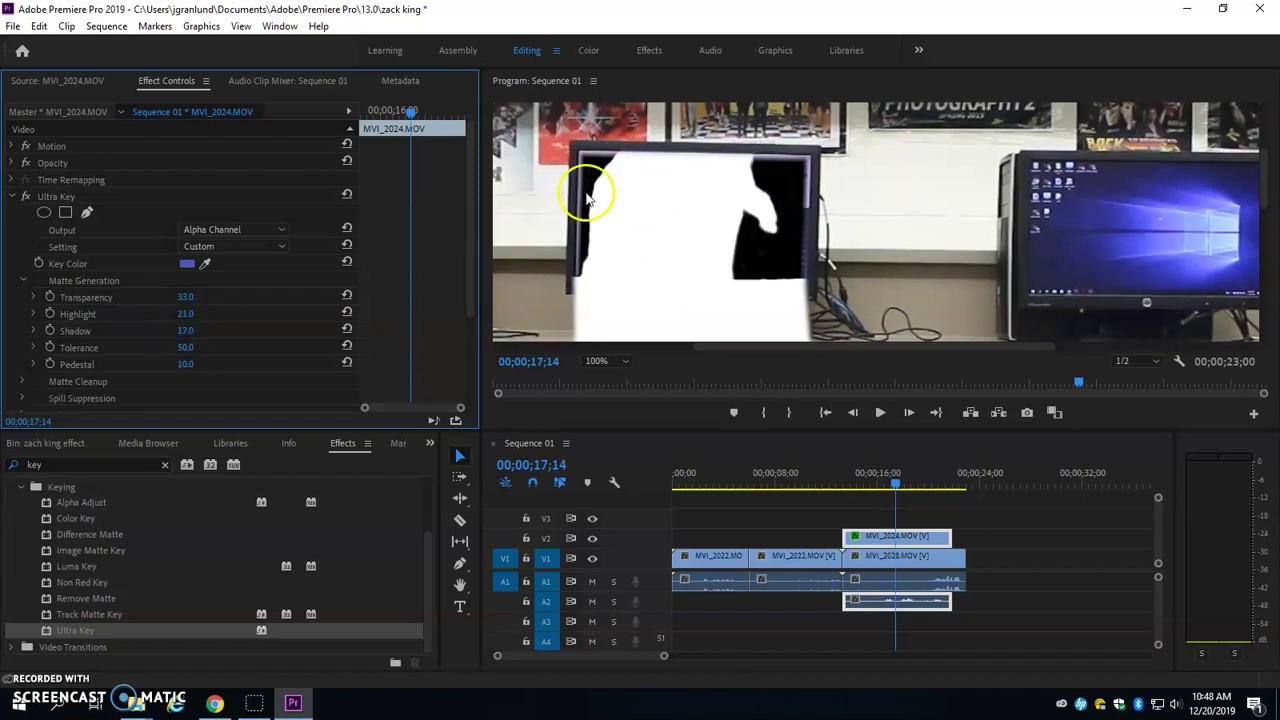
# - Return the first Ultra Key's output to Composite
pyautogui.click(13, 196)
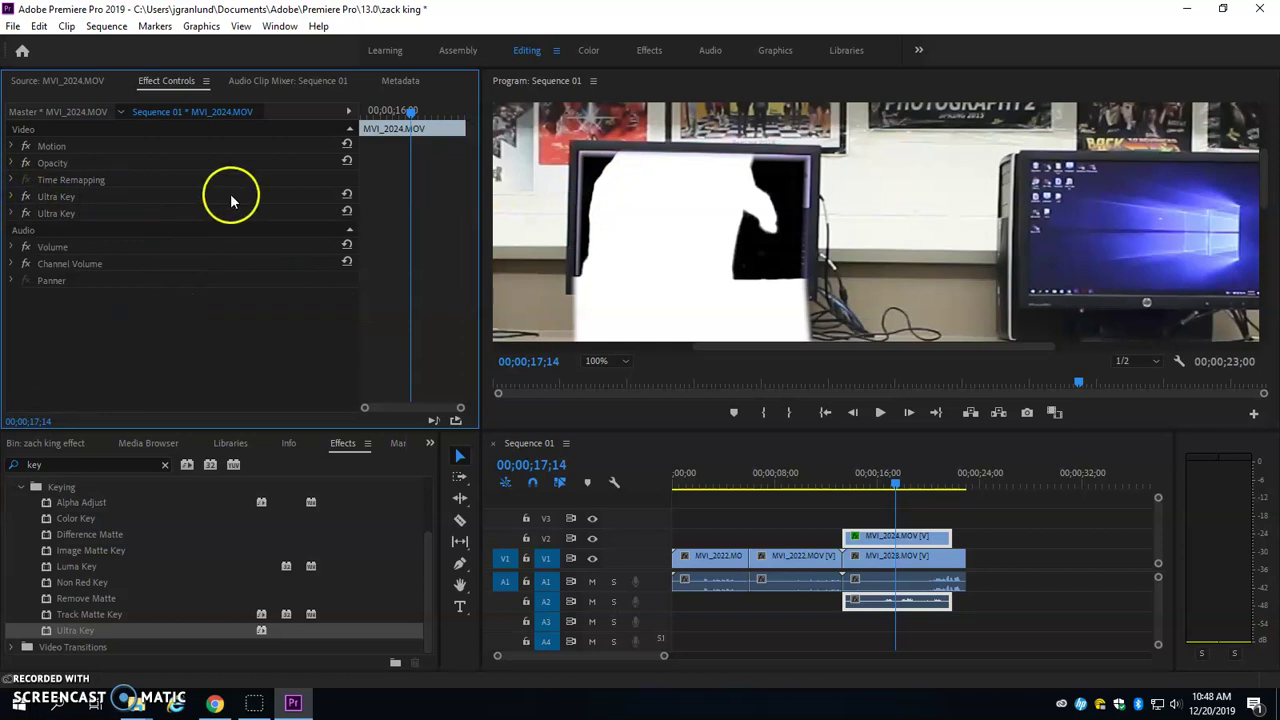
pyautogui.click(8, 201)
pyautogui.click(13, 197)
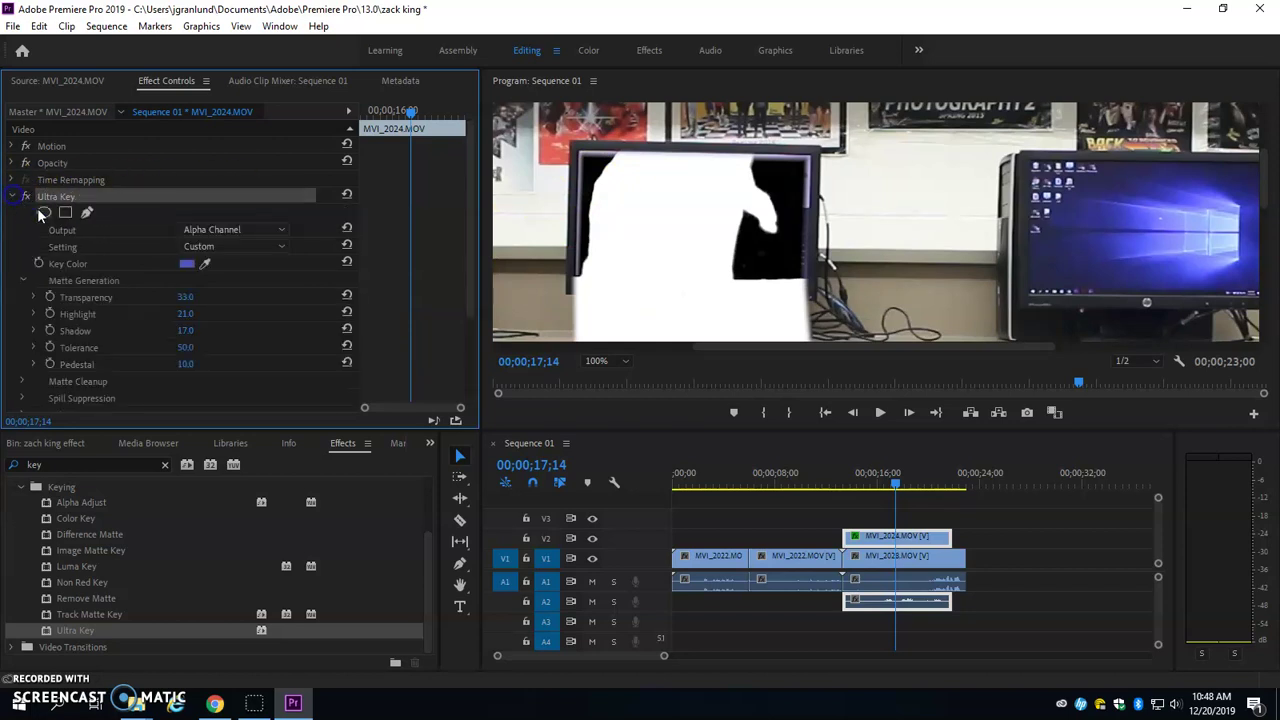
pyautogui.click(232, 229)
pyautogui.click(210, 246)
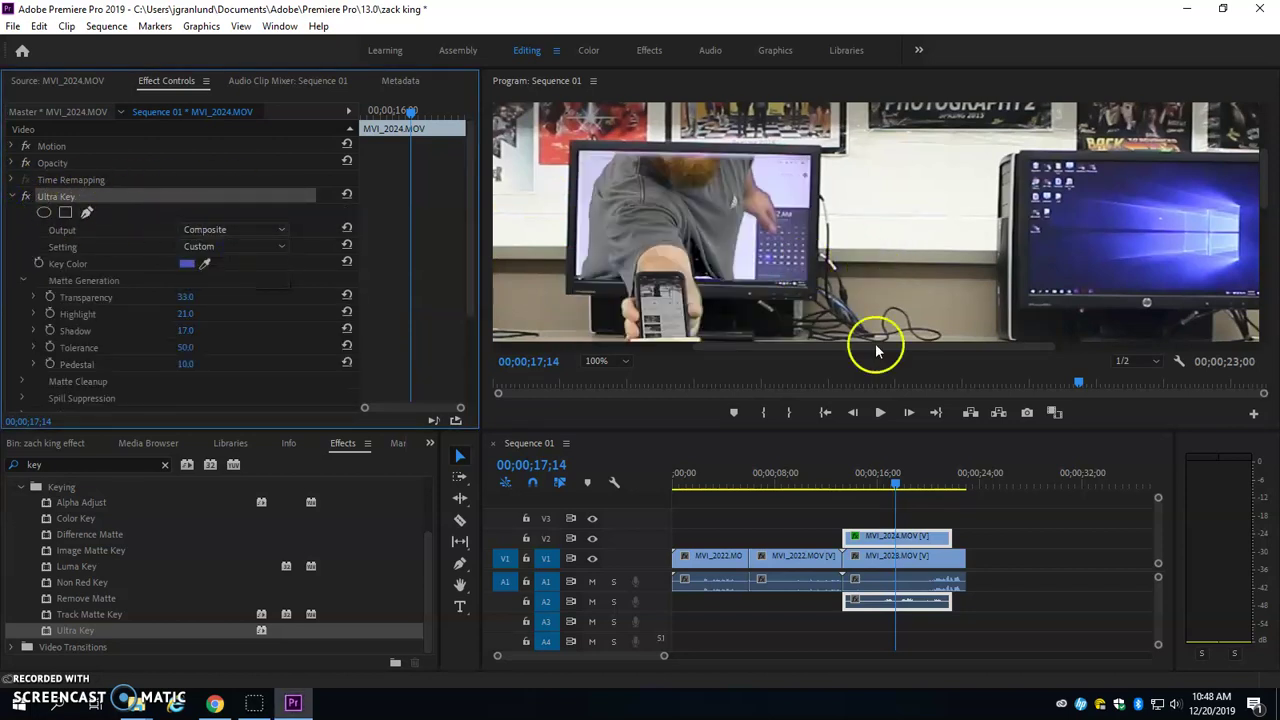
# - Step through the keyed footage frame by frame to 00;00;18;13 to examine the composite inside the monitor
pyautogui.press('Right')
pyautogui.press('Right')
pyautogui.press('Right')
pyautogui.press('Right')
pyautogui.press('Right')
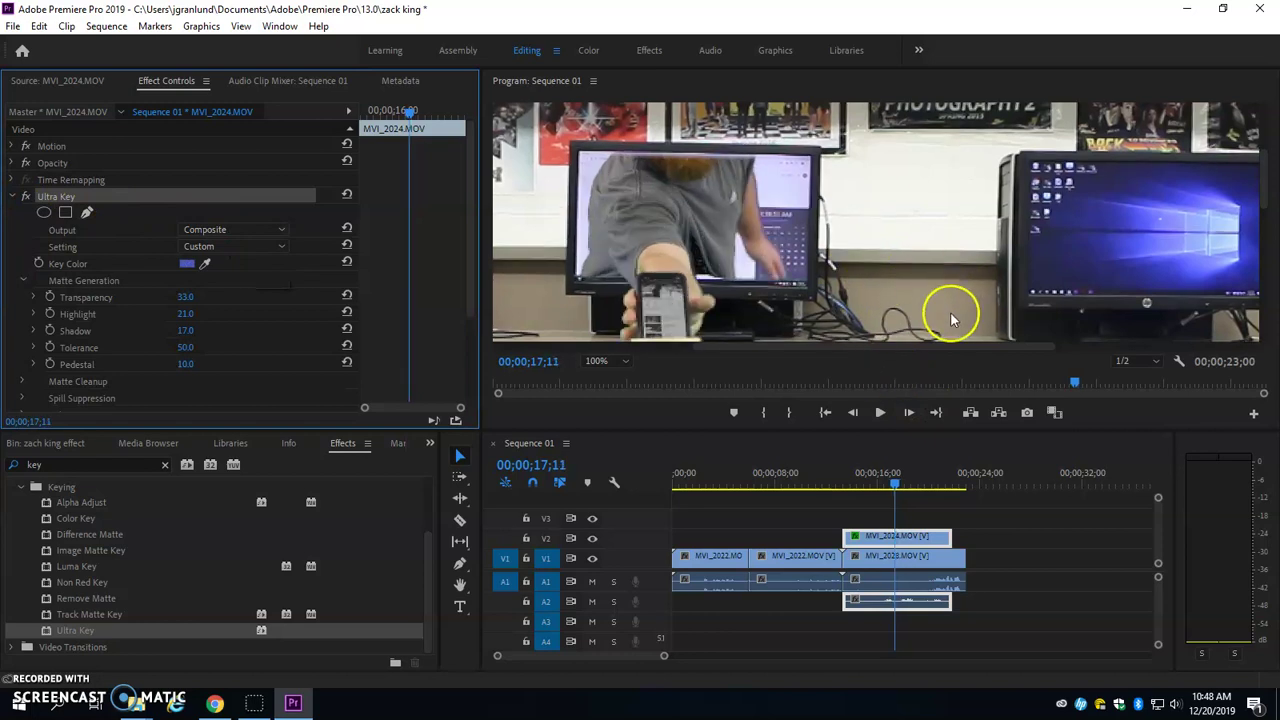
pyautogui.press('Right')
pyautogui.press('Right')
pyautogui.press('Right')
pyautogui.press('Right')
pyautogui.press('Right')
pyautogui.press('Right')
pyautogui.press('Right')
pyautogui.press('Right')
pyautogui.press('Right')
pyautogui.press('Right')
pyautogui.press('Right')
pyautogui.press('Right')
pyautogui.press('Right')
pyautogui.press('Right')
pyautogui.press('Right')
pyautogui.press('Right')
pyautogui.press('Right')
pyautogui.press('Right')
pyautogui.press('Right')
pyautogui.press('Right')
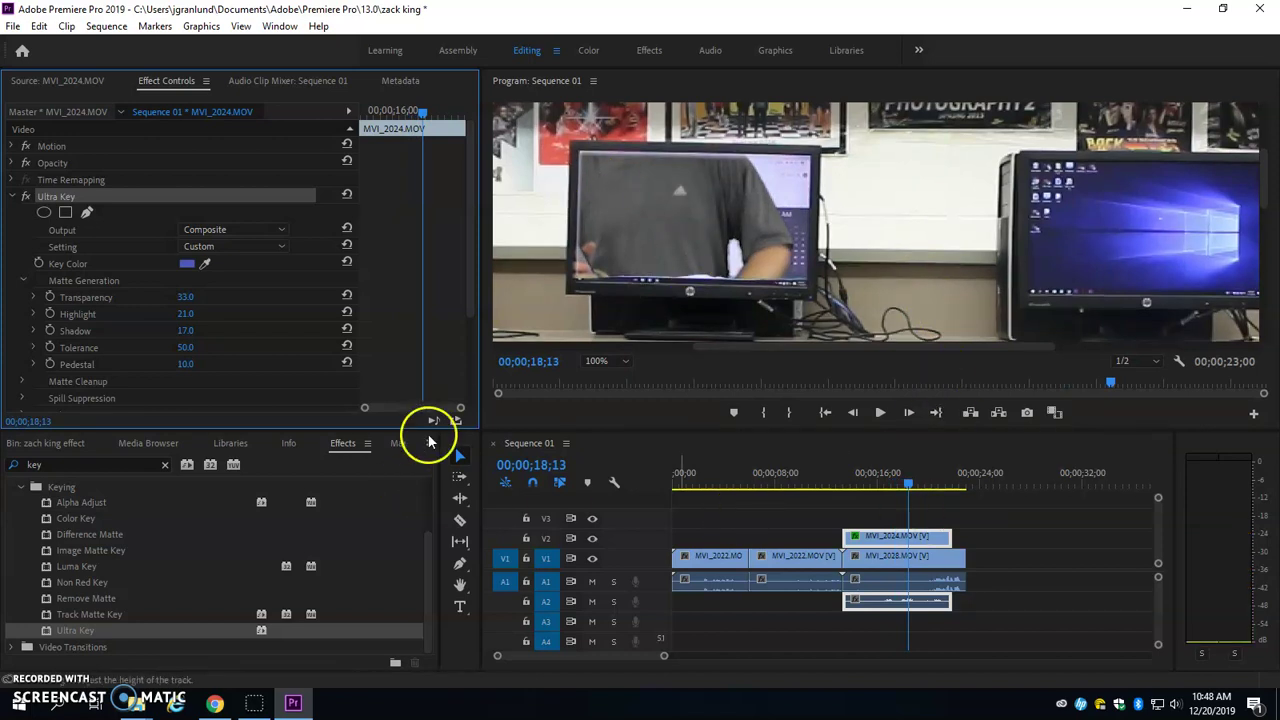
# - Fit the whole program frame in view and play the keyed monitor shot from 00;00;13;12 to its end
pyautogui.moveTo(481, 419); pyautogui.dragTo(443, 419)
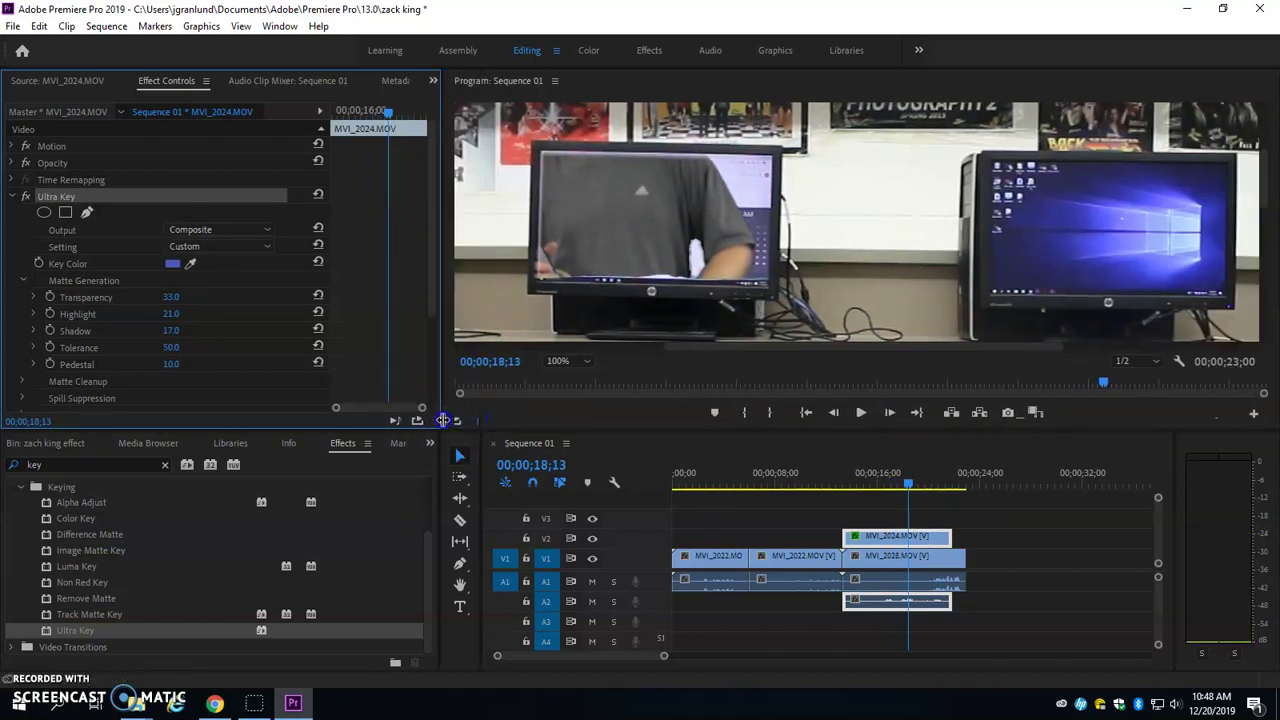
pyautogui.click(575, 361)
pyautogui.click(574, 404)
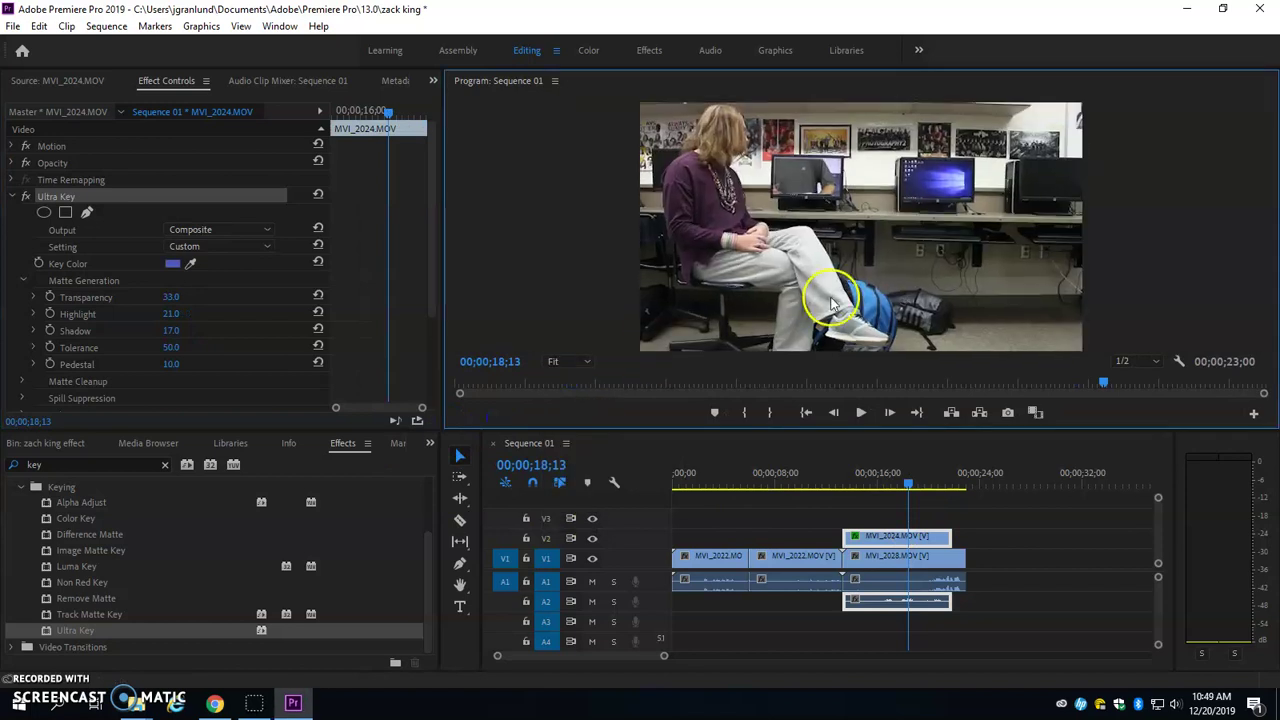
pyautogui.click(846, 485)
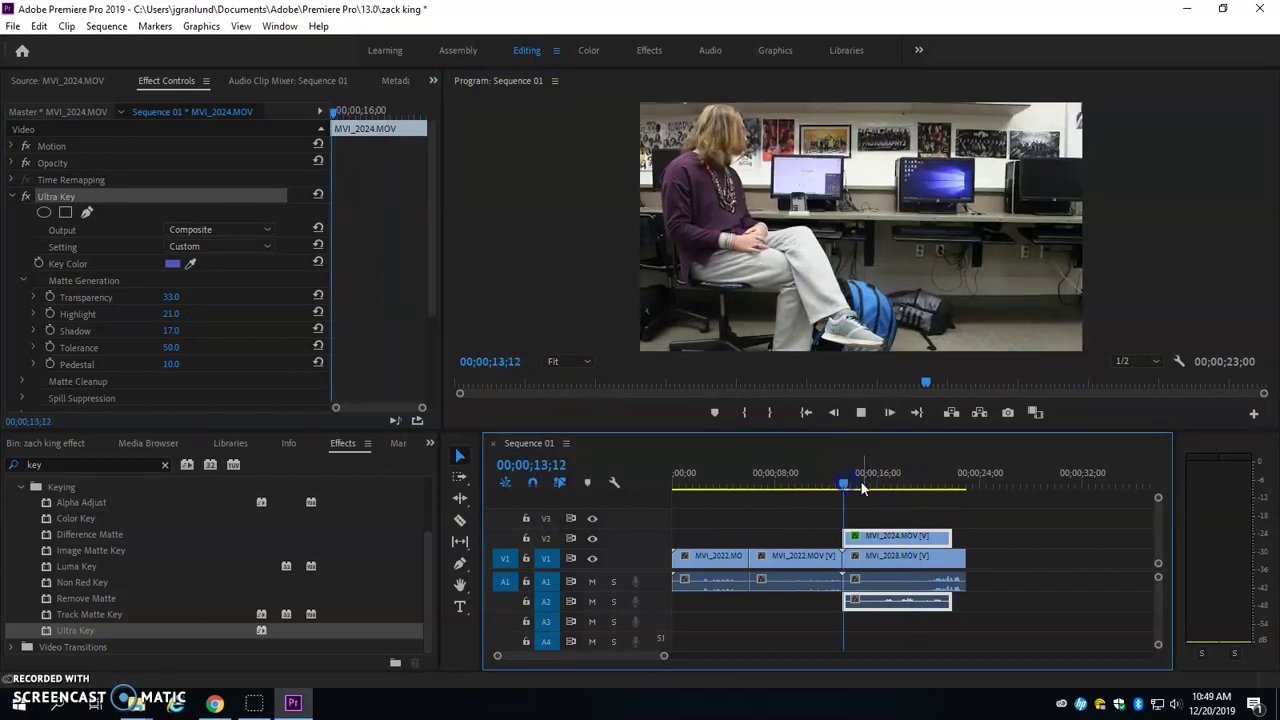
pyautogui.press('space')
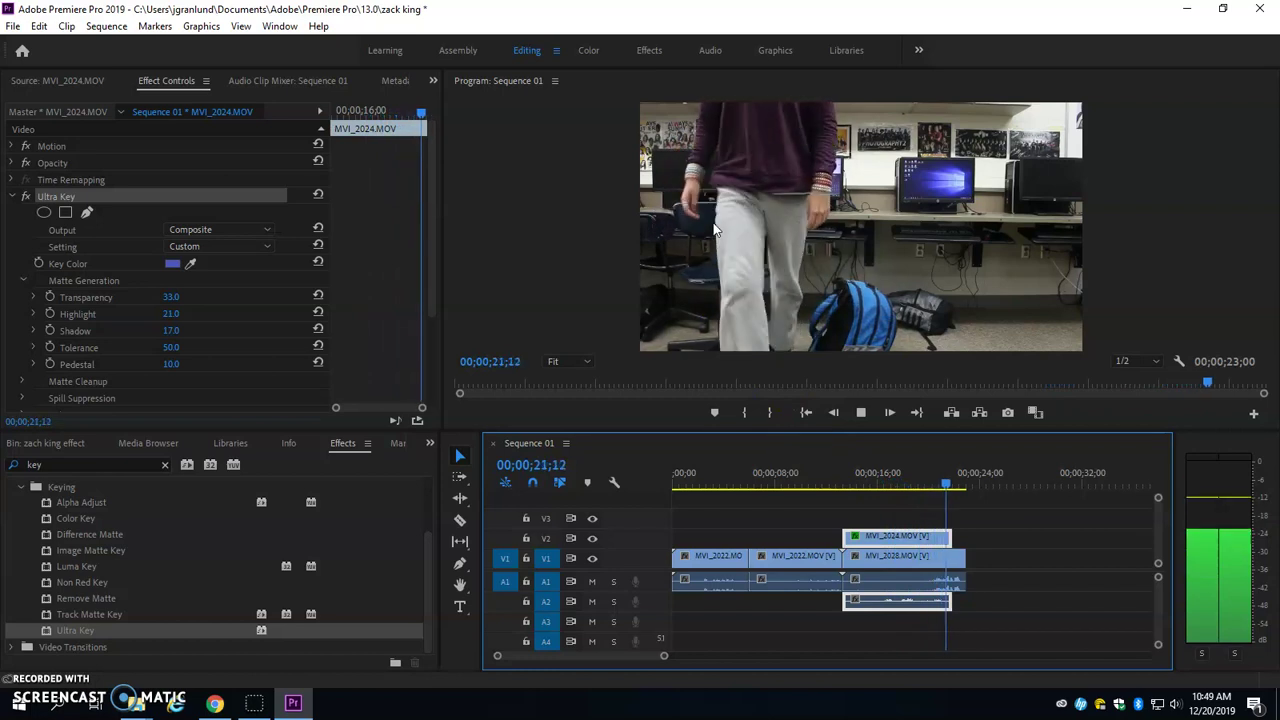
pyautogui.press('space')
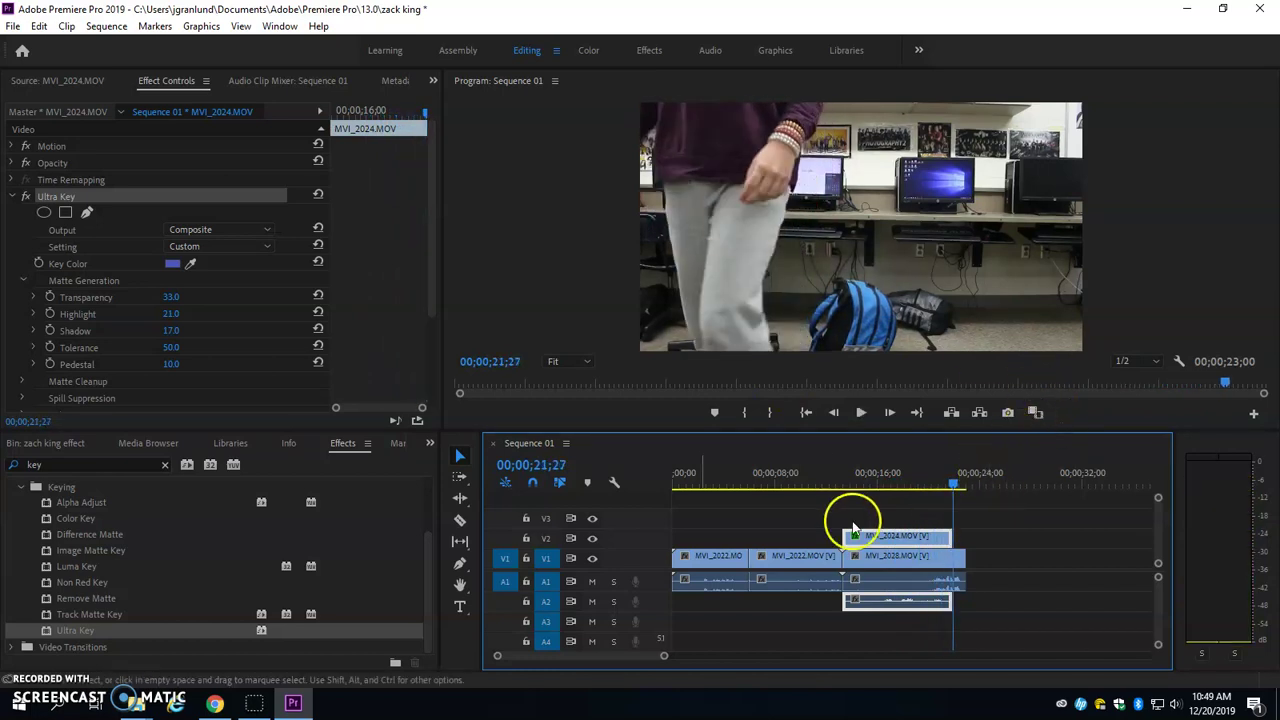
# - Open the 2nd hour bin and load MVI_2029.MOV into the Source monitor
pyautogui.click(80, 103)
pyautogui.click(55, 86)
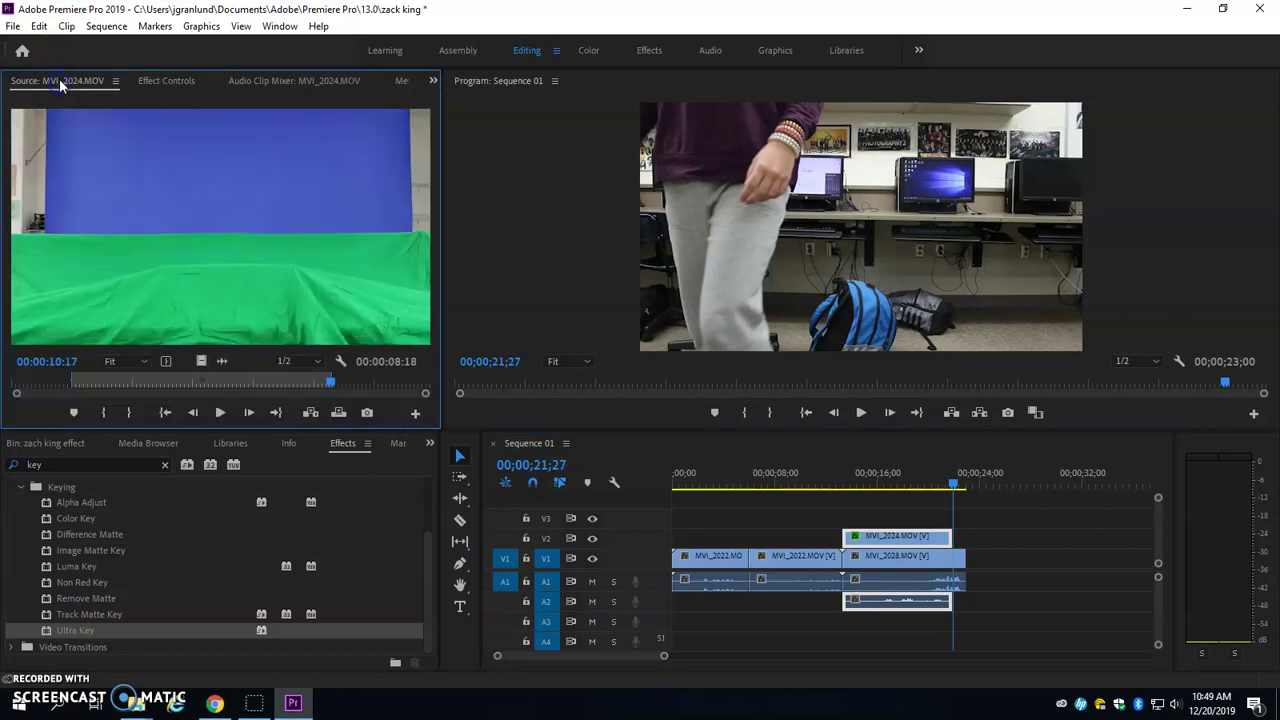
pyautogui.click(45, 443)
pyautogui.doubleClick(80, 545)
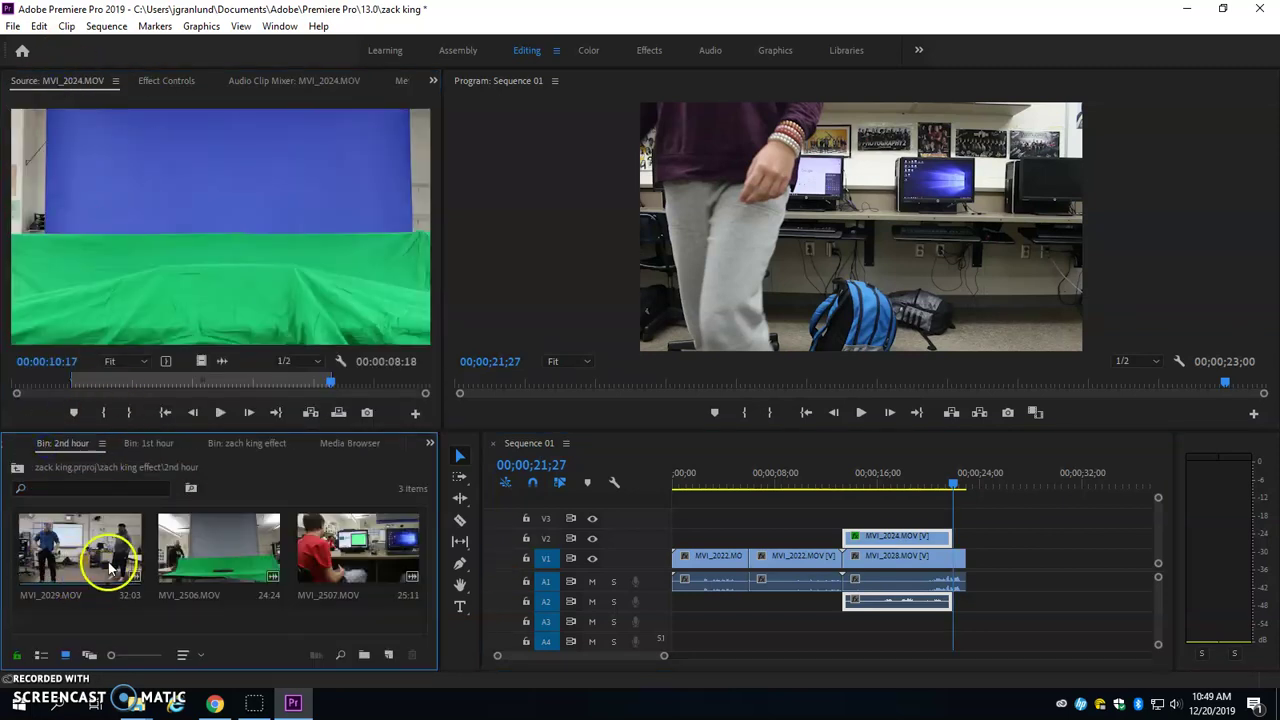
pyautogui.doubleClick(70, 565)
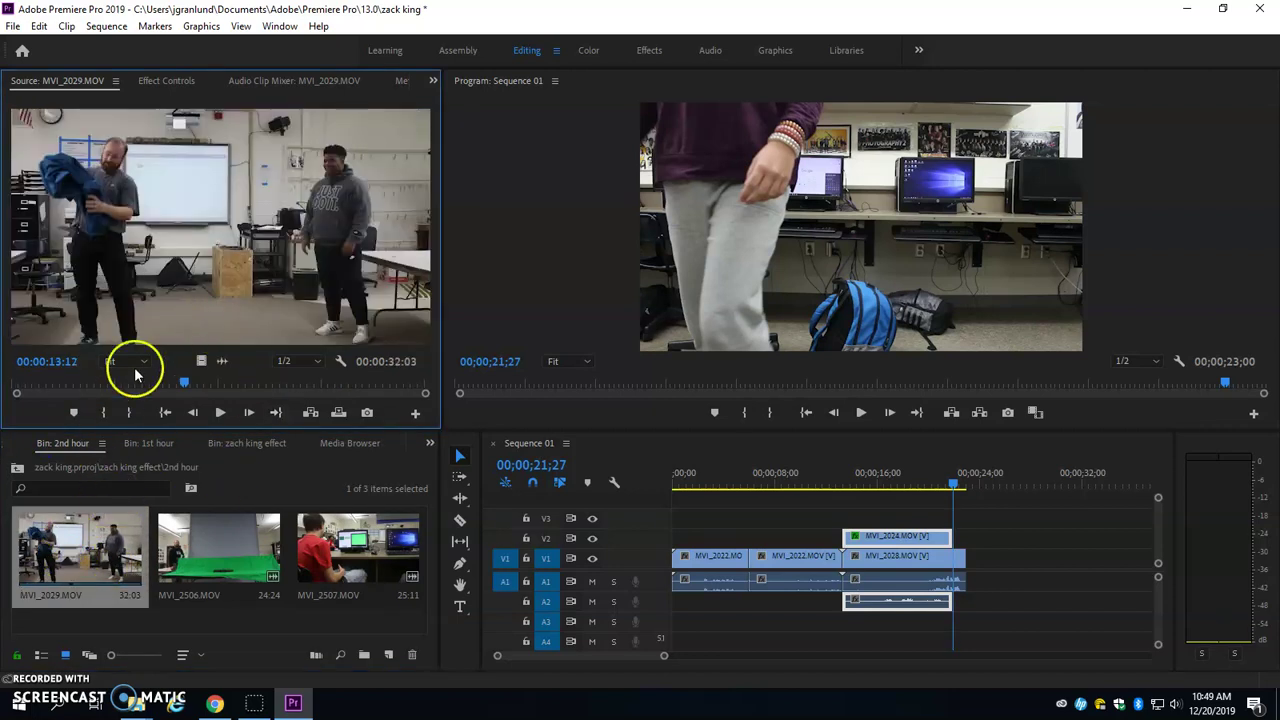
# - Mark MVI_2029.MOV from near its start to 00:00:05:25 and append that range after the last clip on V1
pyautogui.moveTo(184, 382); pyautogui.dragTo(80, 378)
pyautogui.click(103, 412)
pyautogui.click(25, 378)
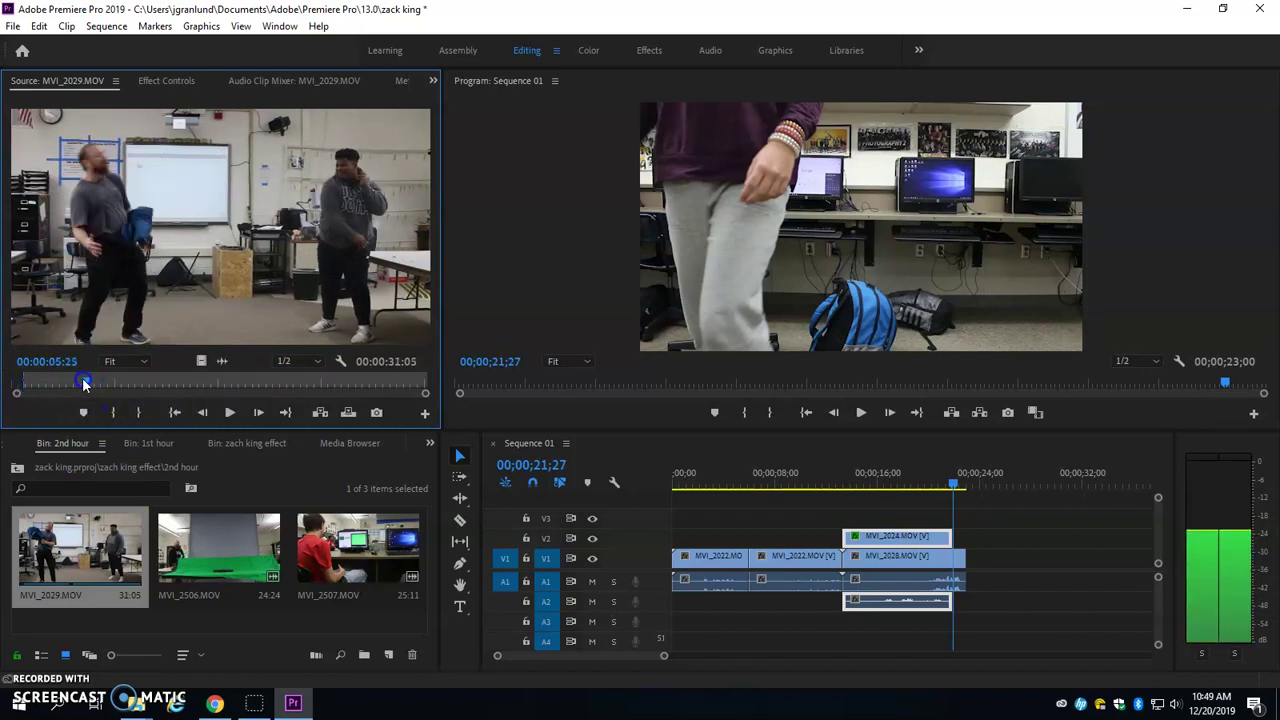
pyautogui.click(138, 412)
pyautogui.moveTo(143, 298); pyautogui.dragTo(985, 572)
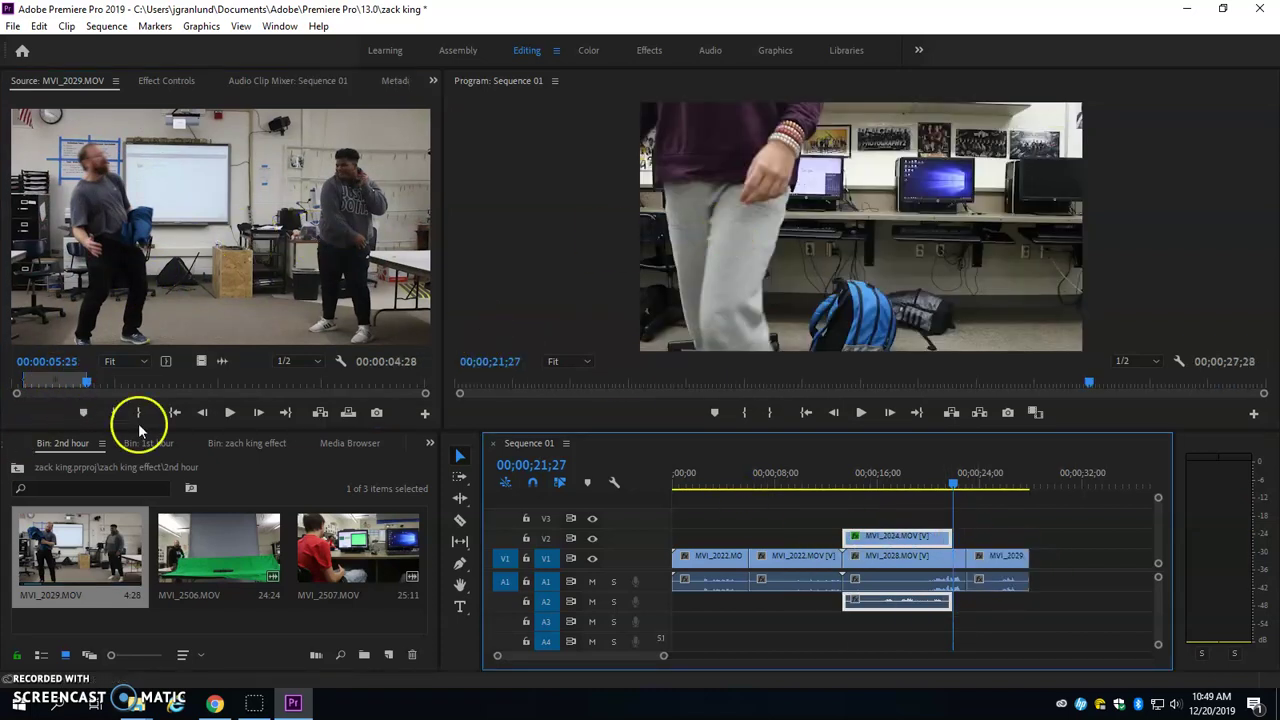
# - Mark a new In point at 00:00:25:27 in MVI_2029.MOV and append the remaining footage to the end of V1
pyautogui.moveTo(217, 376); pyautogui.dragTo(346, 388)
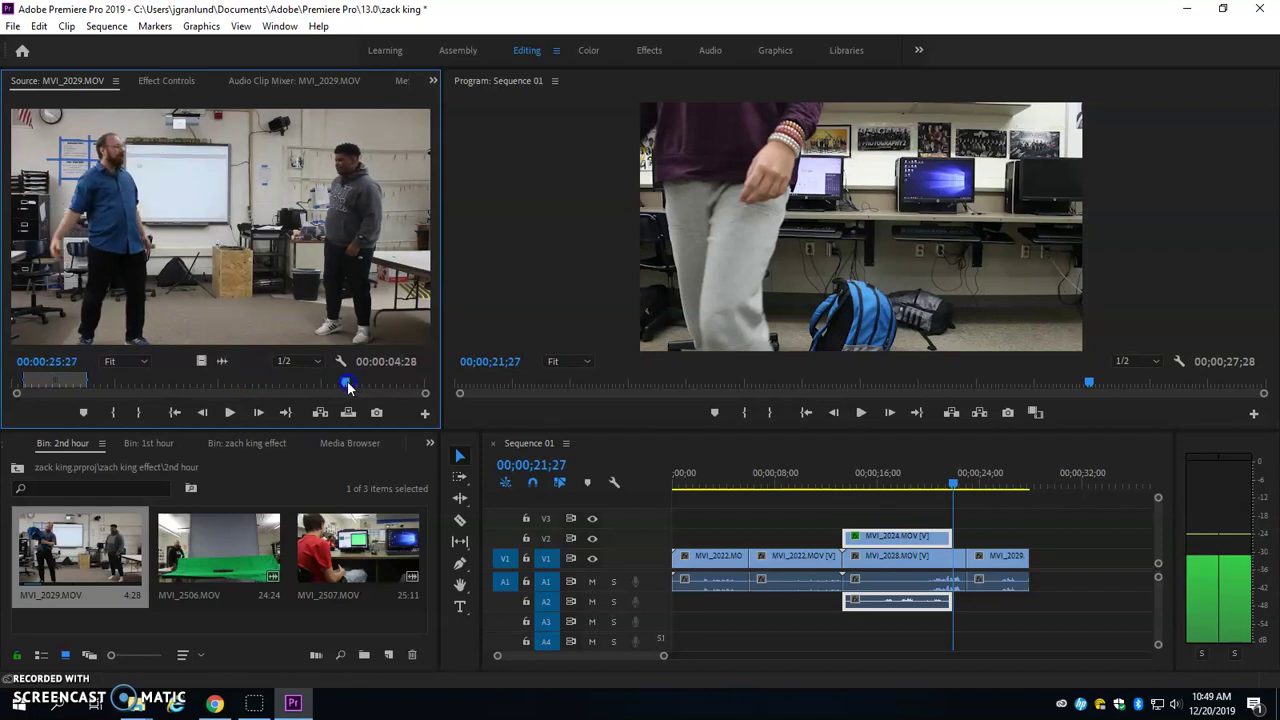
pyautogui.click(114, 412)
pyautogui.moveTo(348, 383); pyautogui.dragTo(1035, 560)
# - Locate the moment the thrown shirt reaches the man and move the second MVI_2029.MOV clip about five frames earlier to tighten the cut
pyautogui.click(1020, 484)
pyautogui.moveTo(1021, 485); pyautogui.dragTo(1025, 486)
pyautogui.click(619, 601)
pyautogui.moveTo(499, 656); pyautogui.dragTo(551, 657)
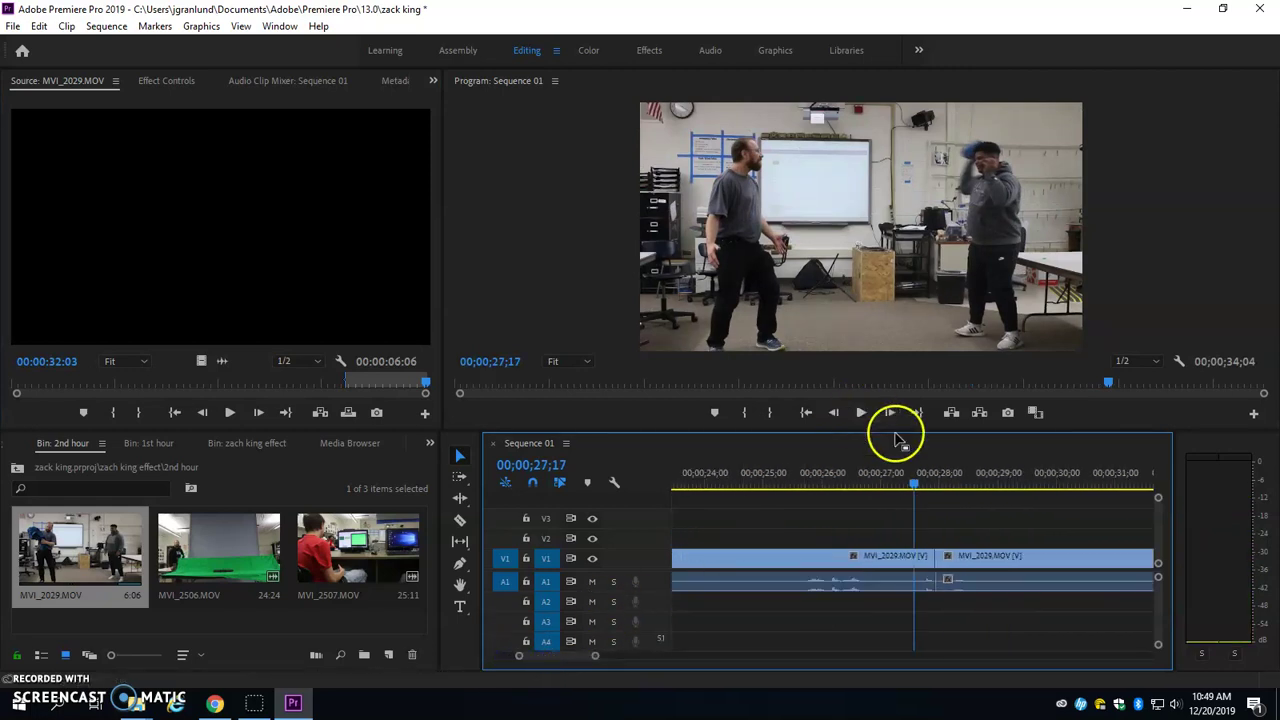
pyautogui.moveTo(896, 488); pyautogui.dragTo(925, 487)
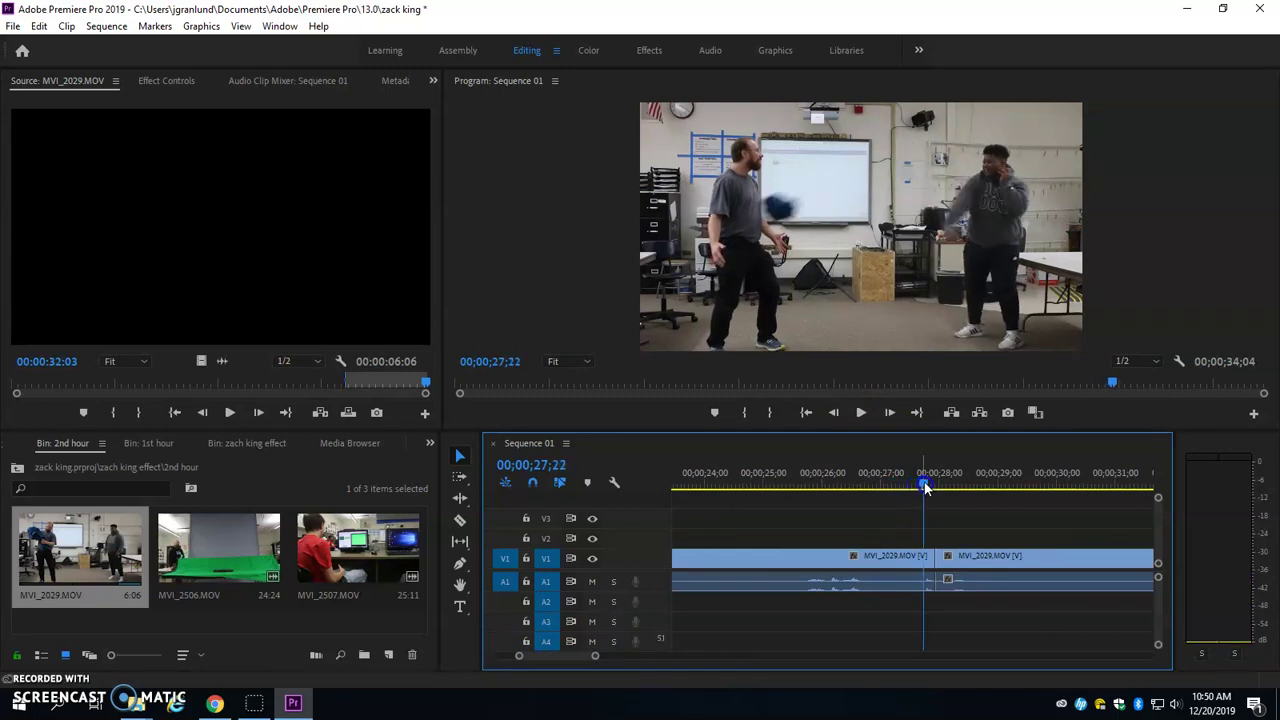
pyautogui.click(888, 412)
pyautogui.moveTo(927, 547); pyautogui.dragTo(871, 492)
# - Play the shirt-change cut twice from around 00;00;27;00 to check the transition between the two MVI_2029.MOV clips
pyautogui.press('space')
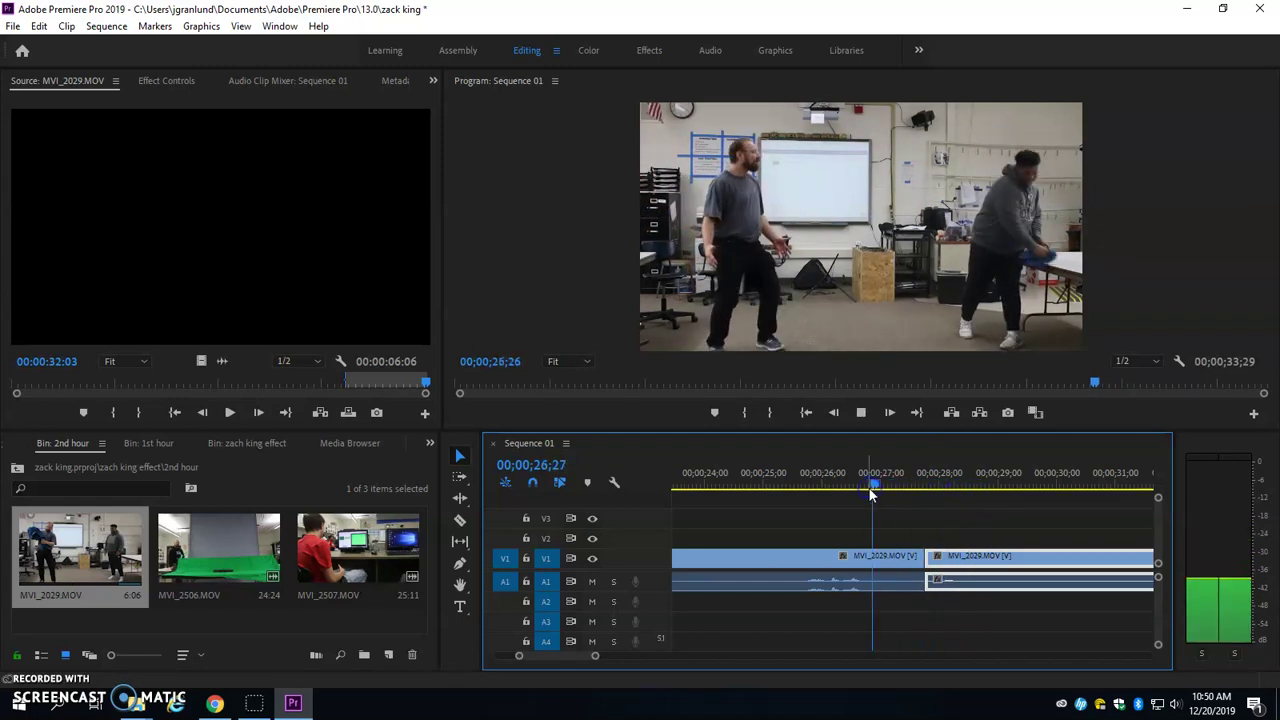
pyautogui.press('space')
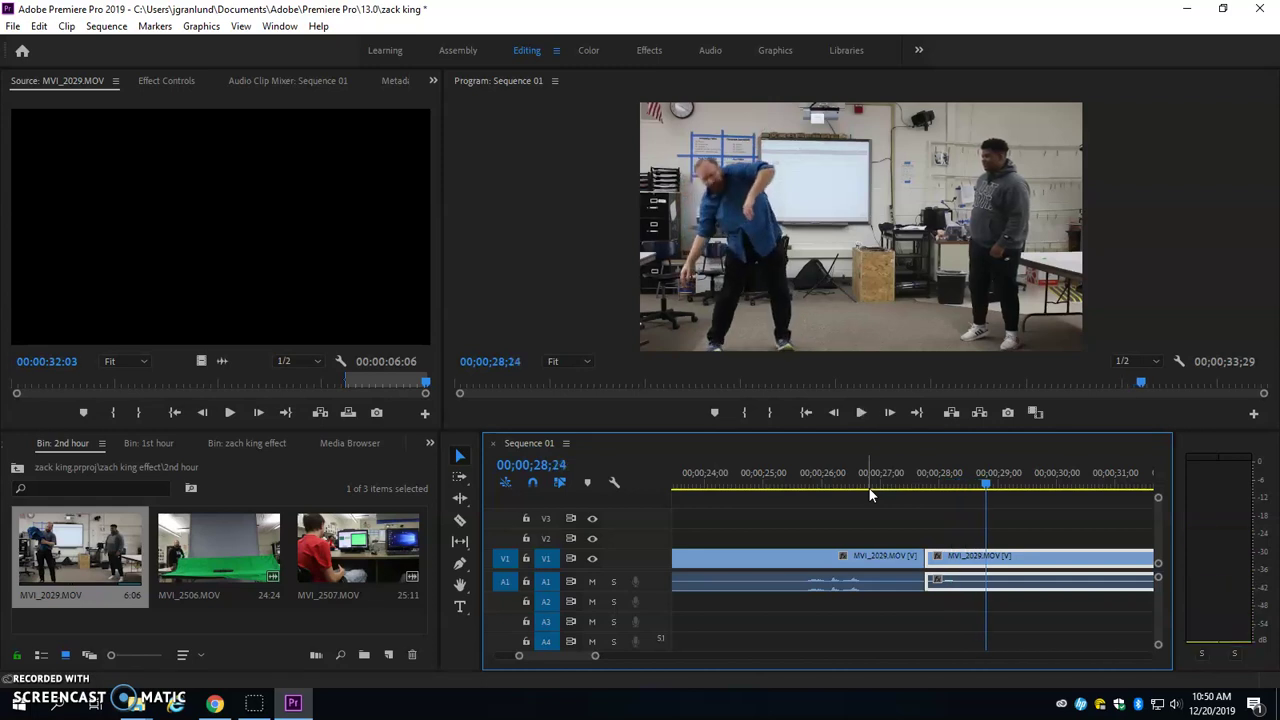
pyautogui.moveTo(968, 487); pyautogui.dragTo(880, 487)
pyautogui.press('space')
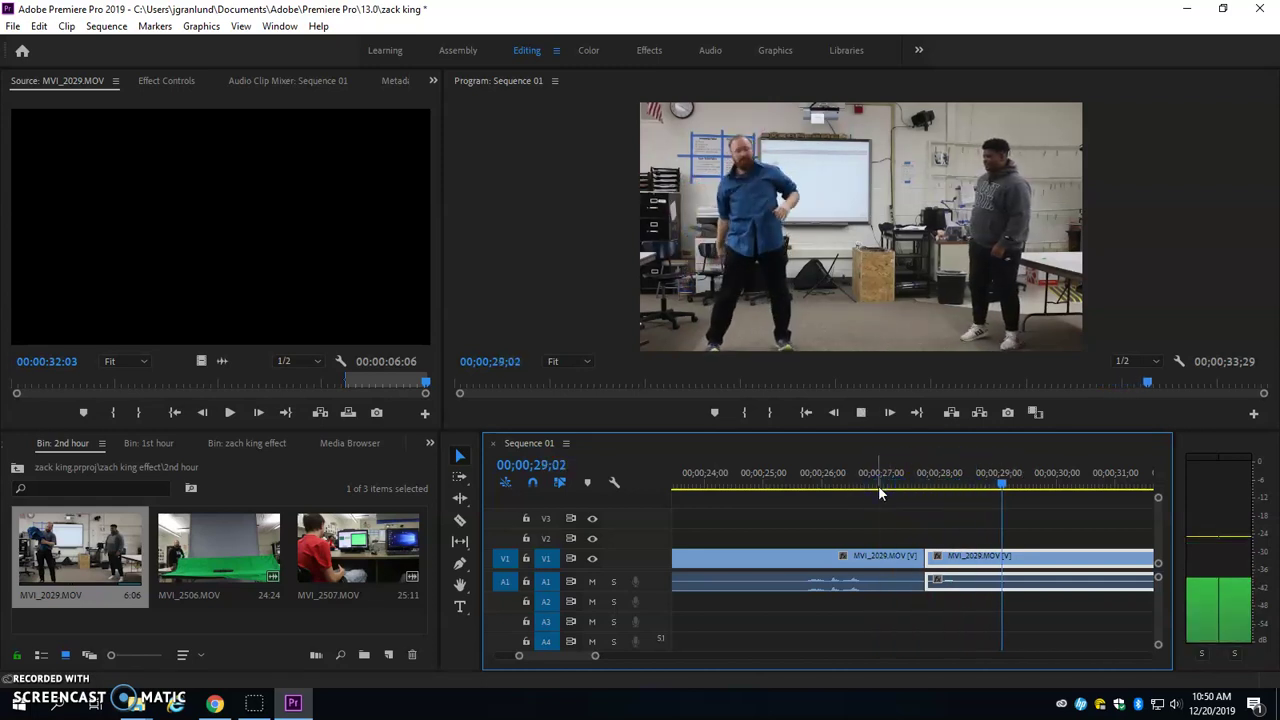
pyautogui.press('space')
pyautogui.click(675, 668)
pyautogui.moveTo(595, 657); pyautogui.dragTo(718, 656)
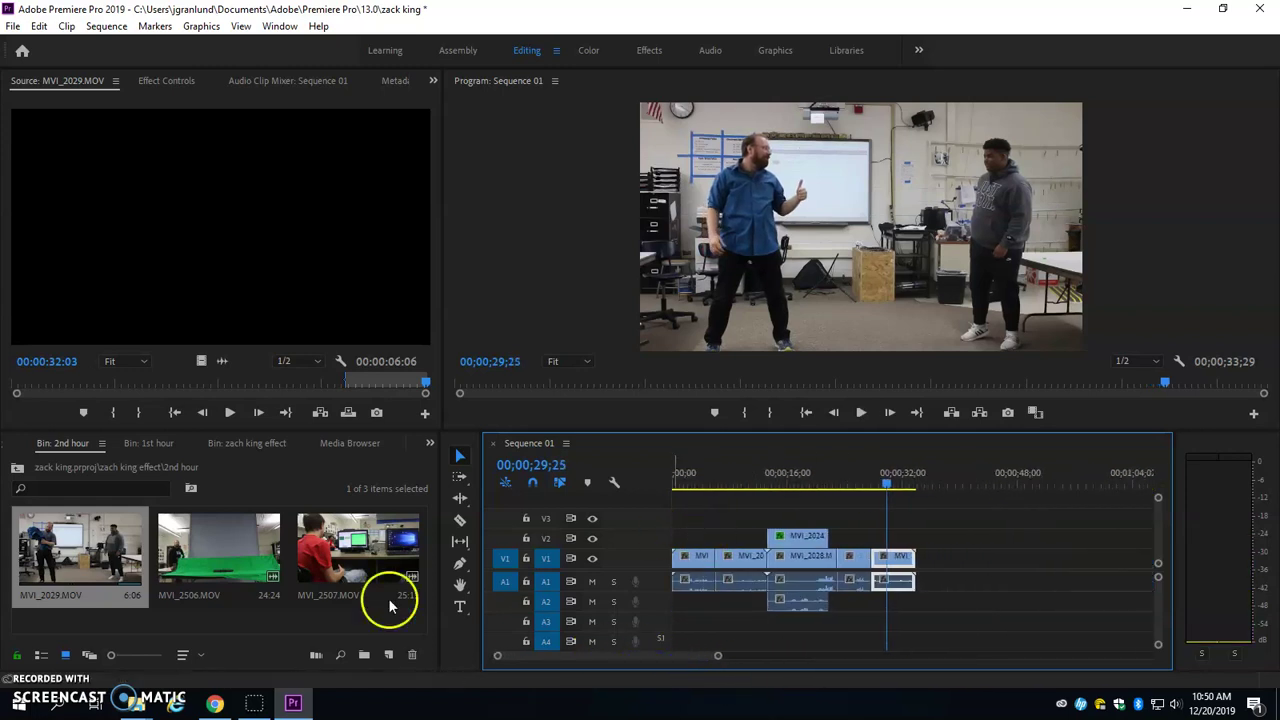